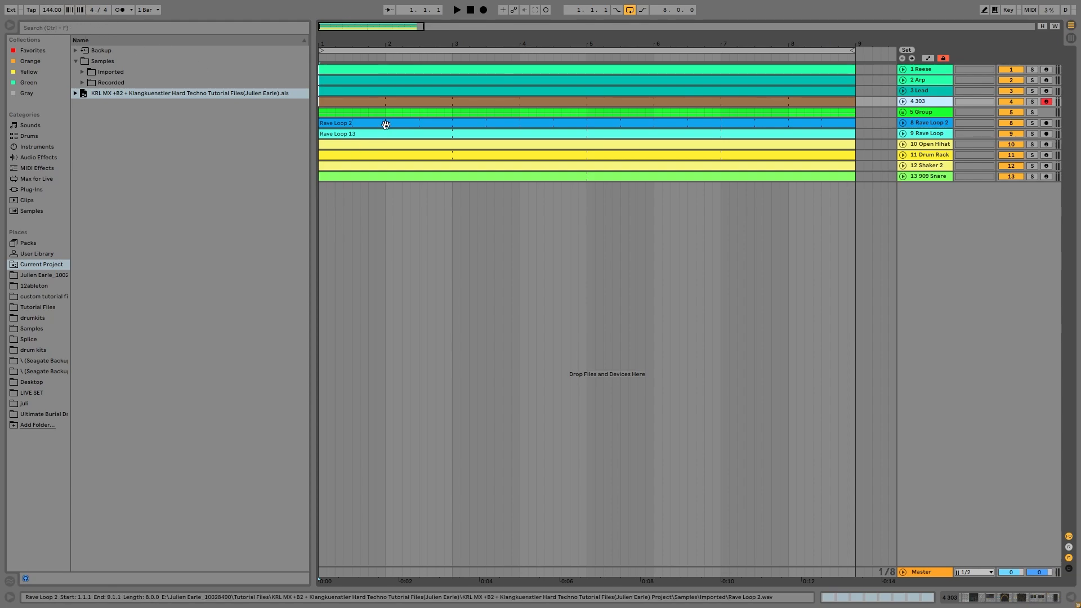
Play the full loop with all tracks audible, and stop it after several bars.
left_click(344, 91)
key("space")
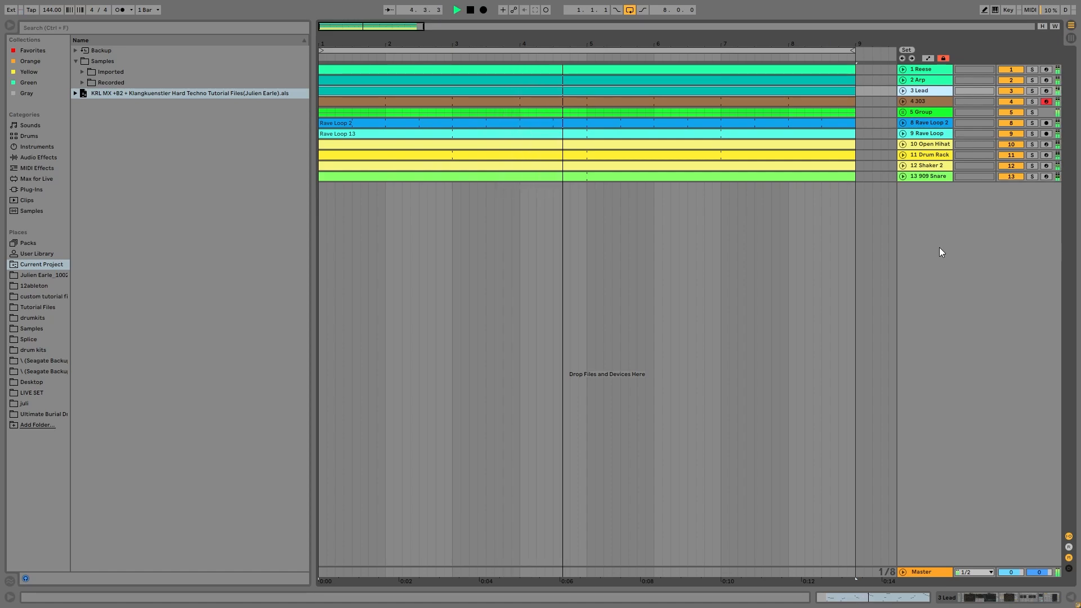
key("space")
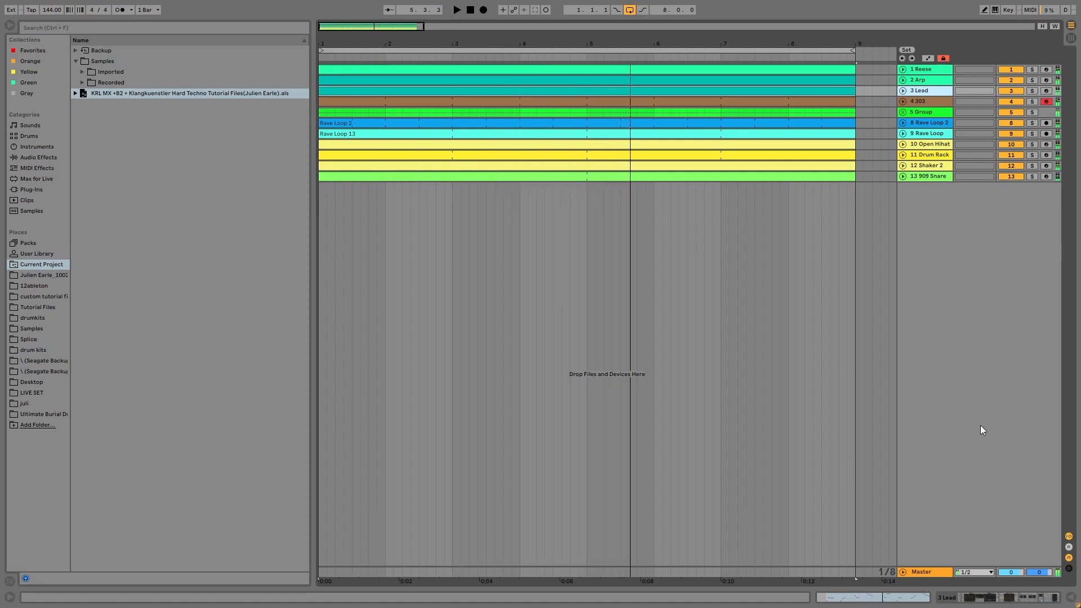
Solo the Reese track, unfold it and open its MIDI clip for viewing the notes.
left_click(921, 70)
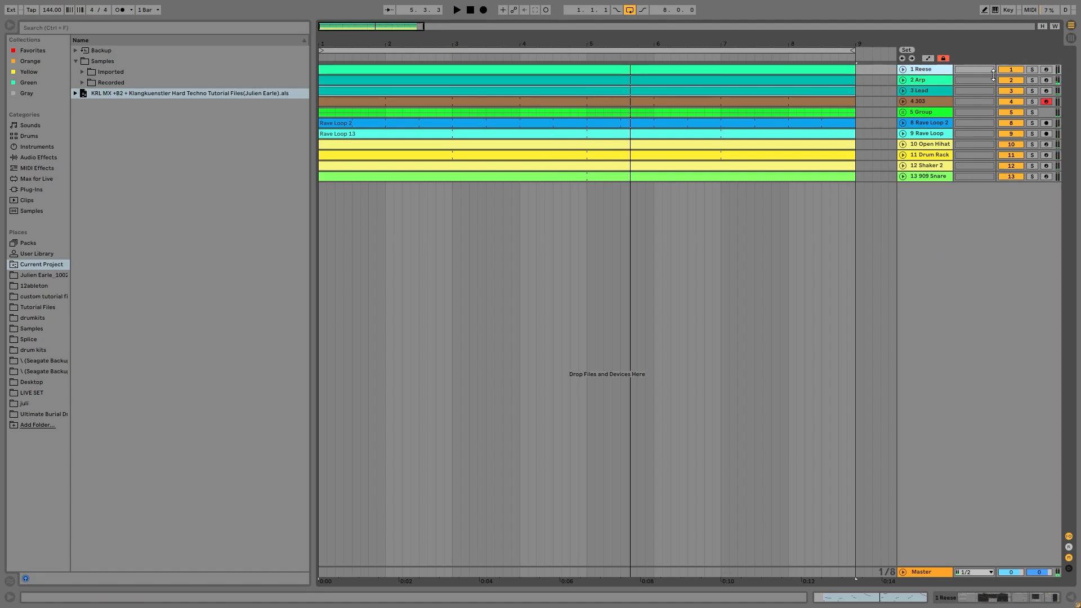
left_click(1032, 70)
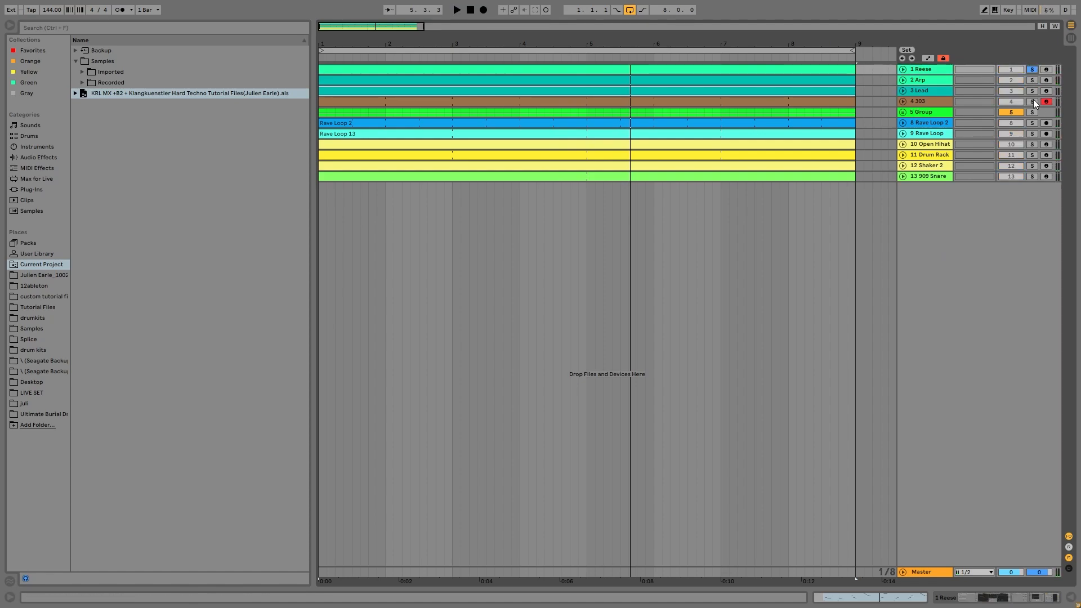
double_click(929, 69)
left_click(902, 70)
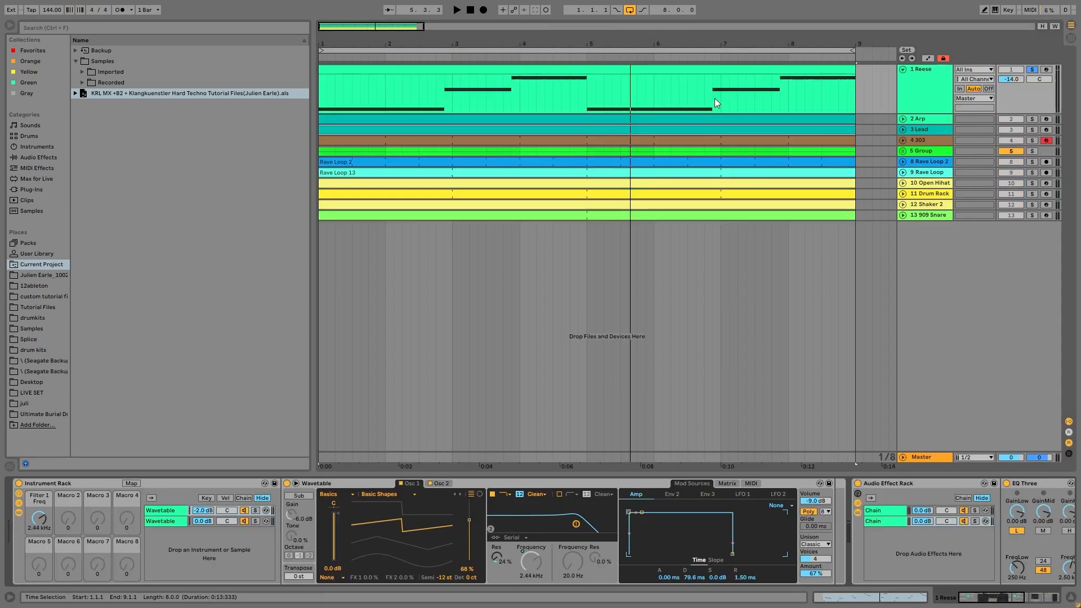
double_click(580, 68)
Audition the F1, A#1 and C#2 bass notes in the Reese clip one after another.
left_click_drag(252, 345, 263, 405)
left_click_drag(420, 386, 434, 333)
left_click(572, 326)
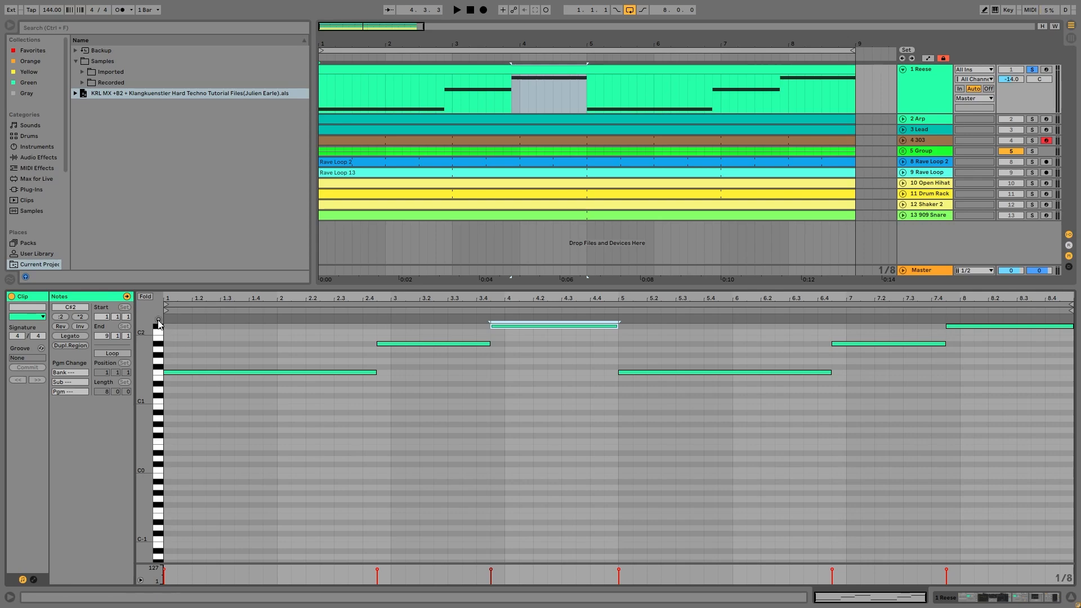
left_click_drag(253, 357, 265, 447)
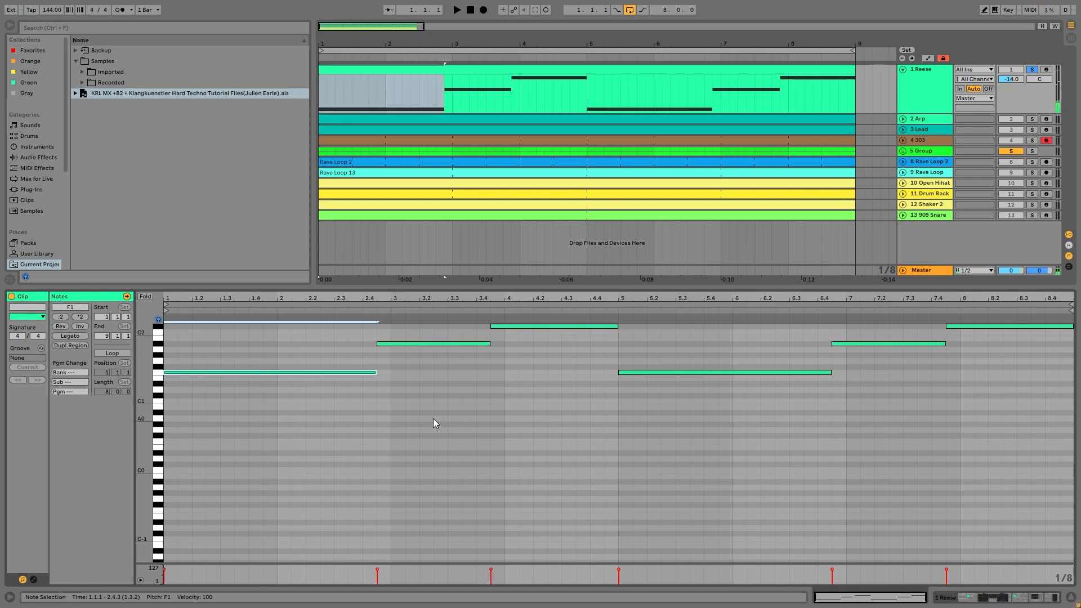
left_click_drag(430, 407, 451, 294)
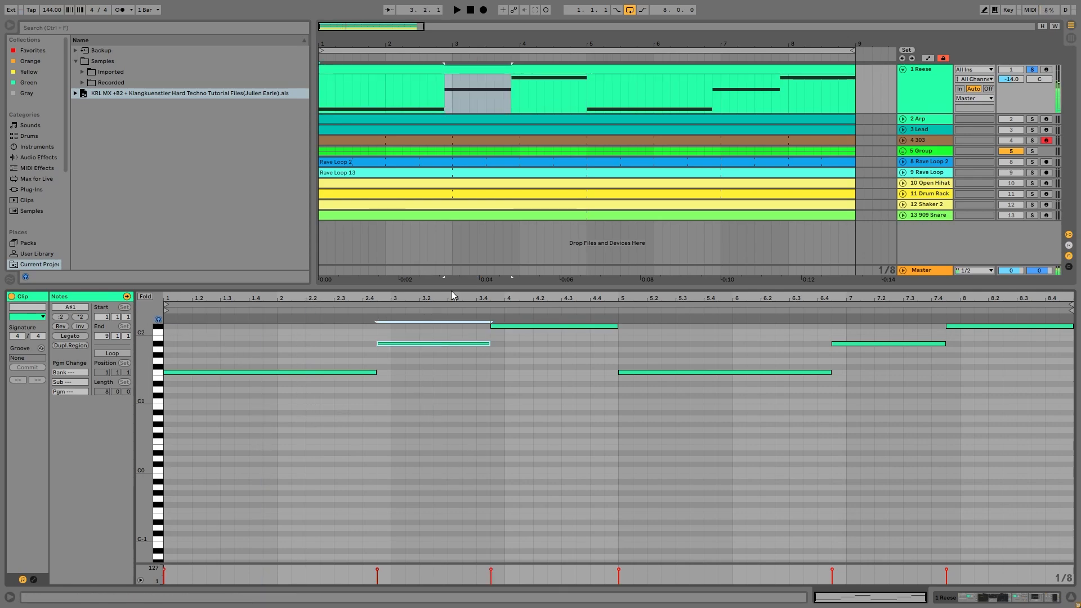
left_click_drag(513, 409, 512, 247)
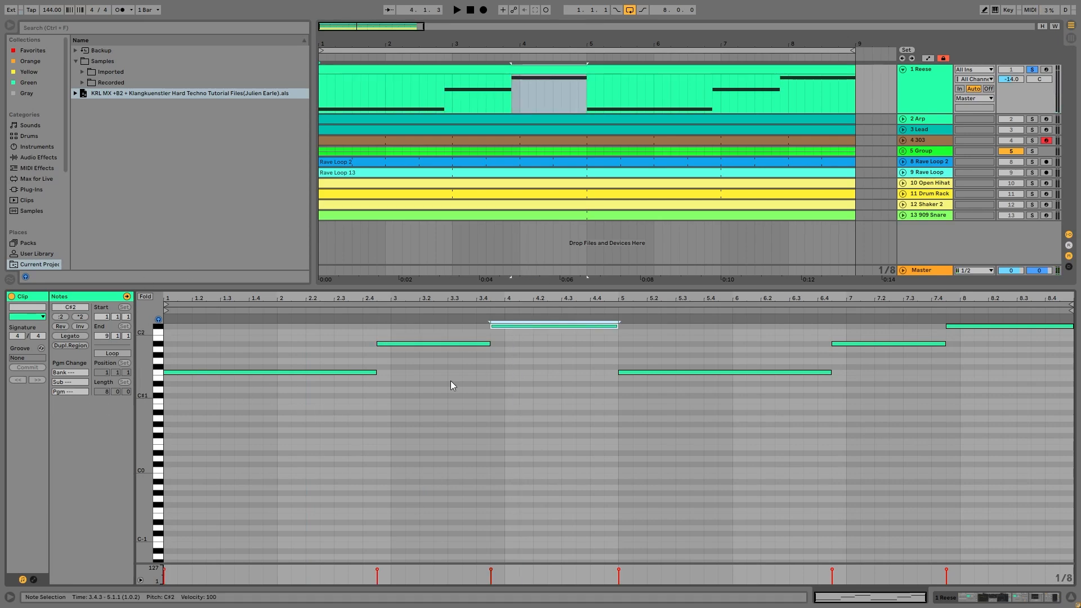
Add the Arp, Lead and 303 tracks to the solo with Reese and play the melodic parts together.
left_click(1032, 119, "ctrl")
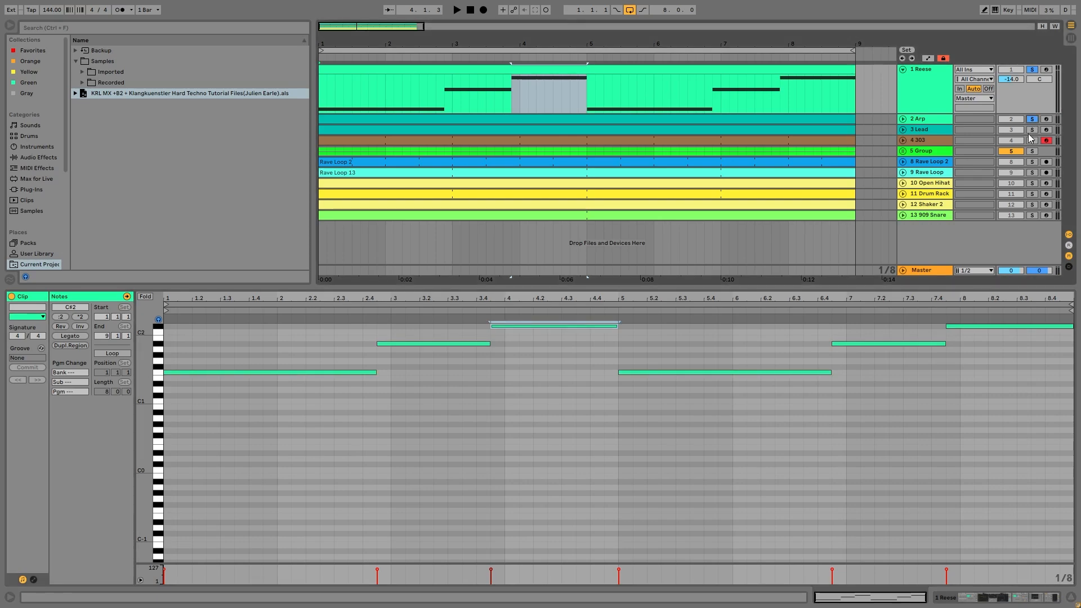
left_click(1031, 130, "ctrl")
left_click(1031, 140, "ctrl")
key("space")
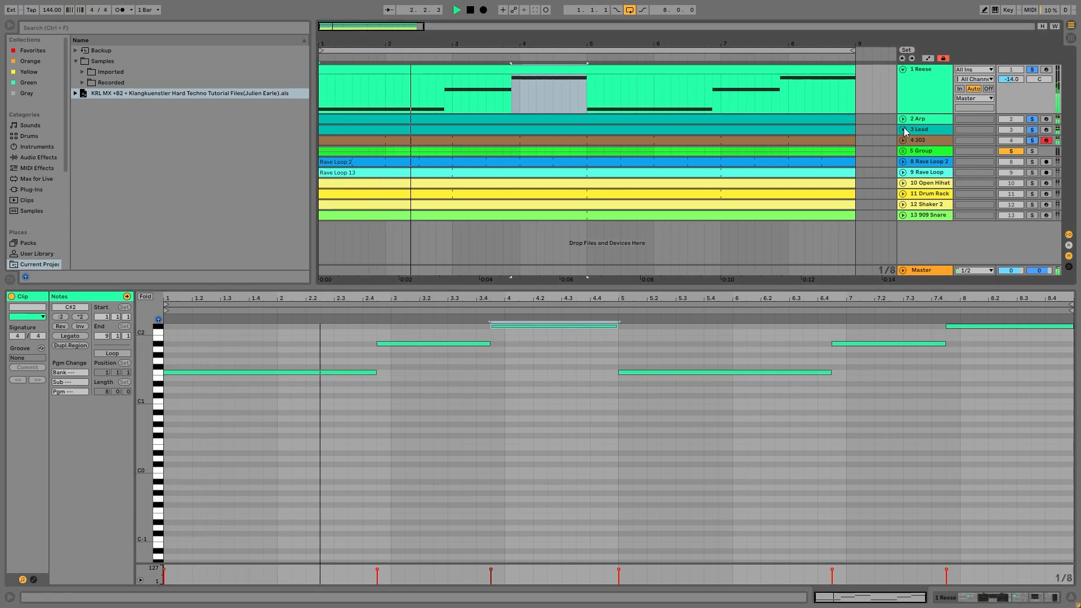
key("space")
Take the Arp, Lead and 303 tracks out of solo.
left_click(1031, 120)
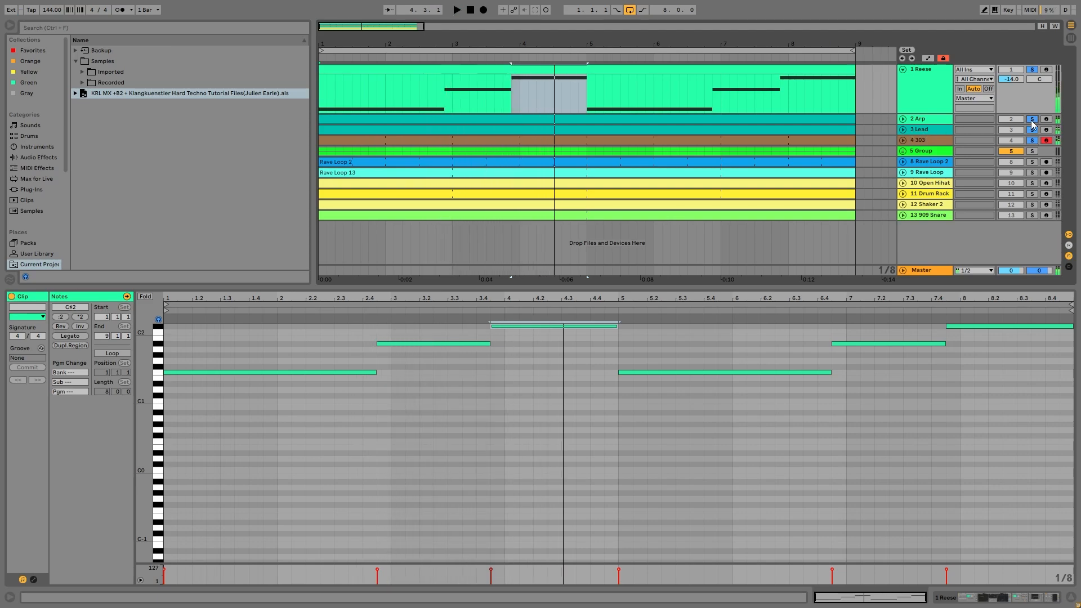
left_click(1034, 130)
left_click(1035, 139)
left_click(1033, 141)
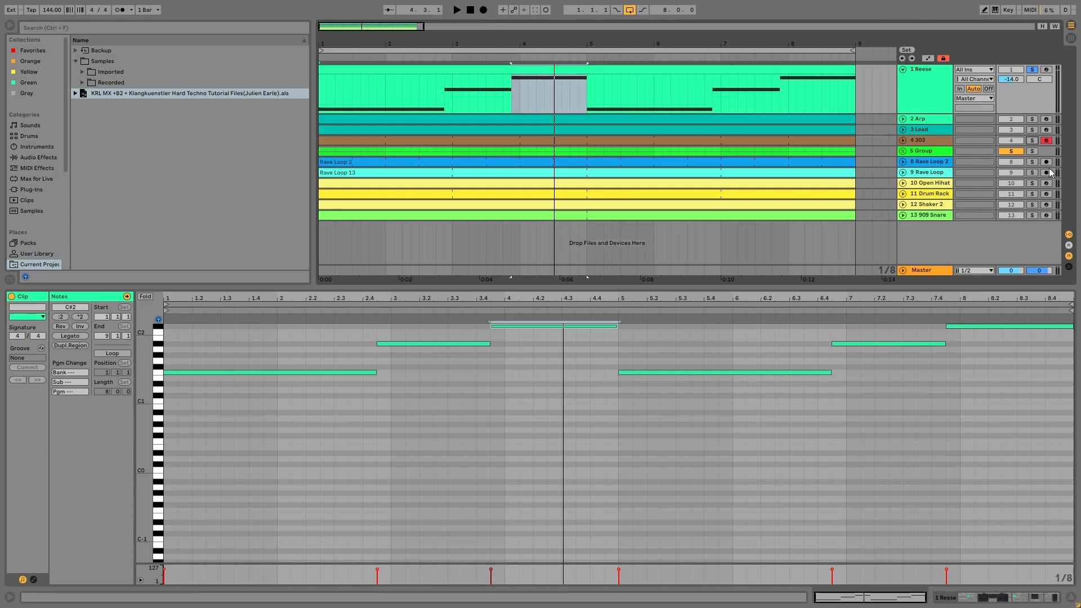
Play track 5 Group soloed on its own, and bring in Reese, Open Hihat and Shaker 2 during playback.
left_click(1034, 152)
left_click(1032, 70)
key("space")
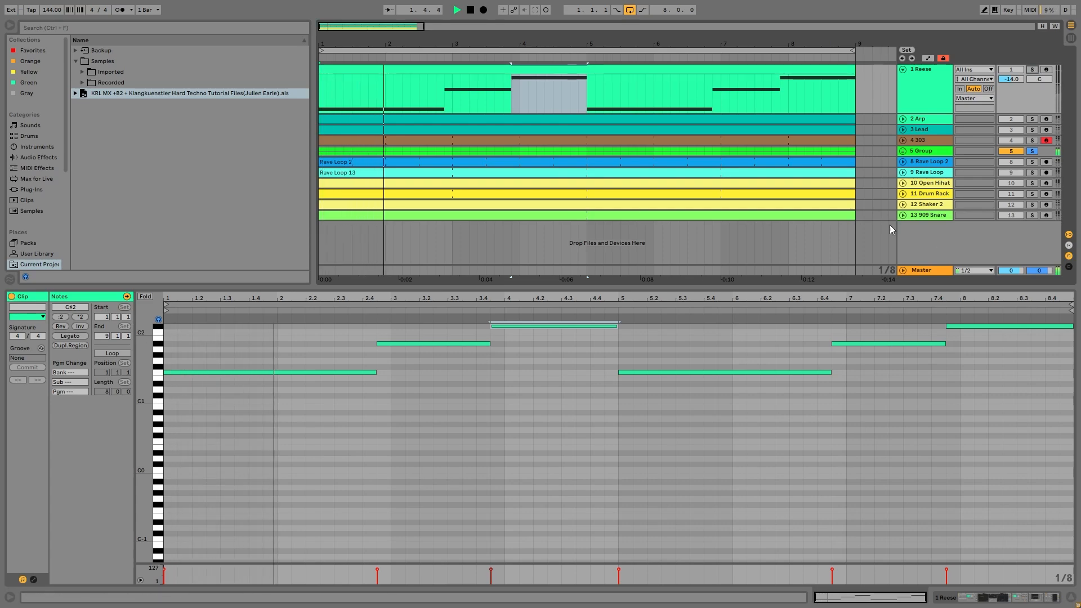
left_click(1033, 70)
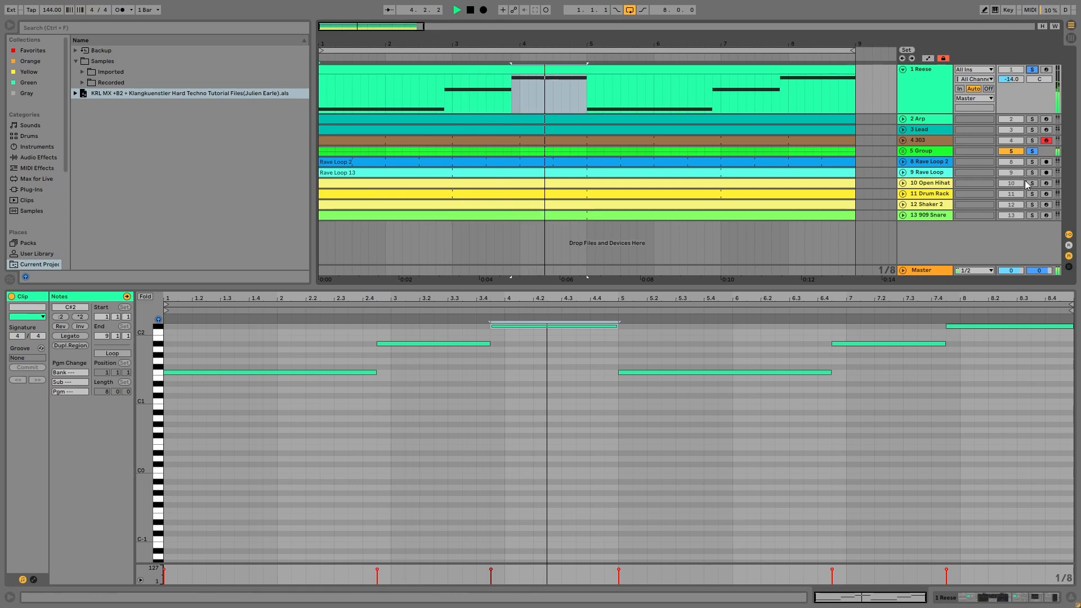
left_click(1032, 206)
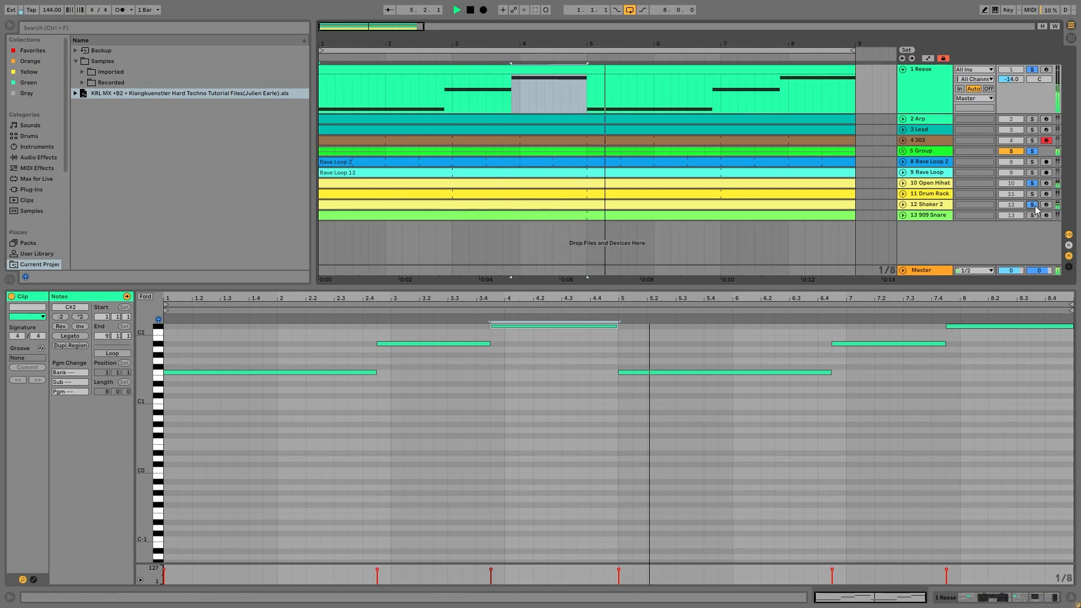
Move the Shaker 2 track above the Drum Rack track and clear all track solos.
left_click(936, 195)
left_click_drag(936, 206, 934, 195)
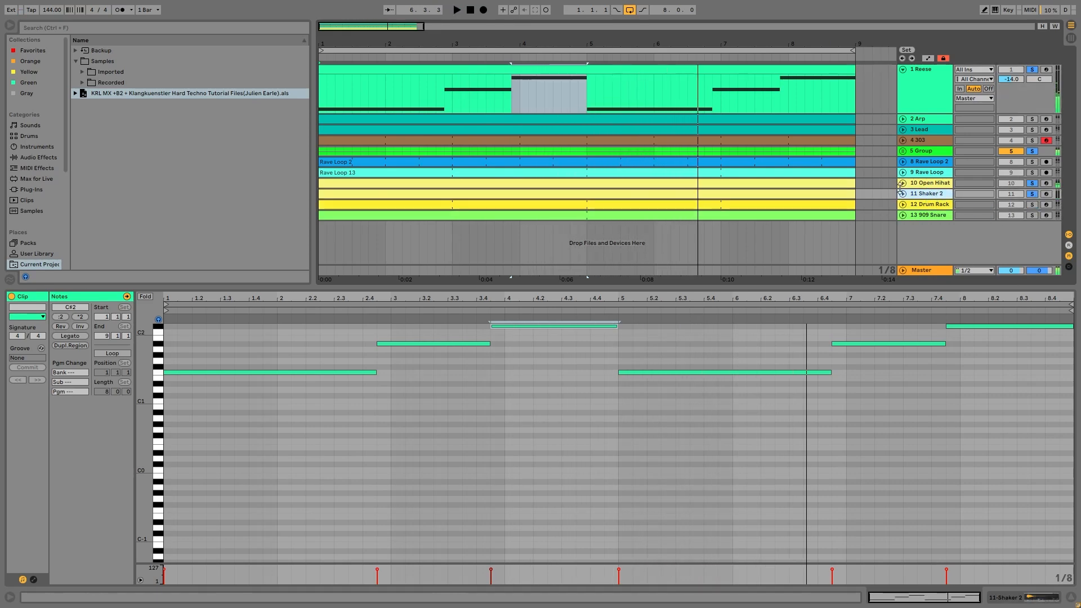
left_click(1032, 151)
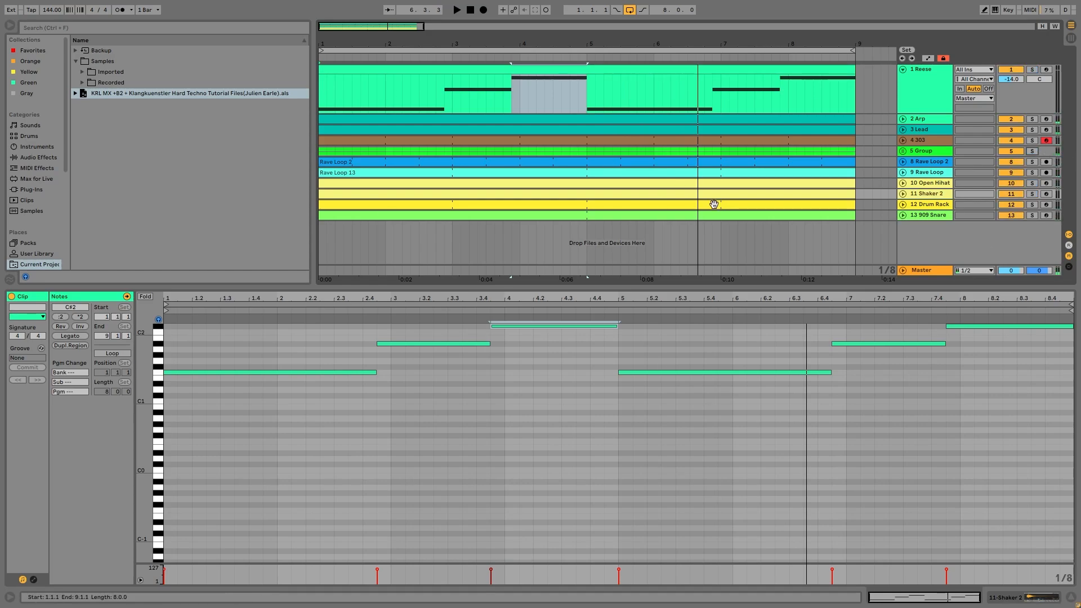
Solo the Reese track and inspect both Wavetable chains in its Instrument Rack, including Osc 2 of the second chain.
left_click(923, 95)
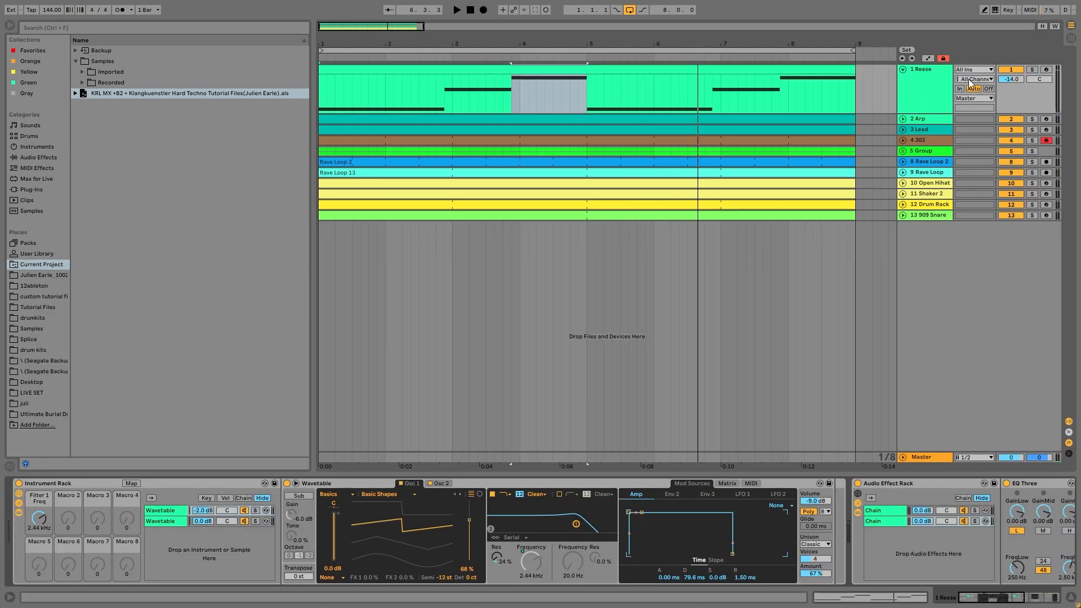
left_click(1033, 70)
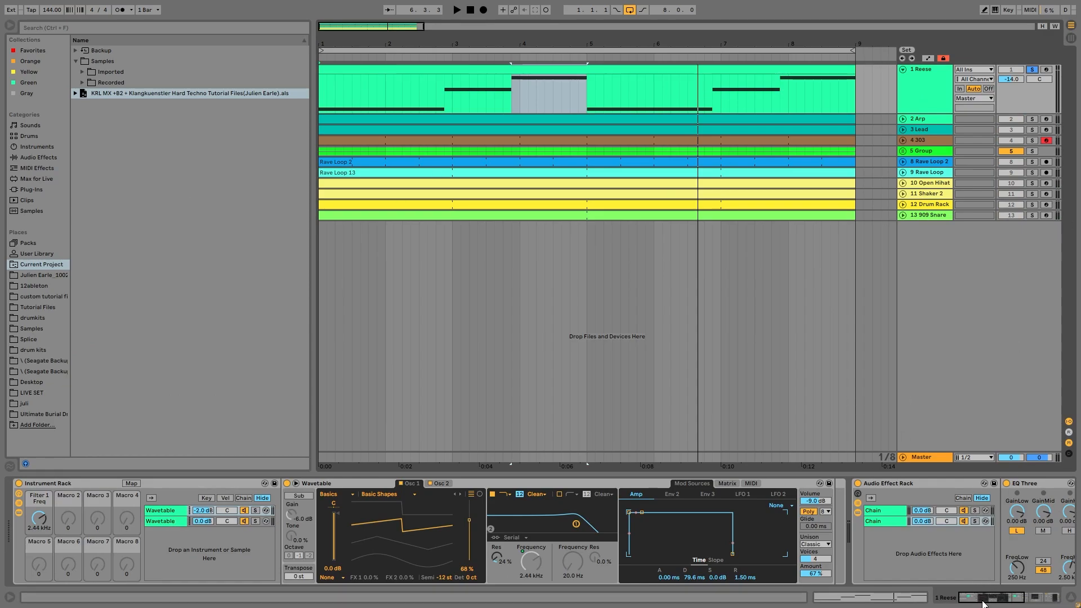
left_click(158, 510)
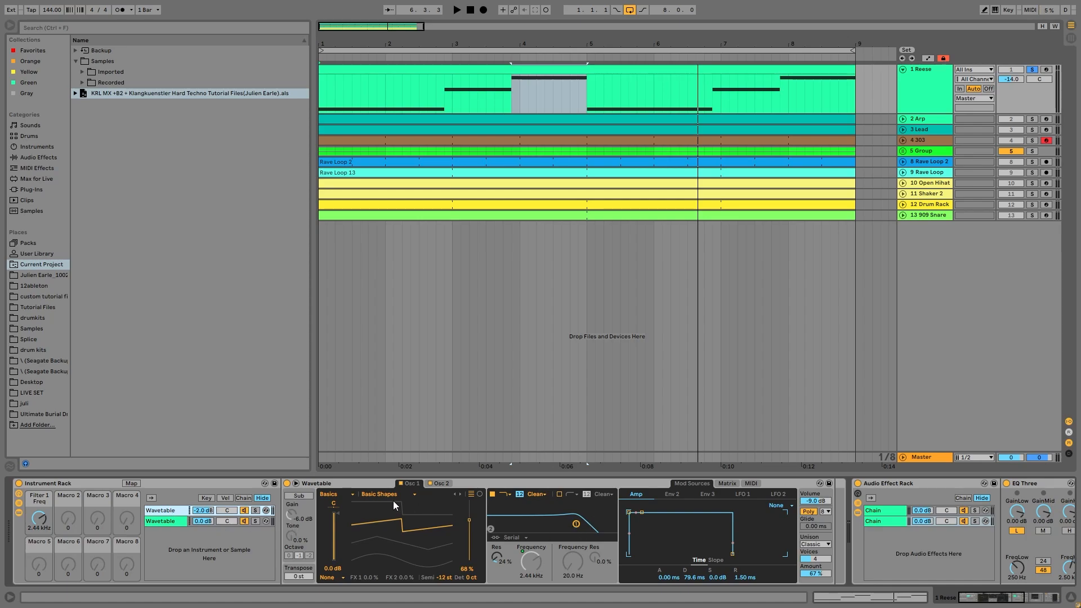
left_click(171, 522)
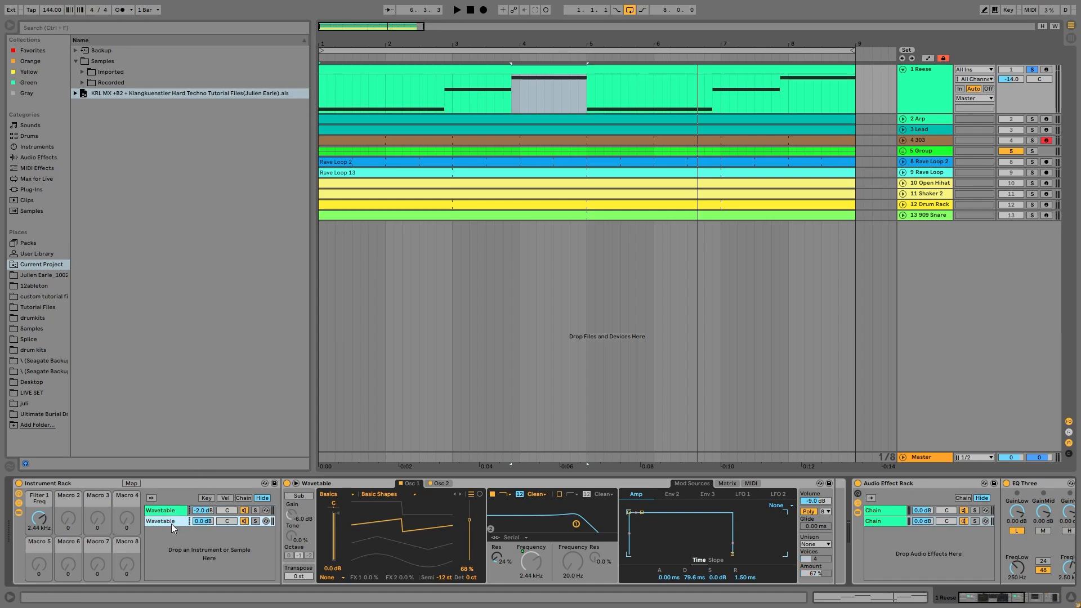
left_click(439, 483)
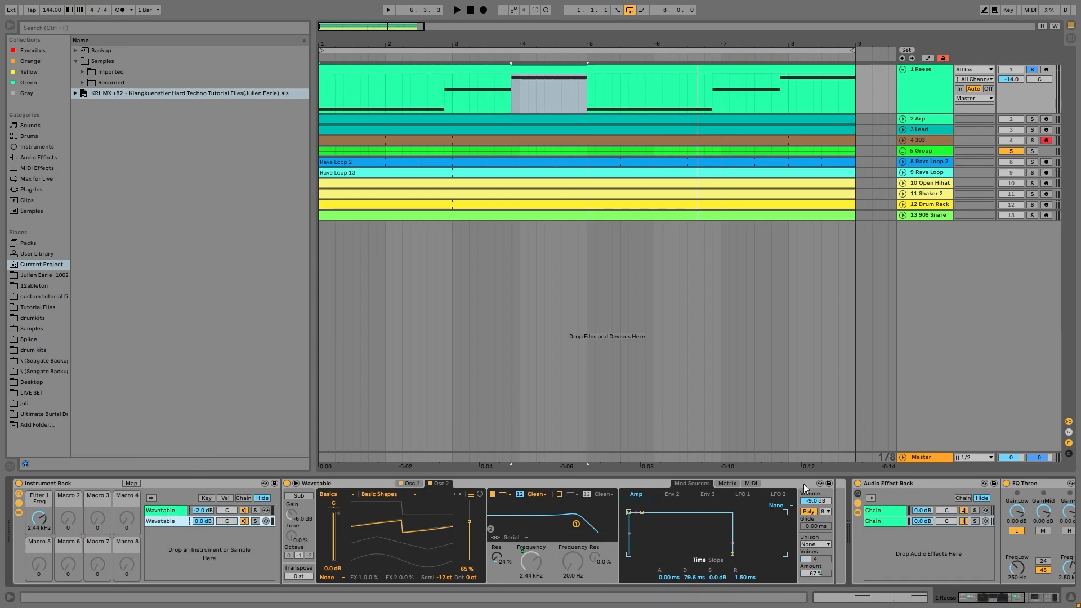
Audition the Instrument Rack's second Wavetable chain in solo and compare it with both chains playing together.
left_click(255, 522)
key("space")
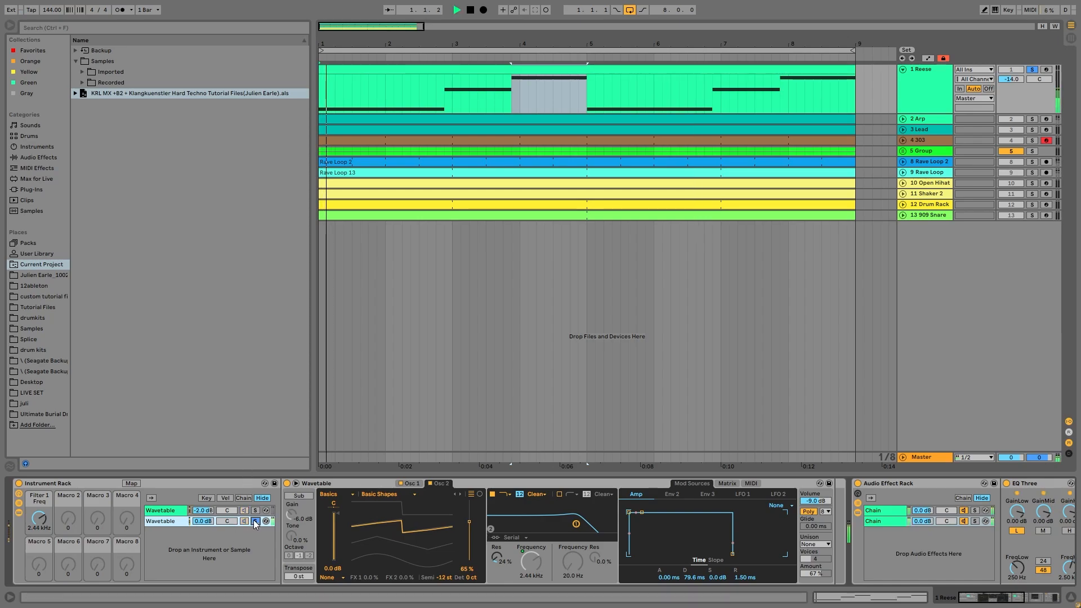
left_click(255, 512)
left_click(255, 512)
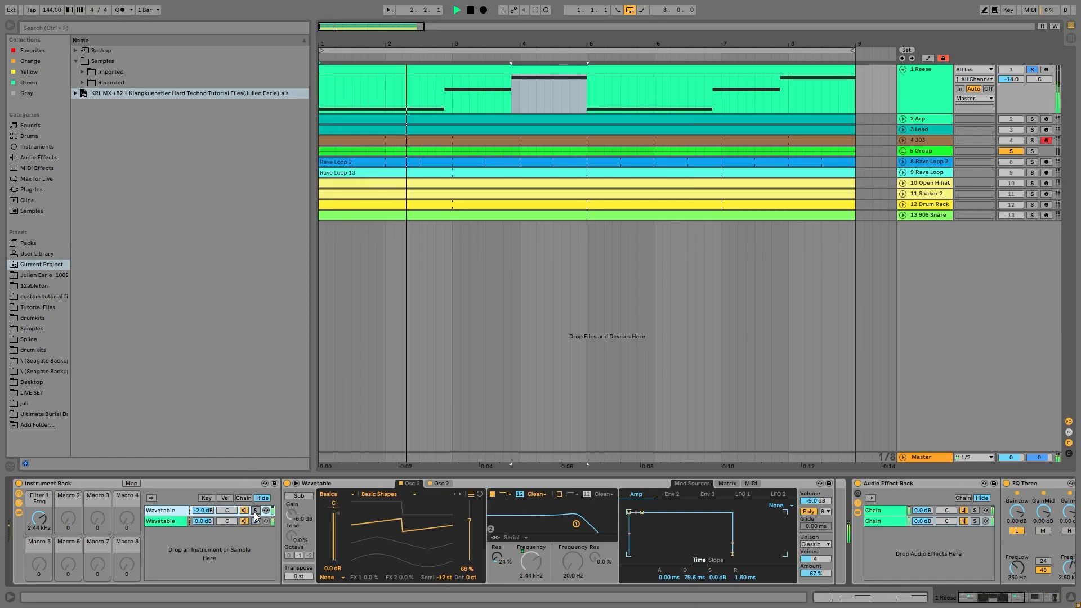
key("space")
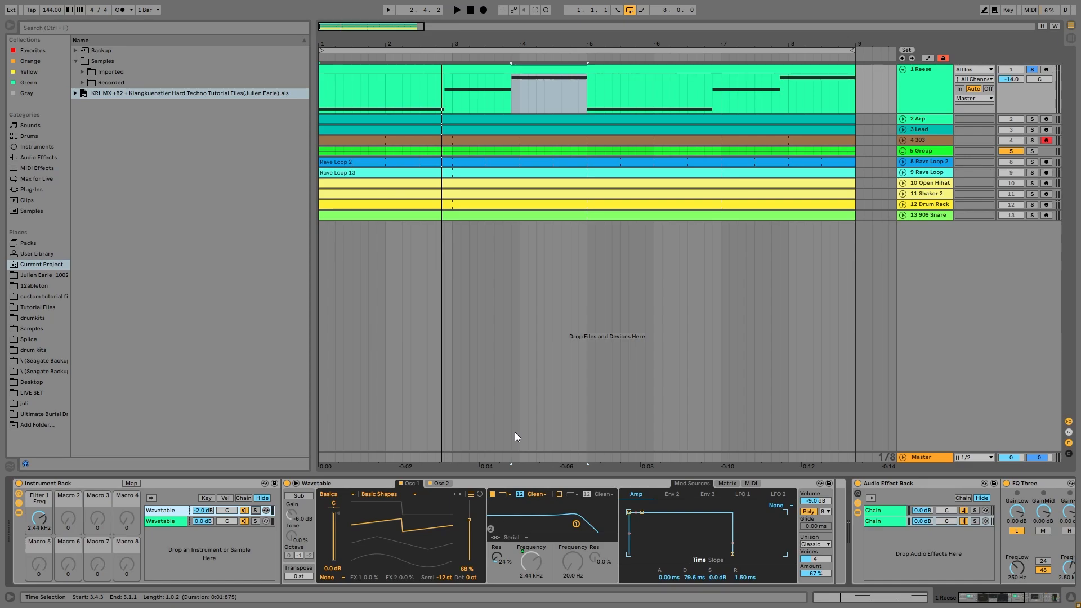
left_click(255, 521)
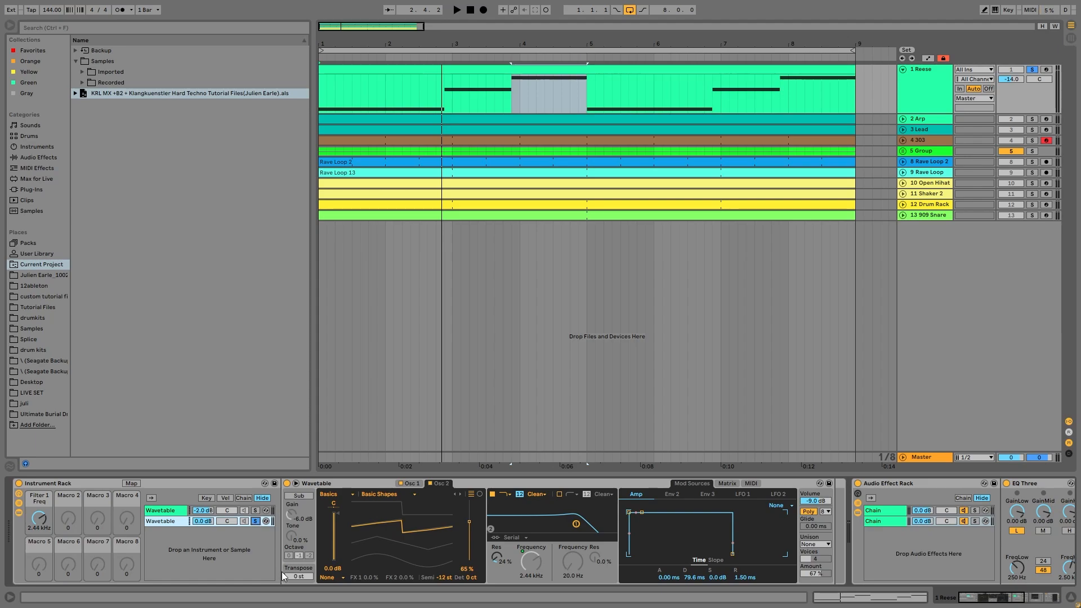
key("space")
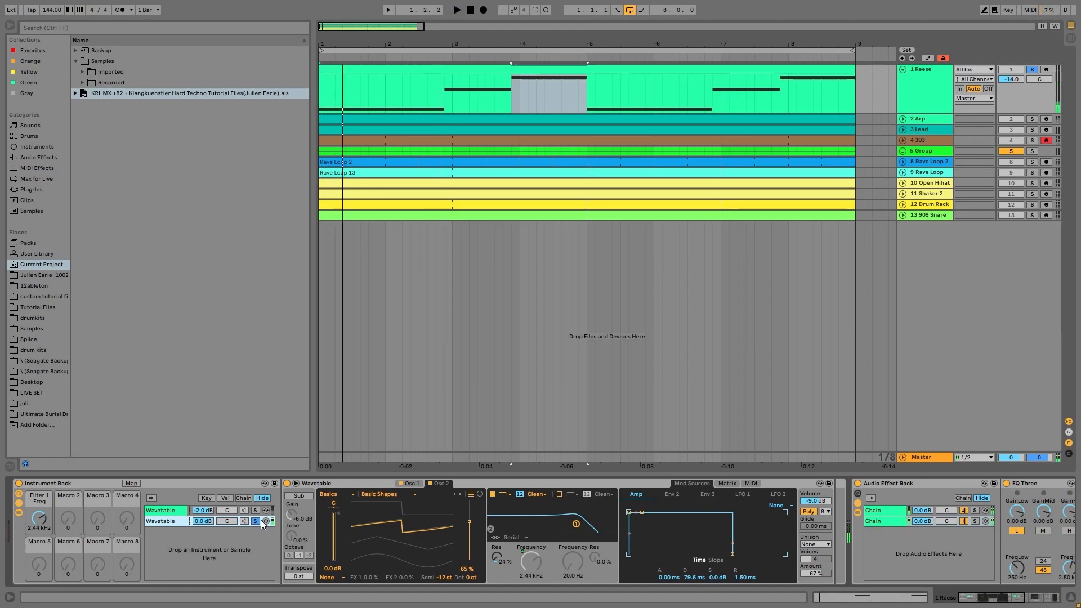
left_click(256, 521)
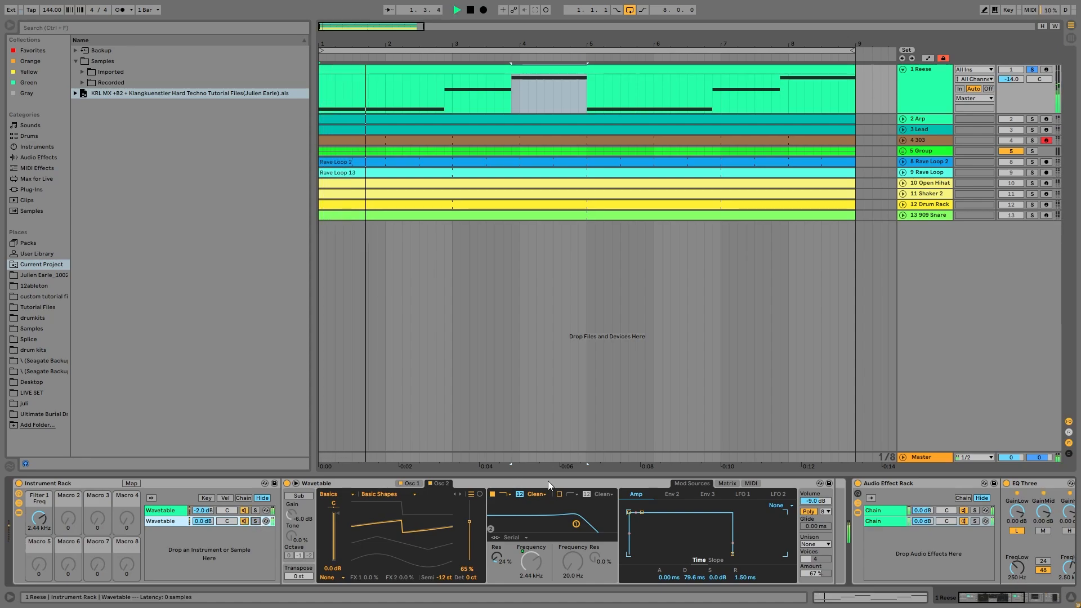
Examine the two parallel chains in the Reese track's Audio Effect Rack.
scroll(549, 485, "right", 10)
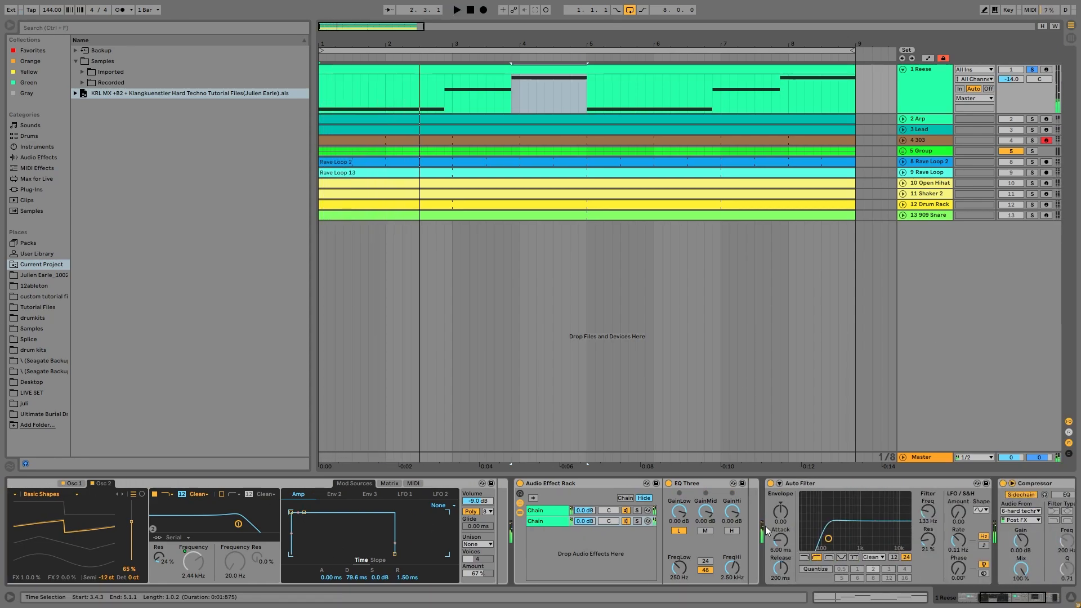
left_click(539, 510)
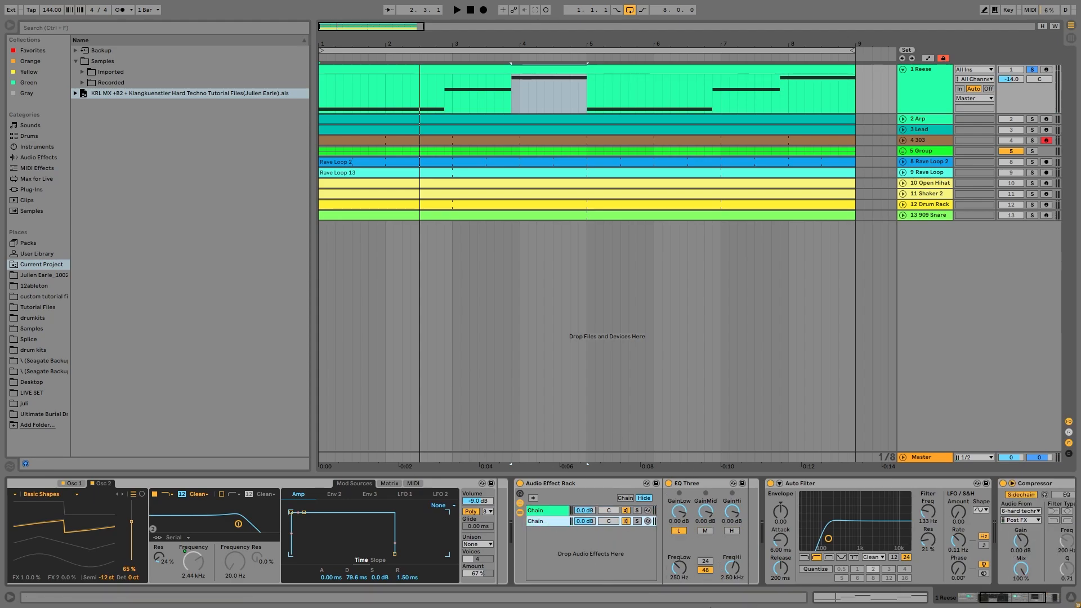
left_click(548, 521)
Compare the Reese sound with the Audio Effect Rack bypassed and enabled, and display the devices of its first chain.
left_click(522, 483)
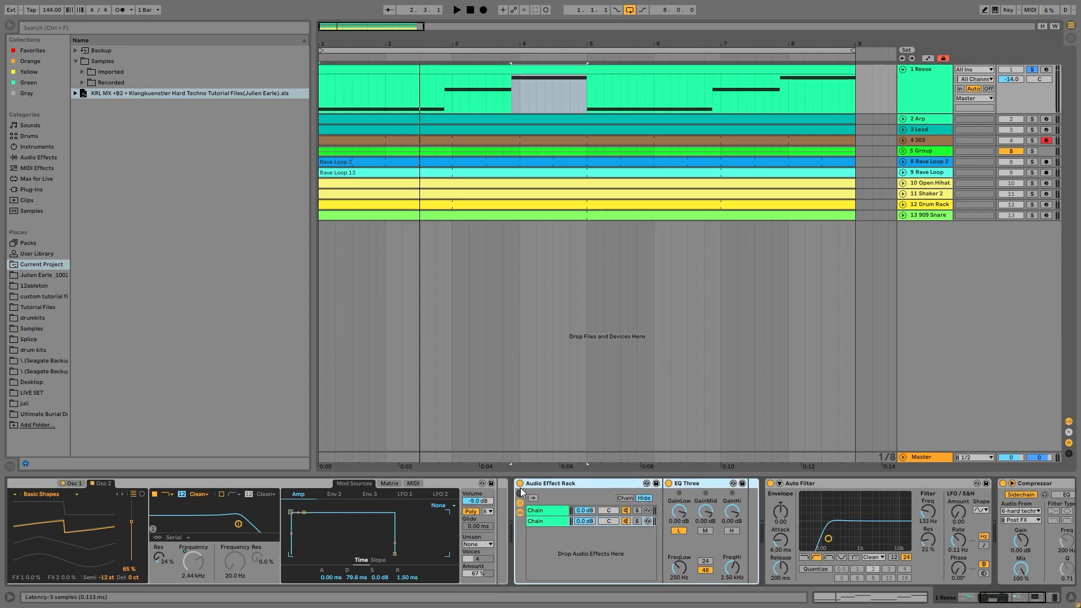
left_click(519, 483)
key("space")
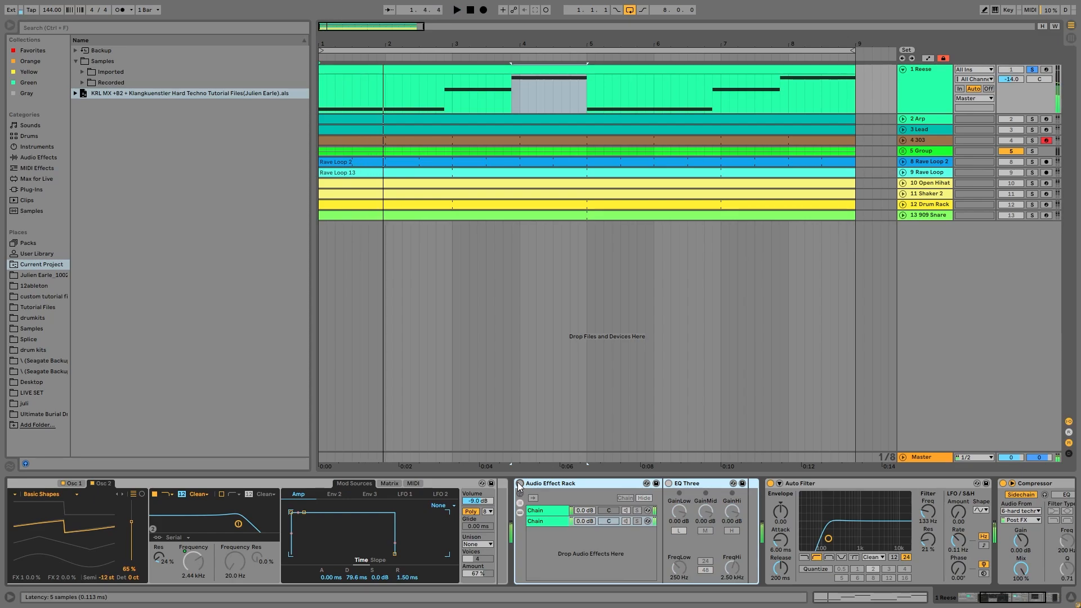
left_click(520, 483)
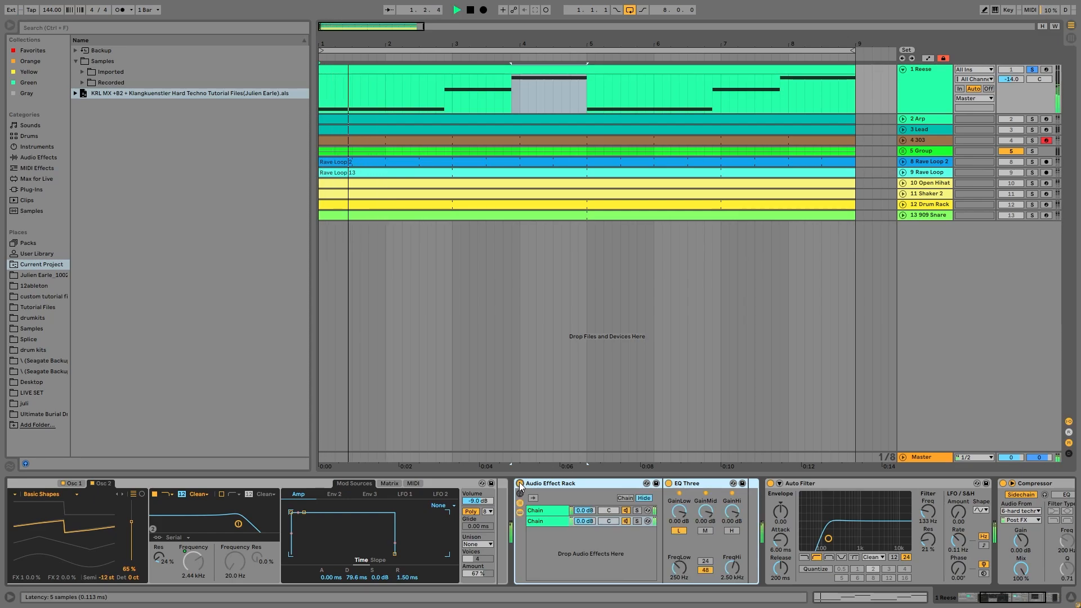
left_click(544, 513)
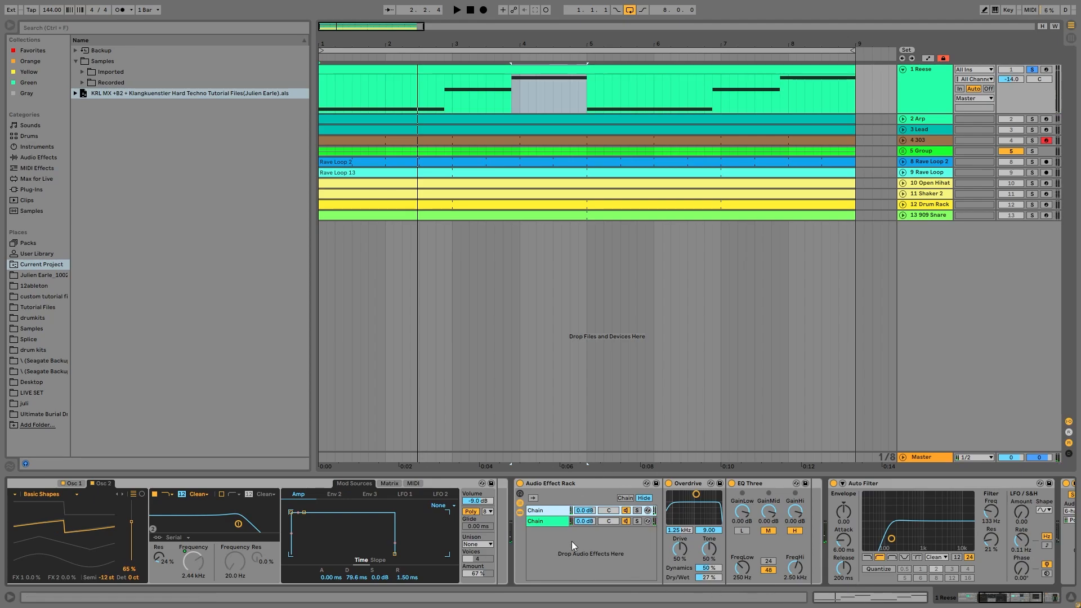
Inspect the Overdrive, EQ Three, Auto Filter and Compressor following the Reese track's Audio Effect Rack.
scroll(740, 574, "right", 5)
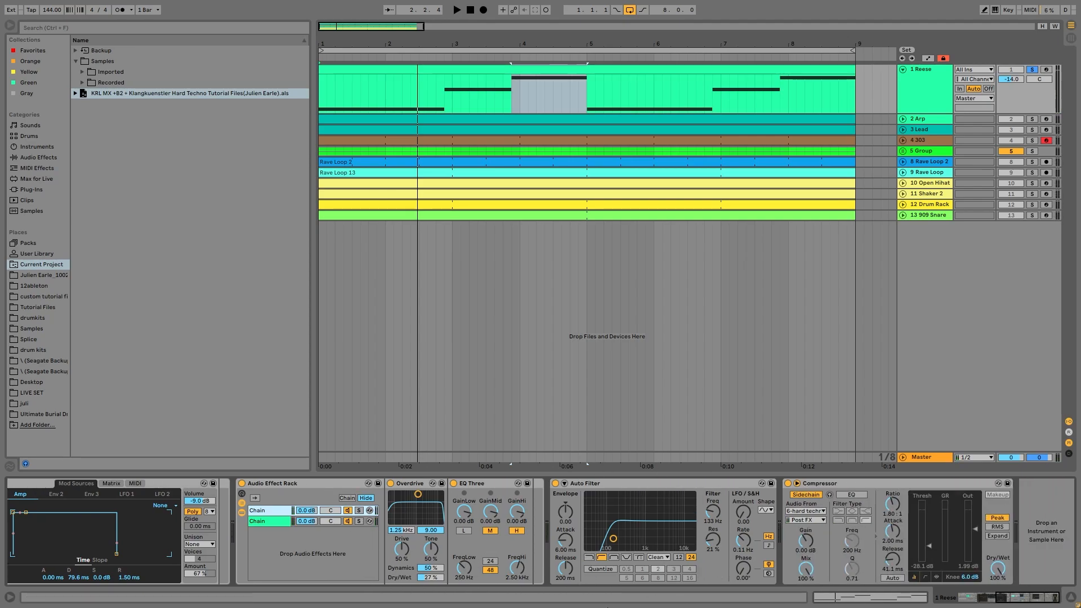
scroll(536, 564, "left", 5)
scroll(536, 564, "right", 7)
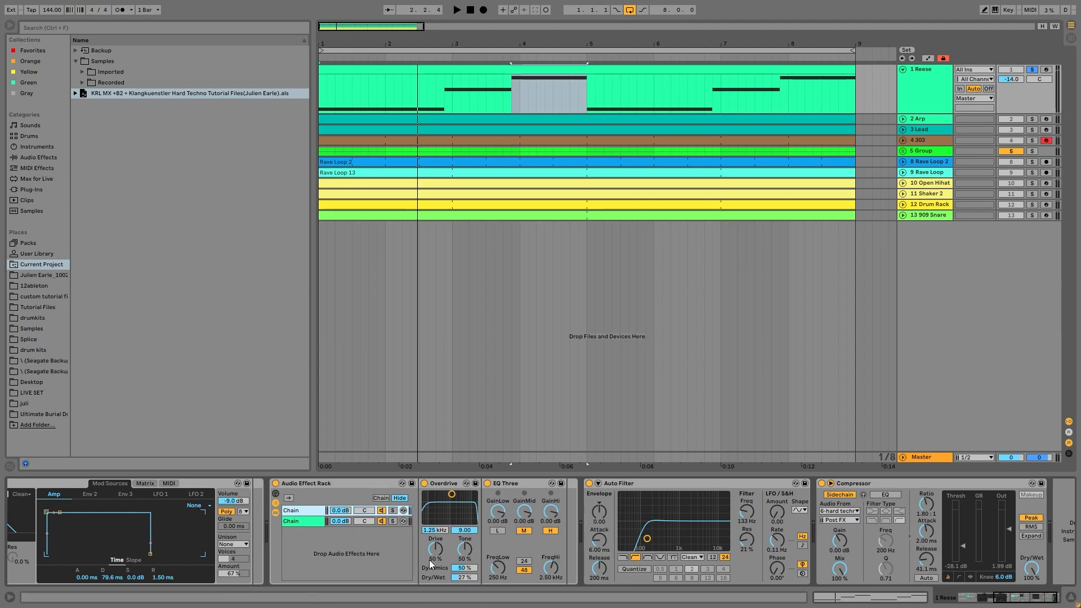
Play the full mix with the Reese track unsoloed, and solo Reese again once playback is stopped.
left_click(1033, 69)
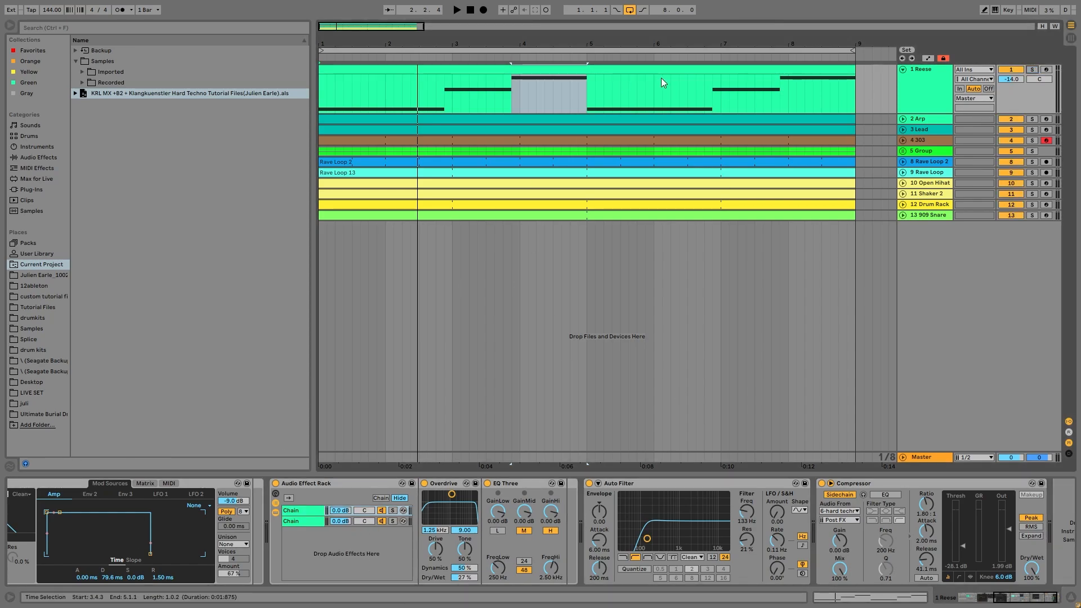
key("space")
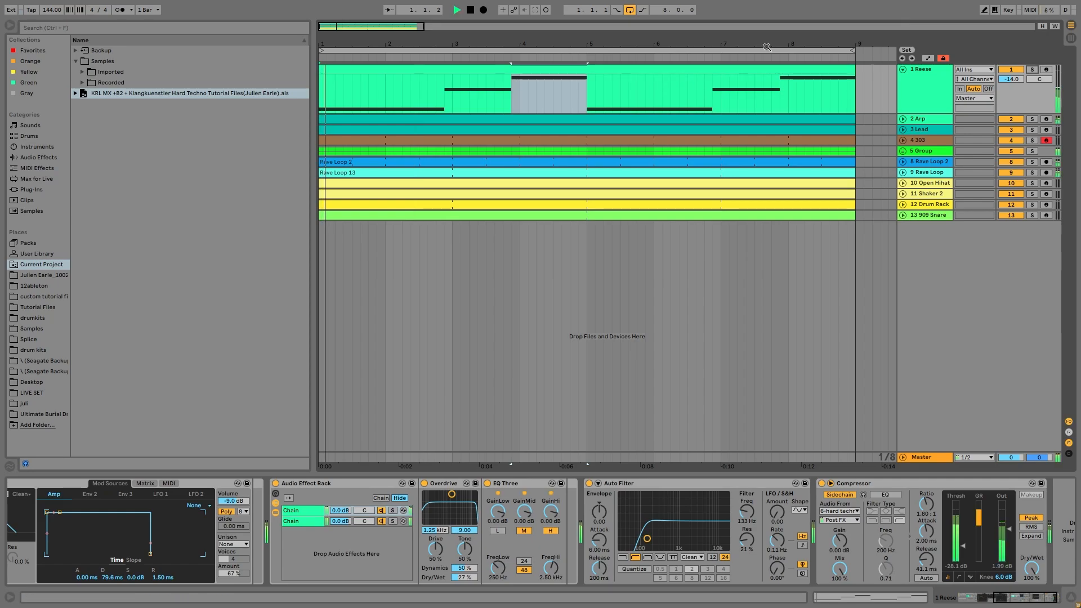
key("space")
left_click(1033, 69)
scroll(554, 537, "right", 2)
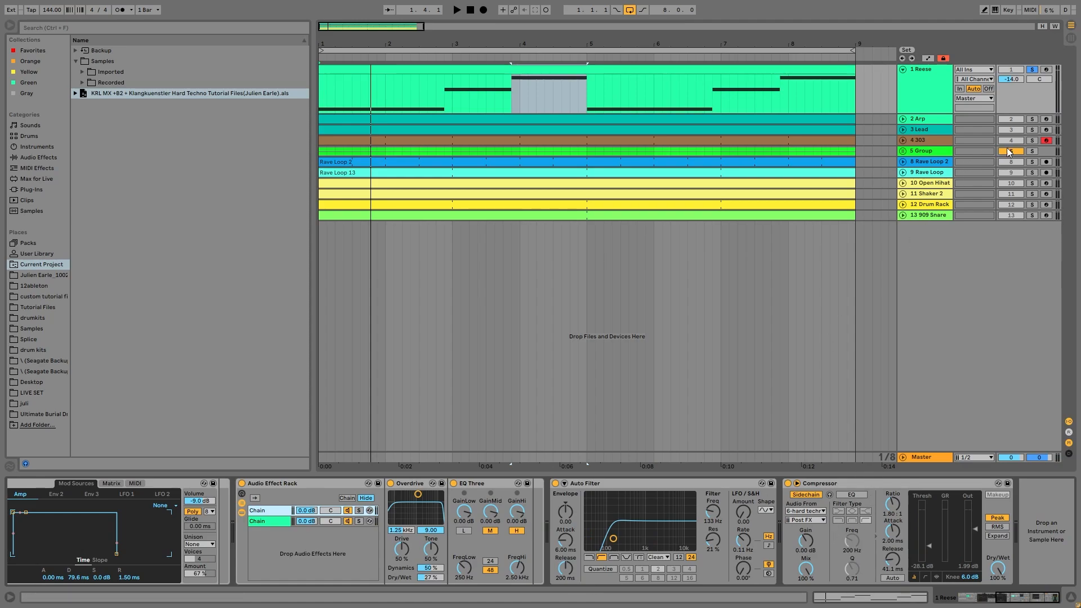
Play the Arp track in solo, unfold it in the arrangement and display its devices.
left_click(1031, 119)
key("space")
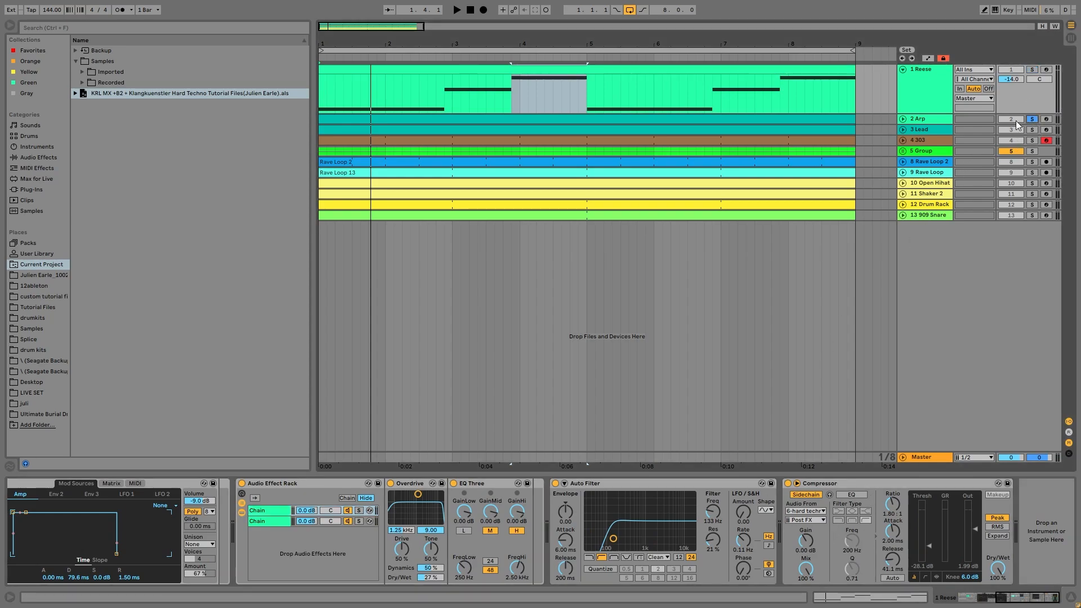
left_click(902, 120)
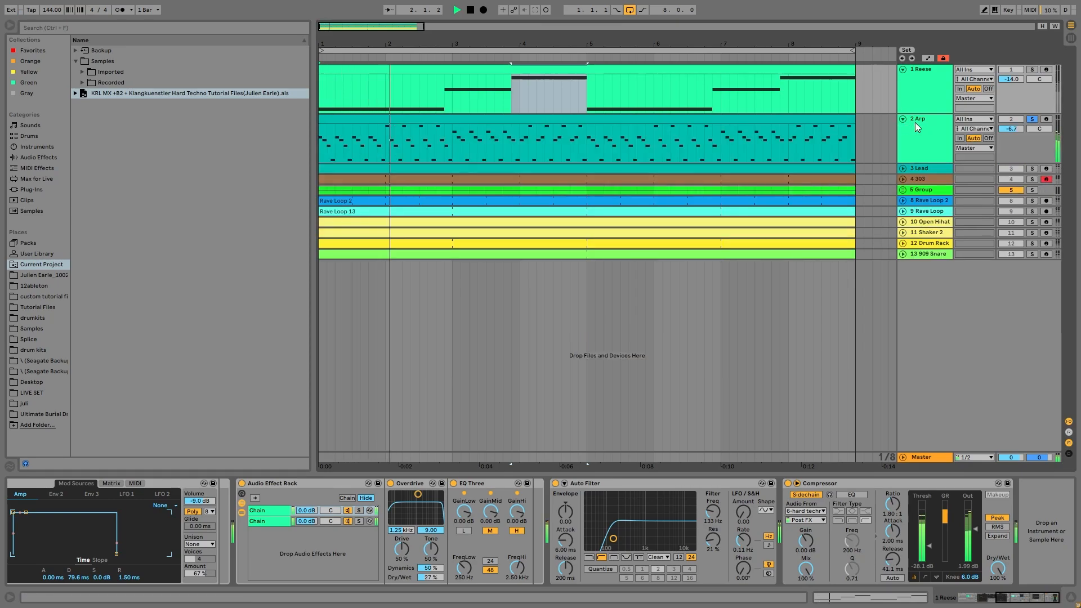
left_click(903, 127)
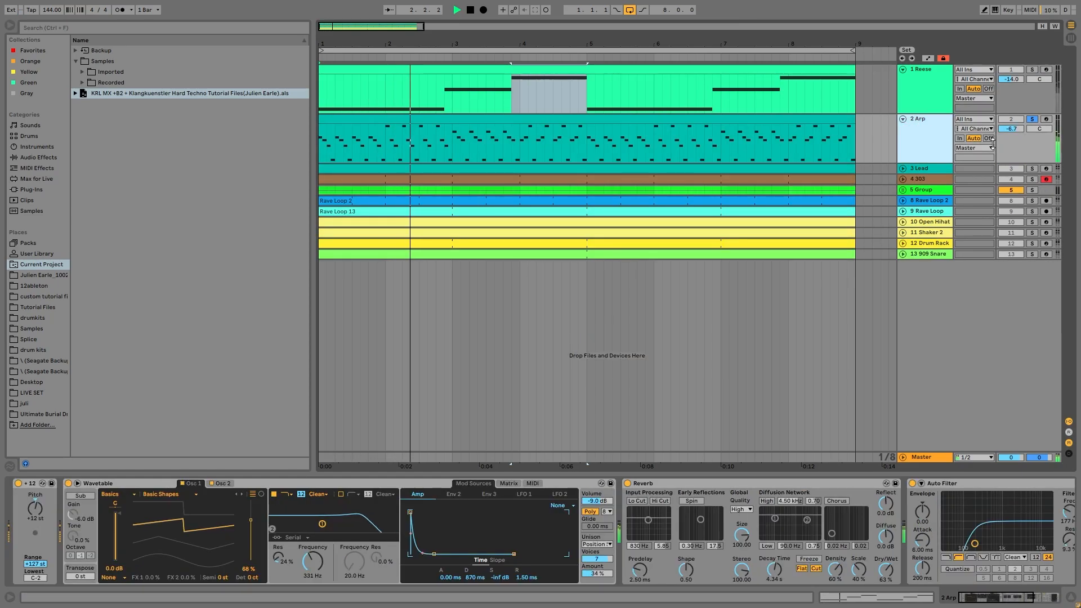
Audition the Lead track and the 303 track one at a time in solo.
left_click(1032, 169)
key("space")
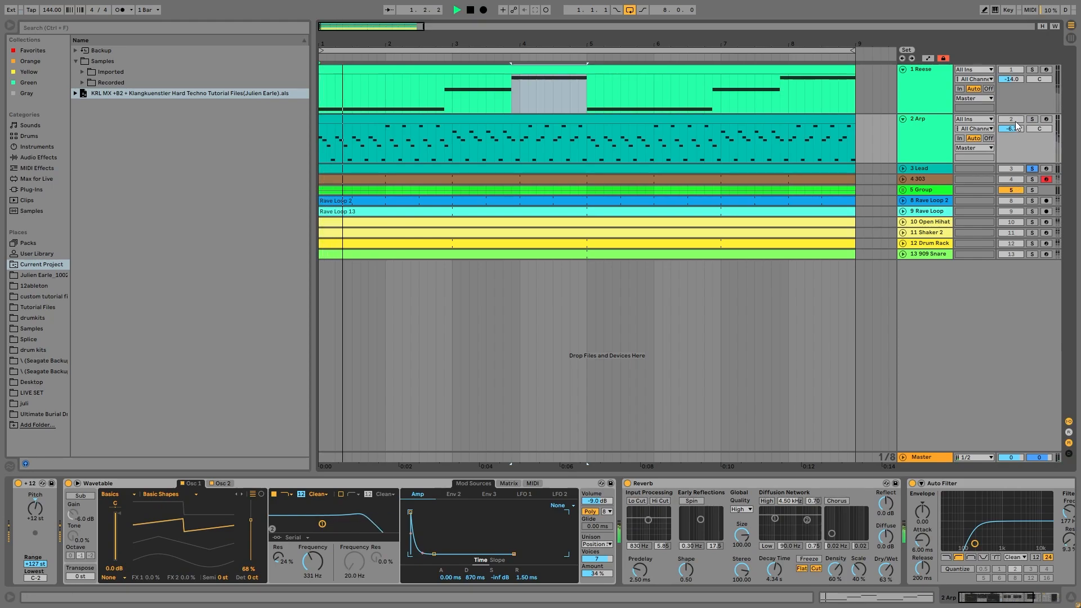
left_click(1031, 180)
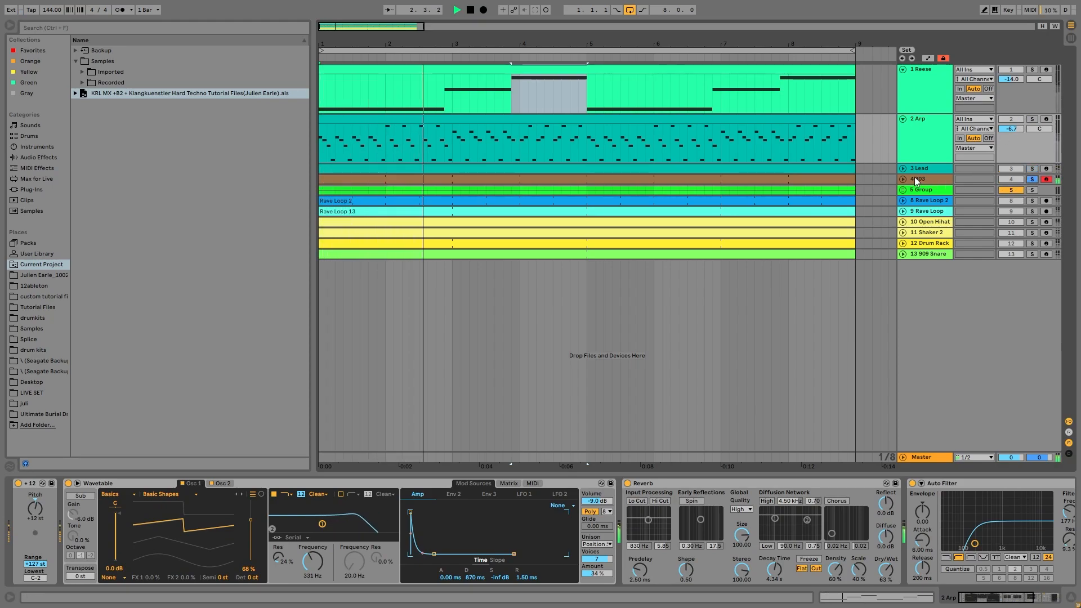
Unfold the Lead and 303 tracks and play them soloed together with Reese and Arp.
left_click(1032, 70)
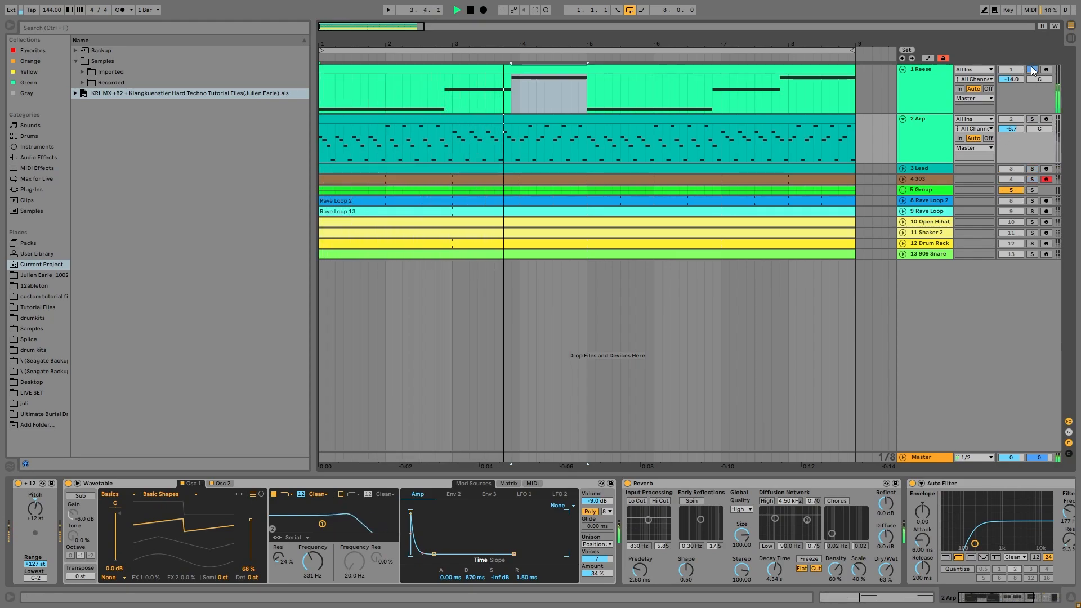
left_click(1032, 118, "ctrl")
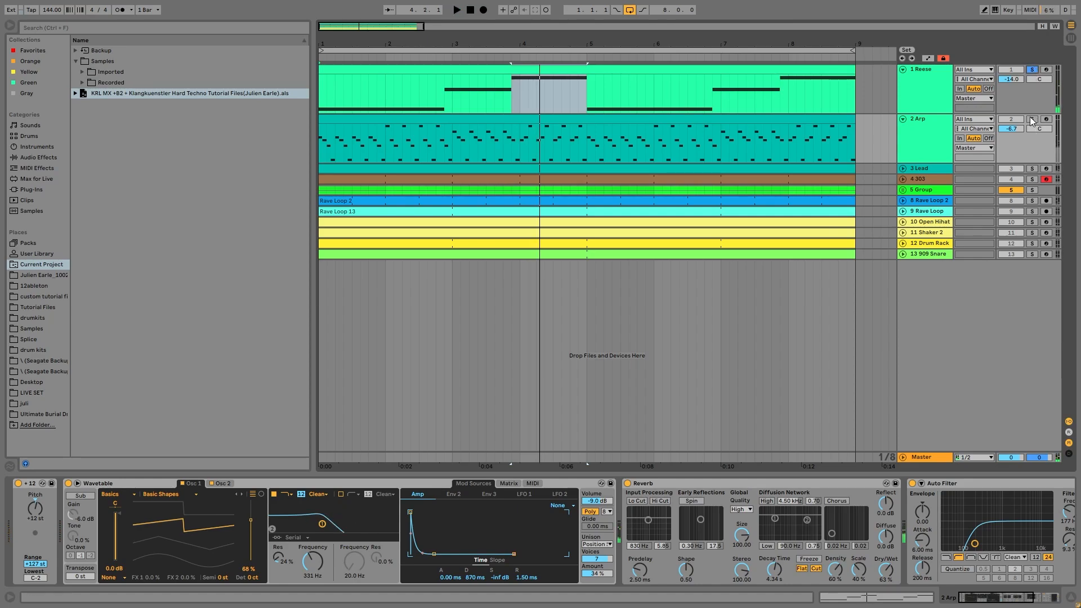
left_click(1032, 180, "ctrl")
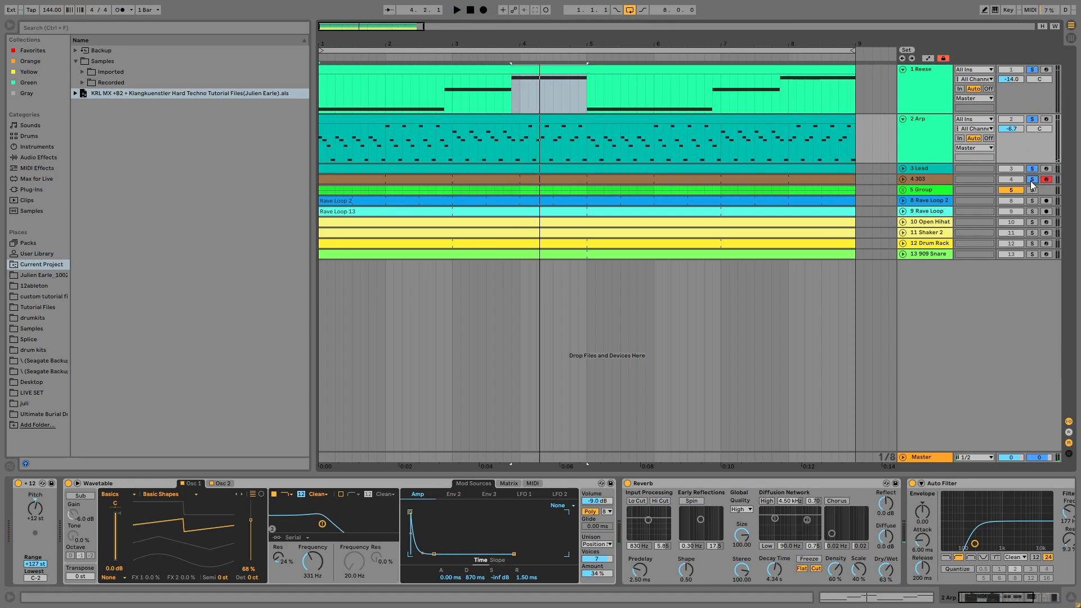
left_click(903, 169)
left_click(902, 228)
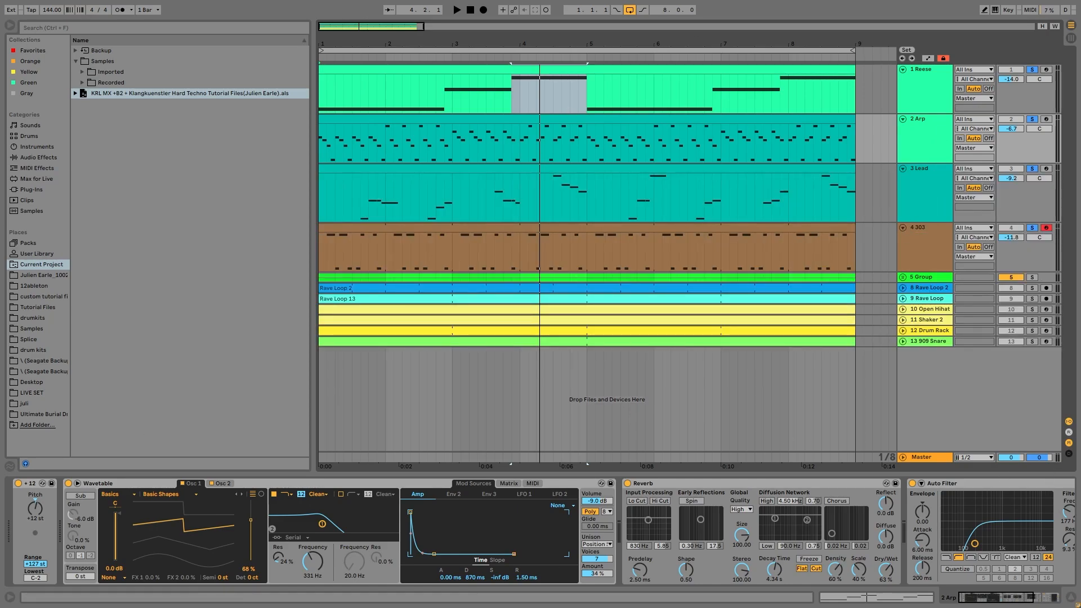
key("space")
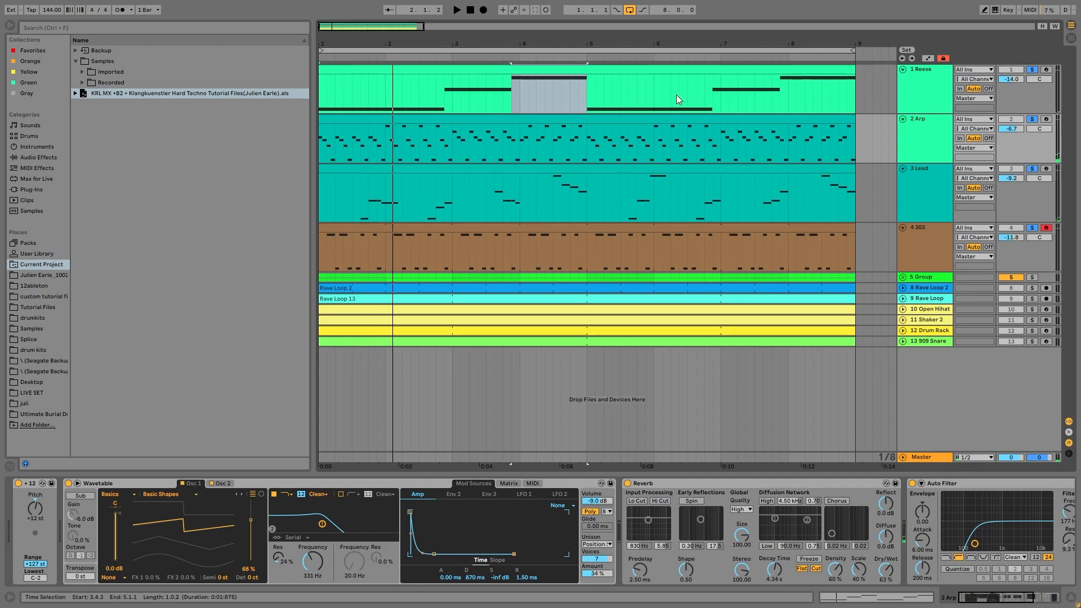
Clear all track solos and examine the device chains of the Arp, Lead and 303 tracks.
left_click(919, 151)
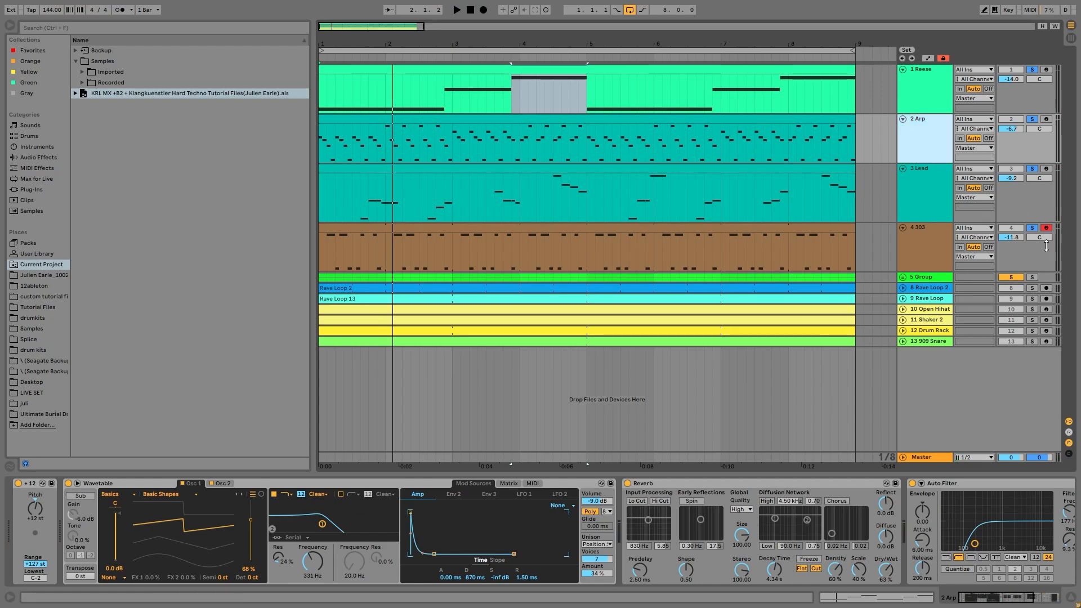
left_click(1032, 120)
left_click(1032, 120)
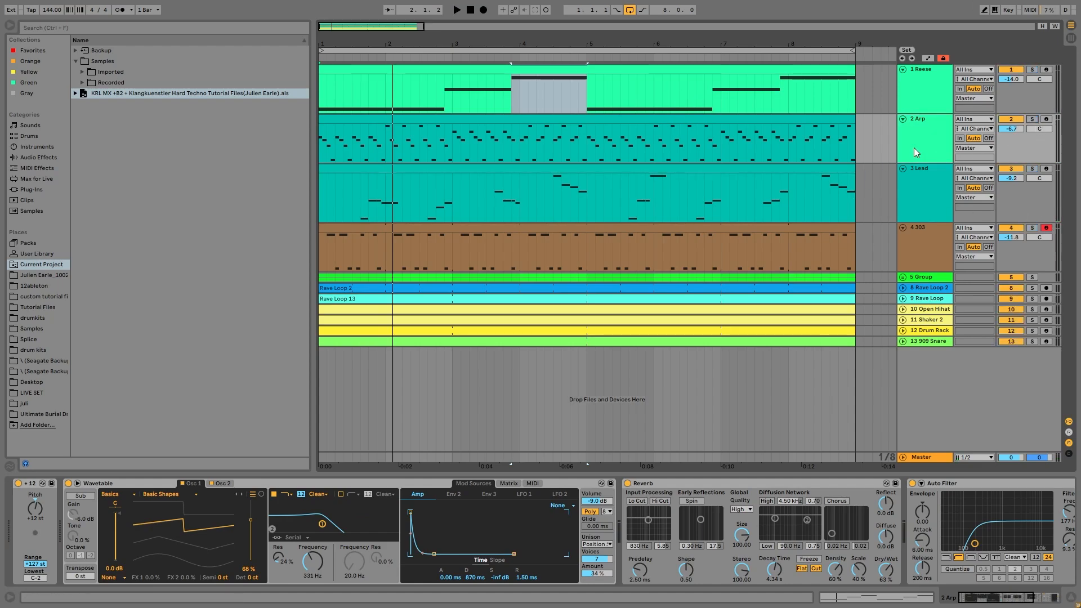
left_click(927, 195)
left_click(943, 120)
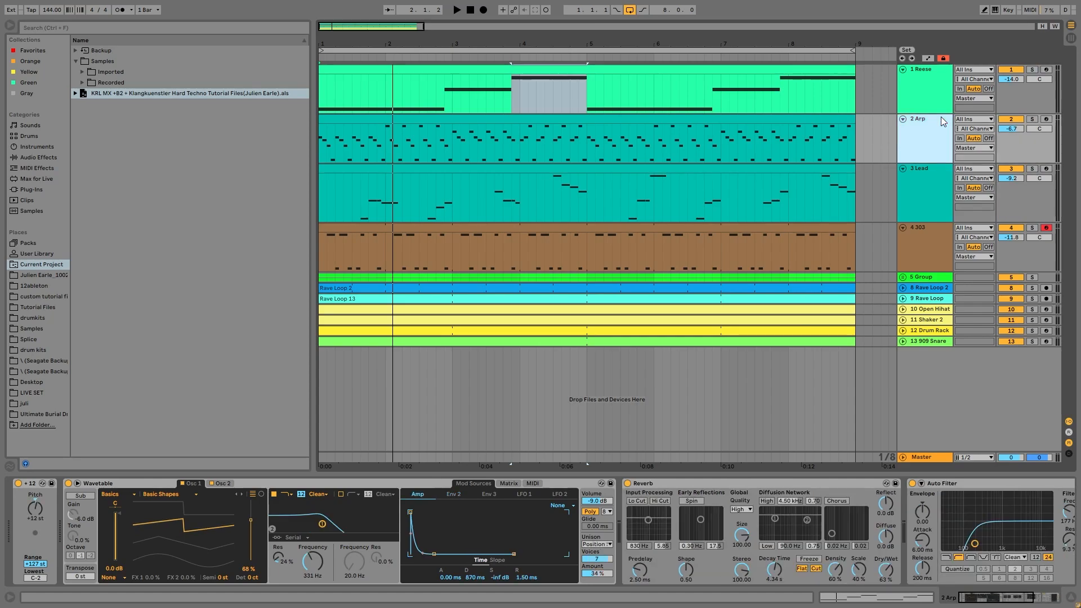
left_click(890, 269)
left_click(943, 187)
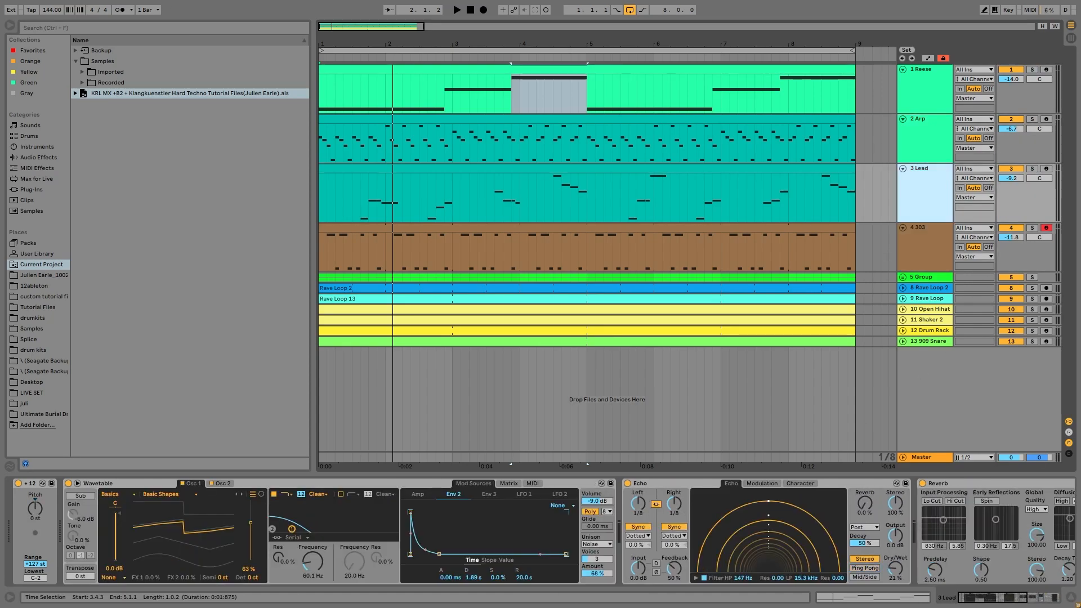
left_click(996, 600)
left_click(909, 242)
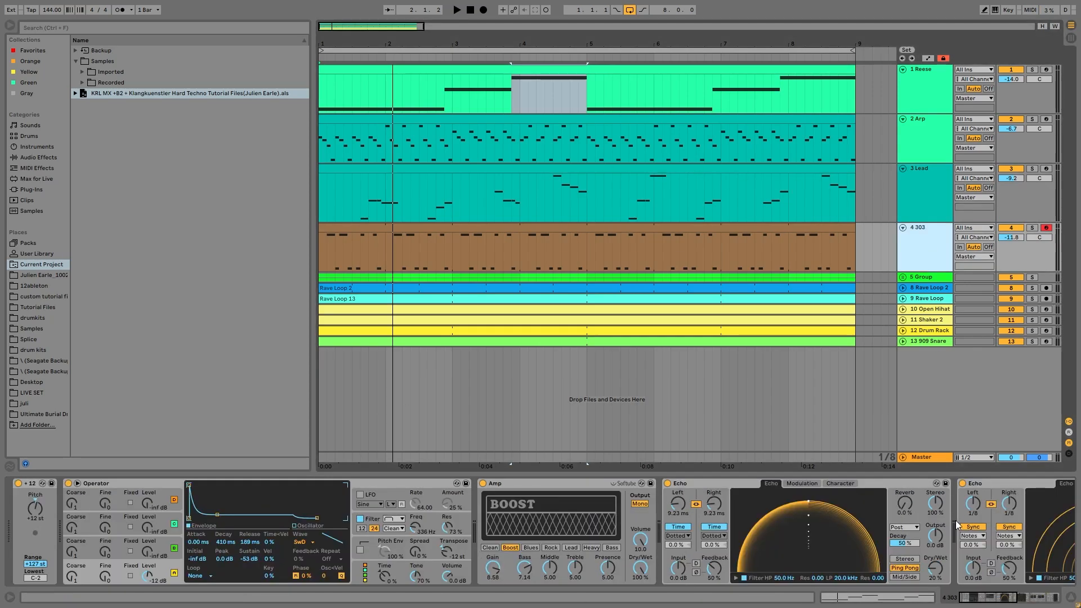
Compare the end of the Arp track's device chain with the Reese track's chain, back to its Instrument Rack.
left_click(530, 367)
left_click(884, 149)
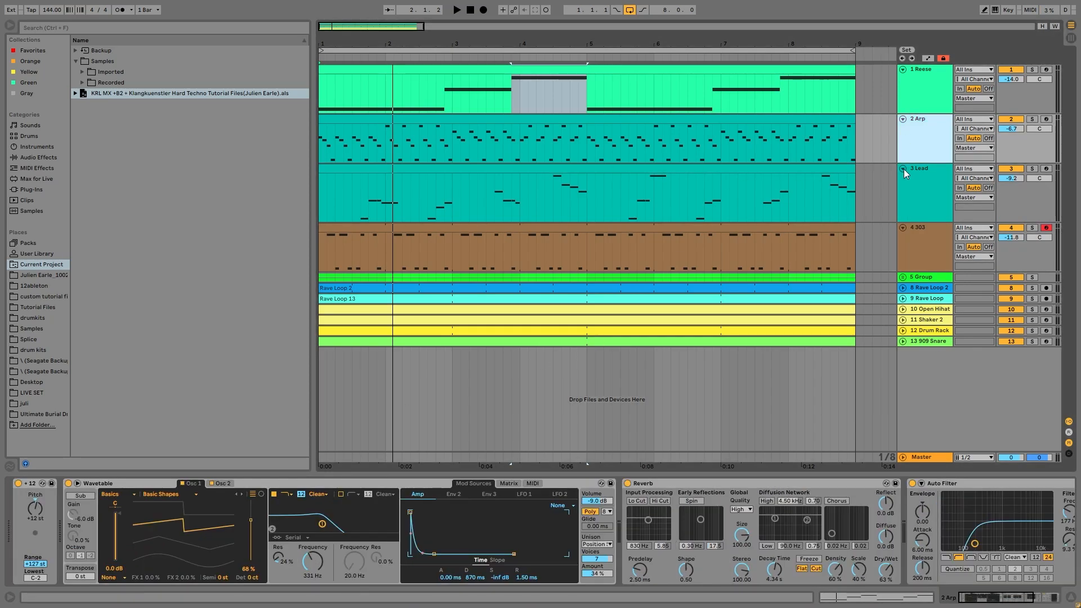
left_click(1051, 604)
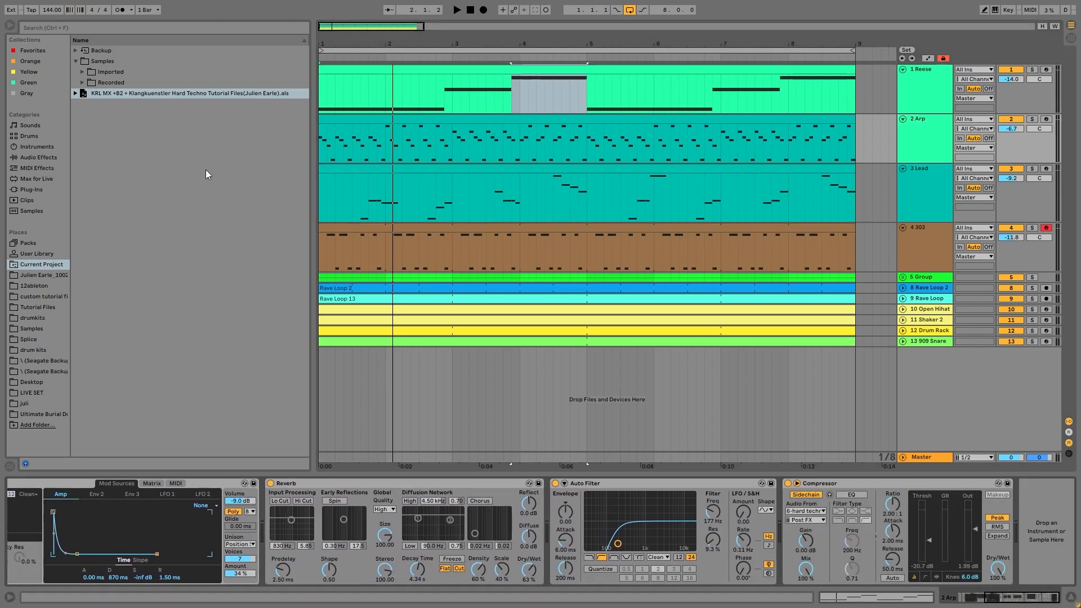
left_click(935, 96)
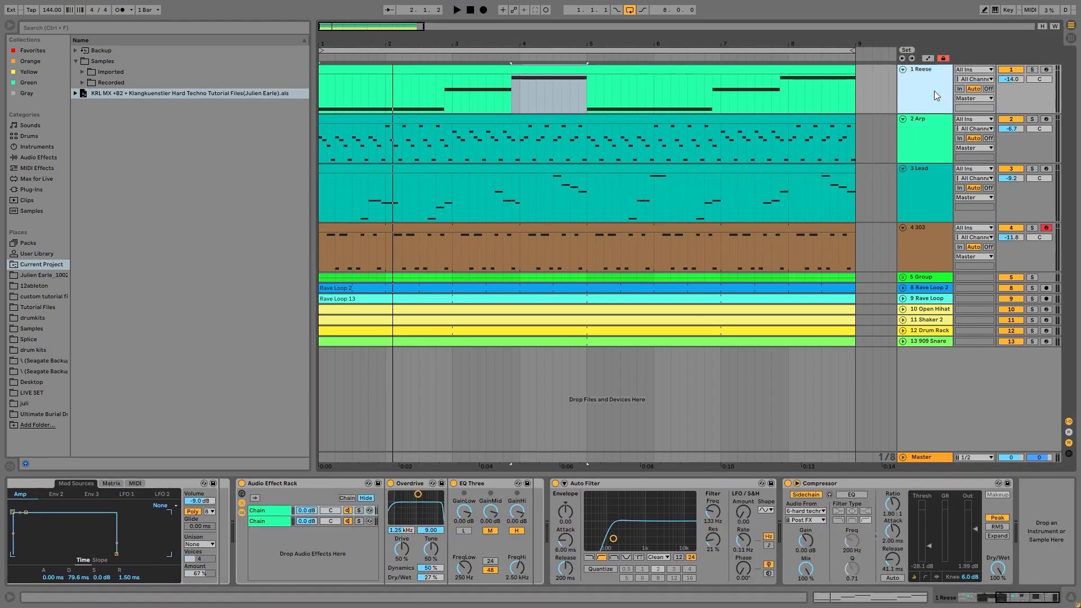
left_click_drag(1037, 599, 978, 605)
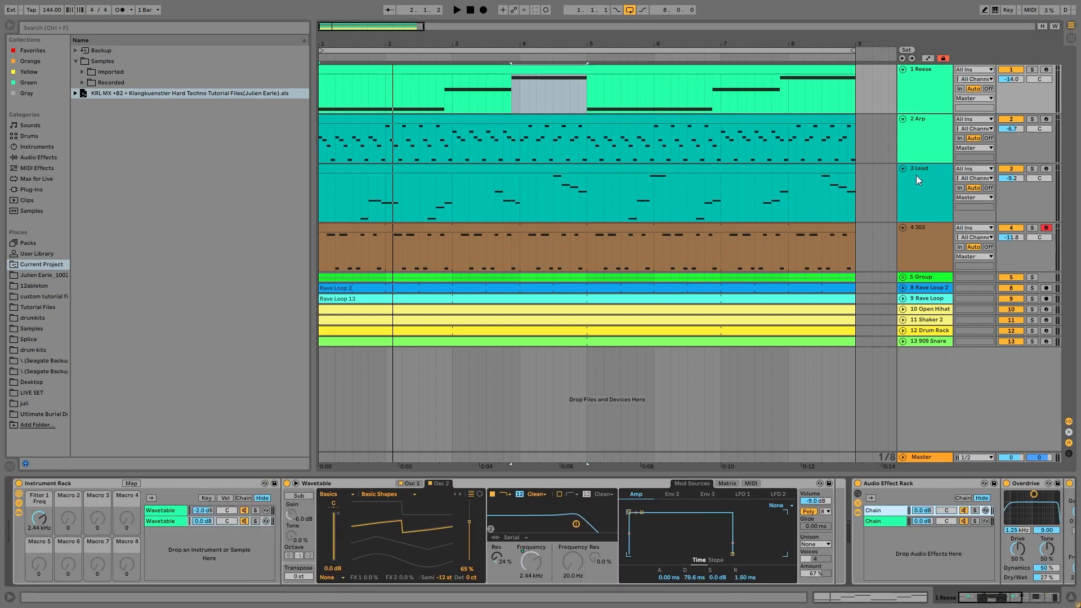
Audition the Arp track in solo and together with the Lead track.
left_click(929, 144)
left_click(1034, 119)
key("space")
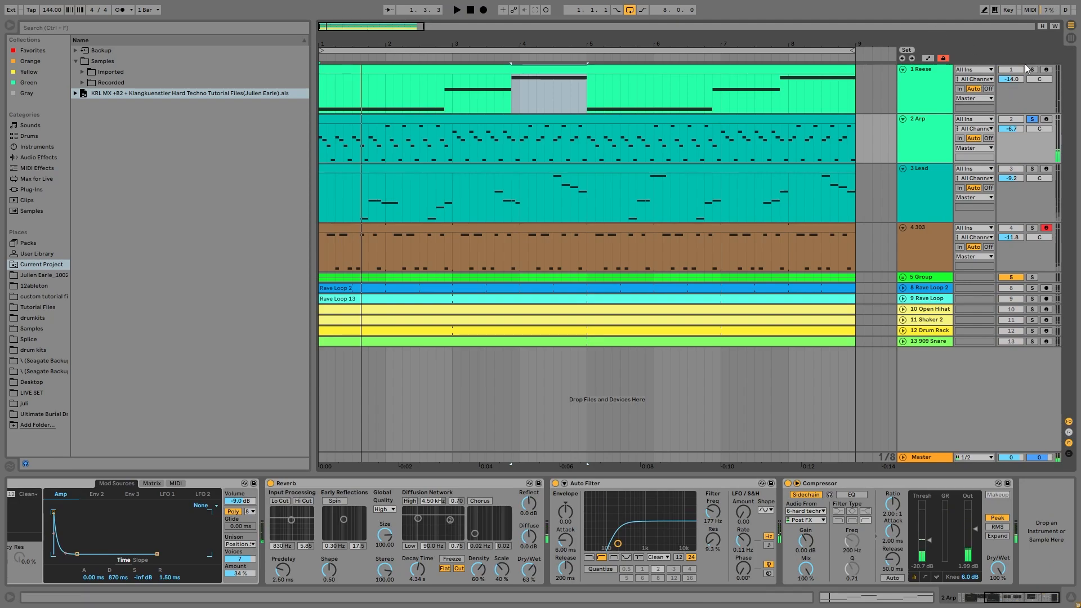
left_click(1033, 168)
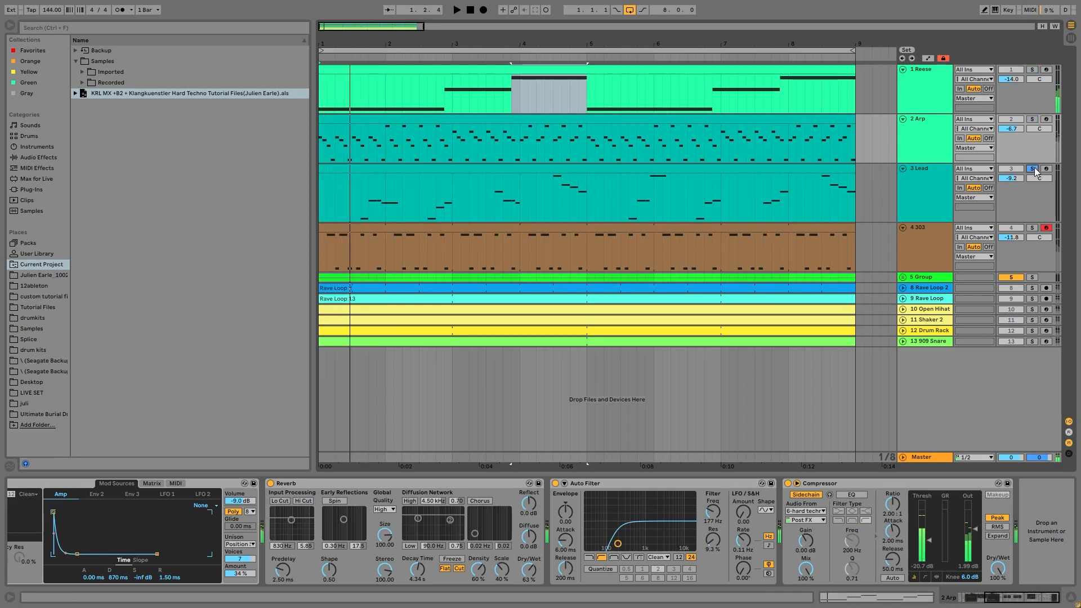
left_click(1032, 119, "ctrl")
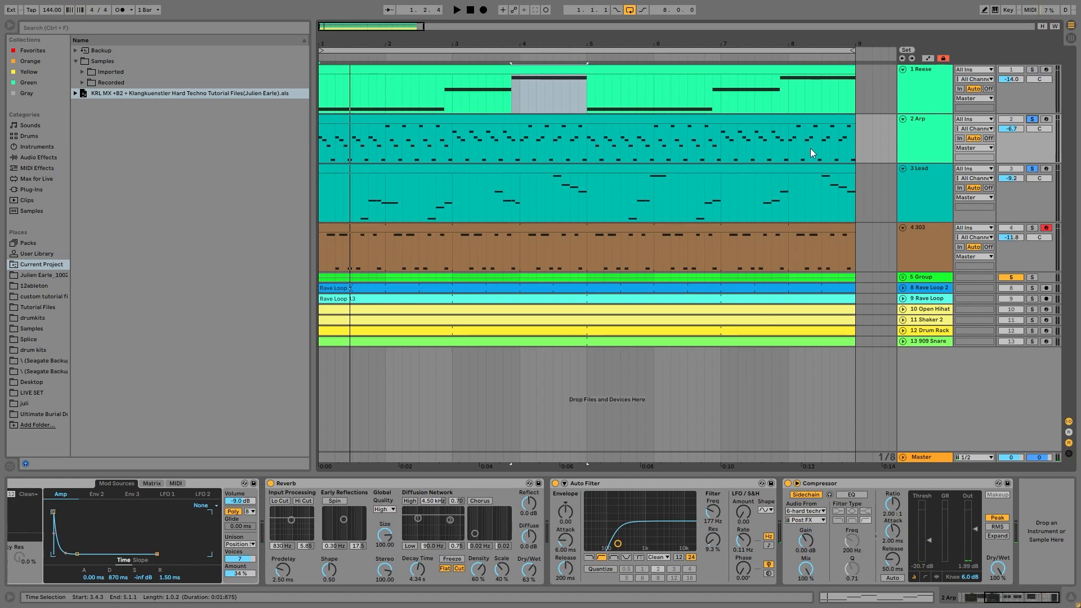
key("space")
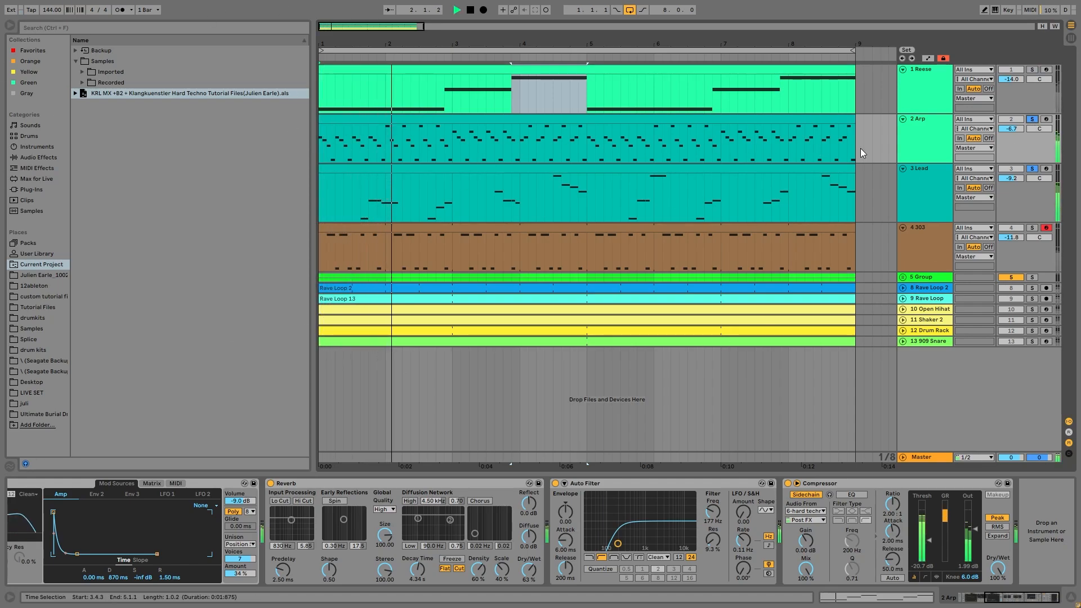
key("space")
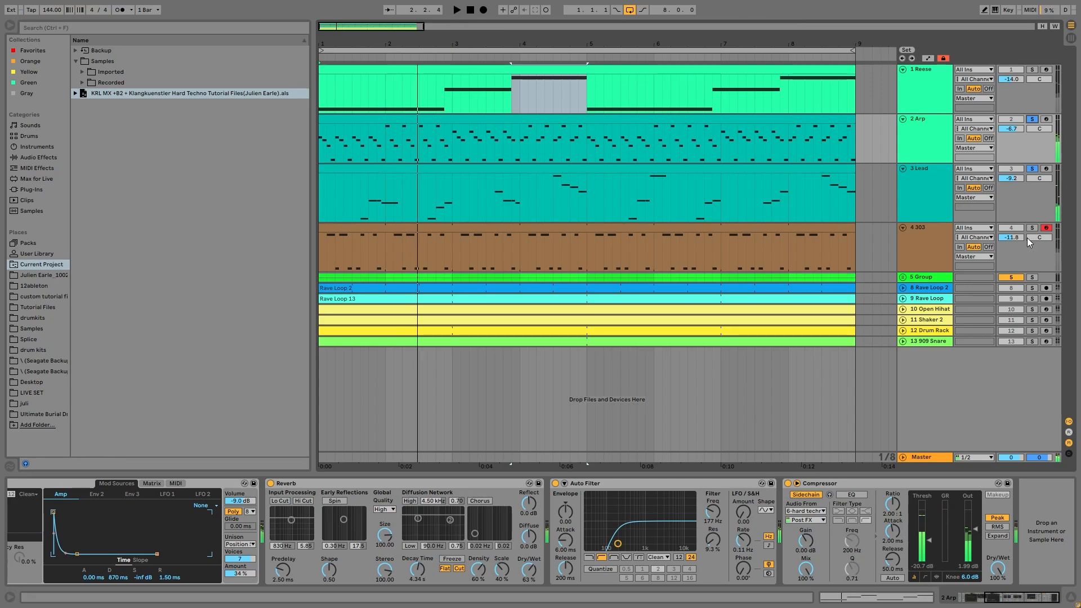
Leave only Arp soloed, open its MIDI clip and select the row of C3 notes except the first.
left_click(1032, 171)
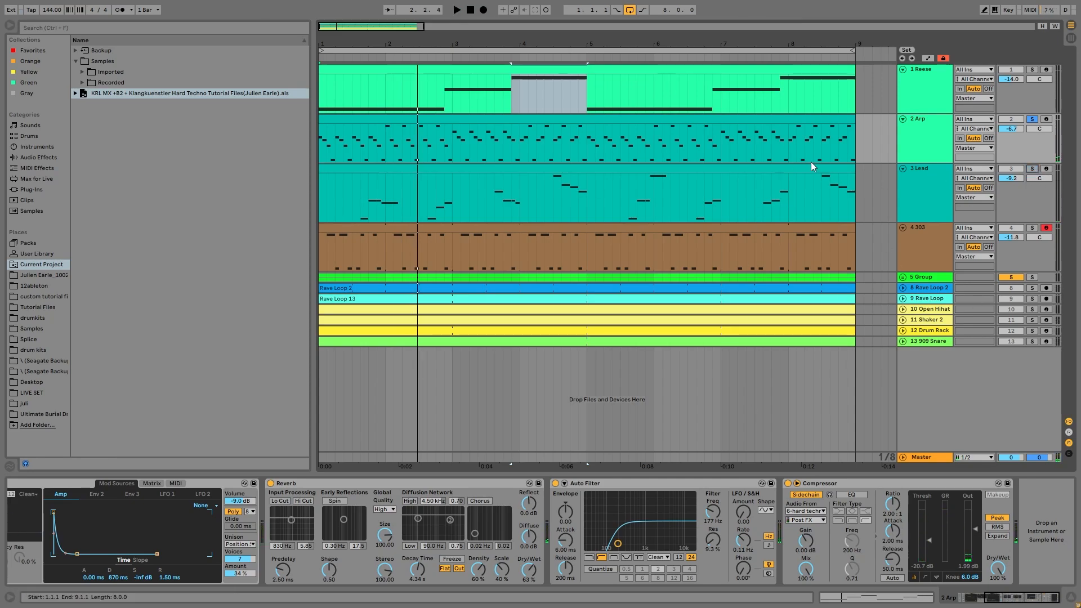
double_click(581, 118)
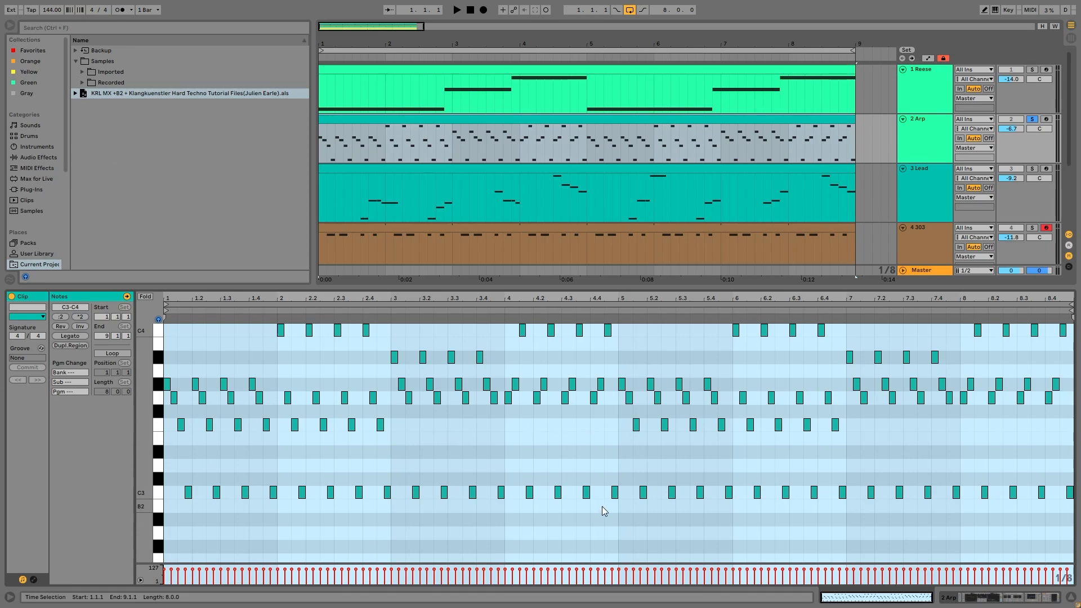
left_click_drag(178, 480, 1074, 597)
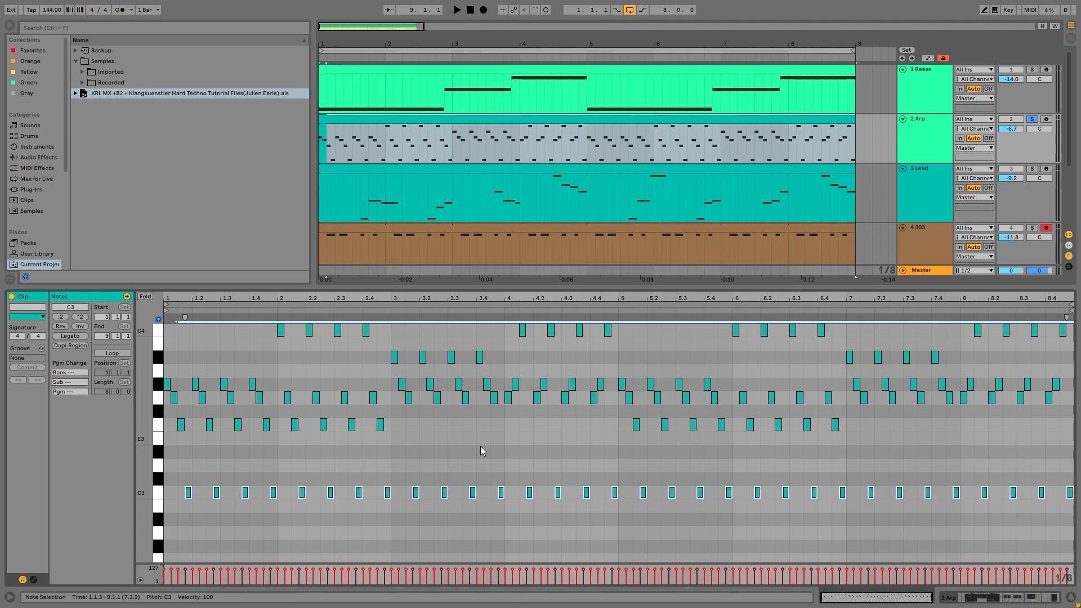
left_click(188, 492, "shift")
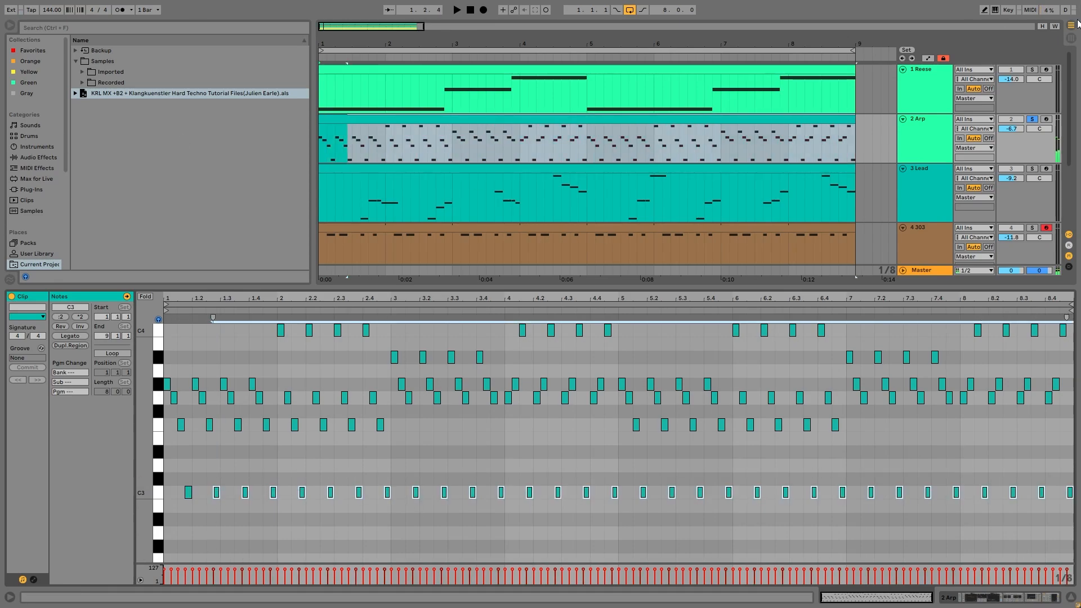
Solo Reese alongside Arp for playback and transpose all notes of the Arp clip up to D3–D4.
left_click(1034, 70)
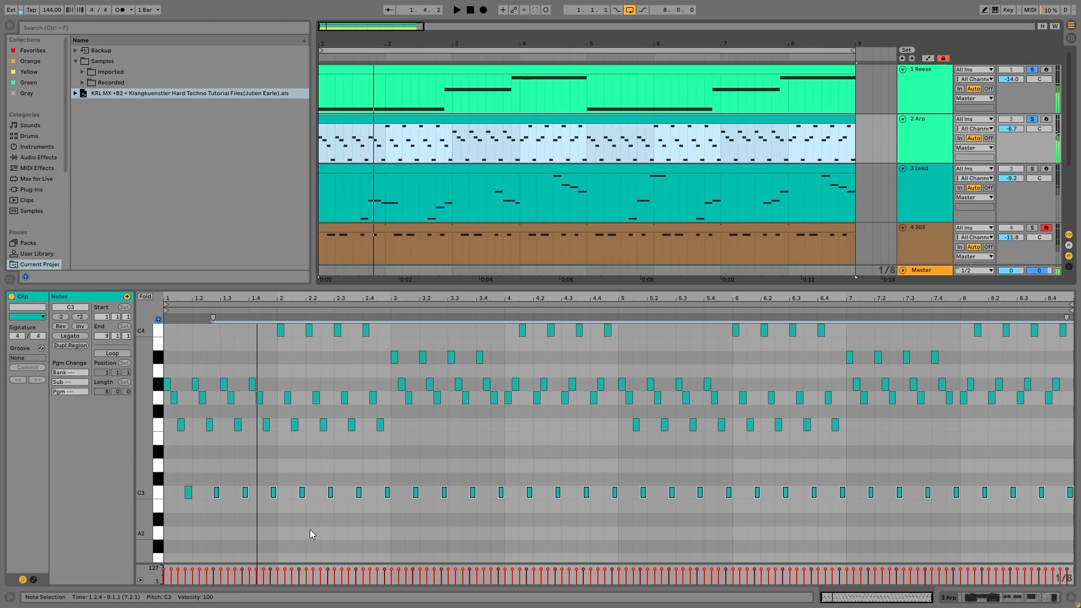
key("space")
key("ctrl+a")
key("Up")
key("Up")
key("Up")
key("Up")
key("Up")
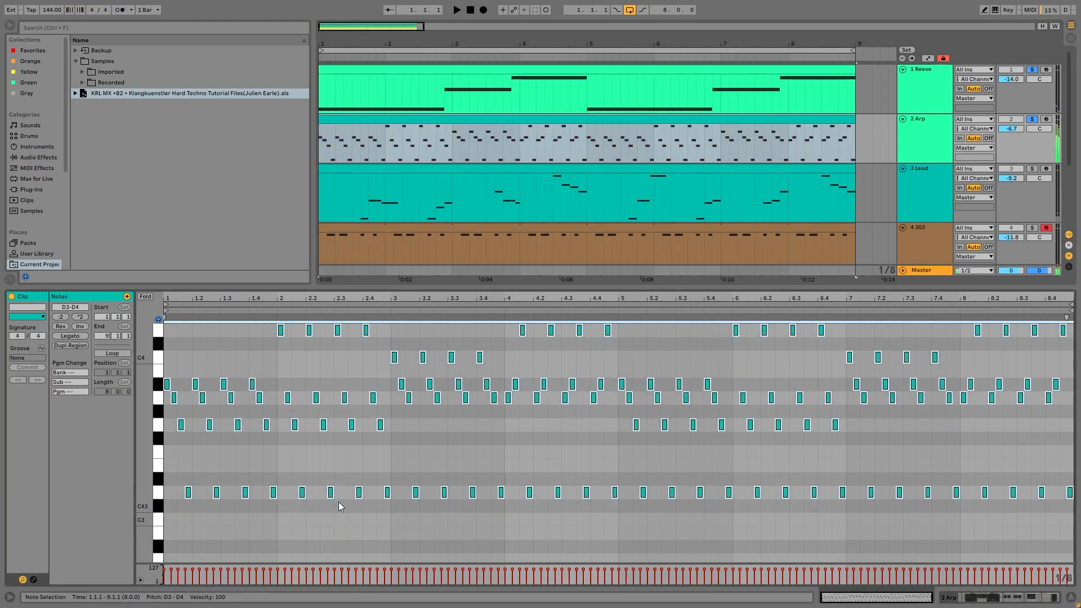
Transpose all selected notes of the Arp clip down five semitones to C3–C4 and audition it together with Reese.
key("space")
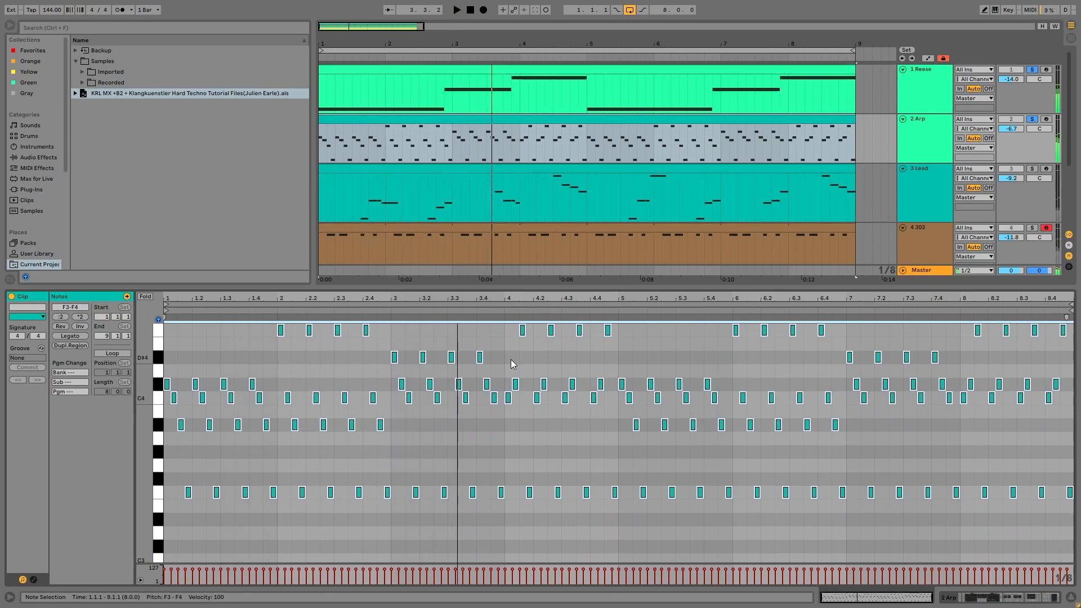
key("Down")
key("Down")
key("Down")
key("Down")
key("Down")
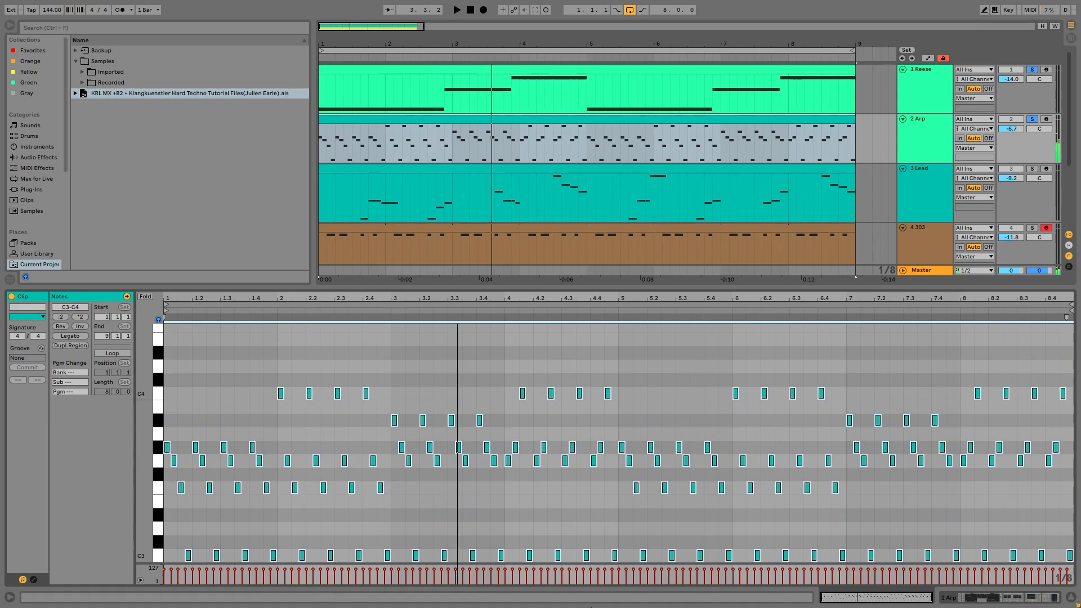
key("space")
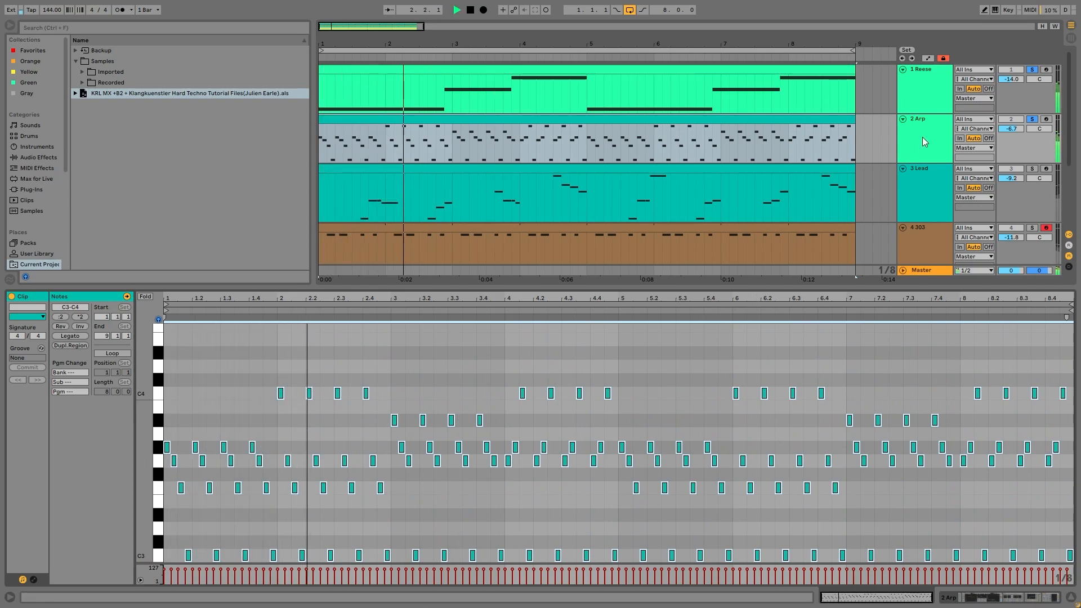
key("space")
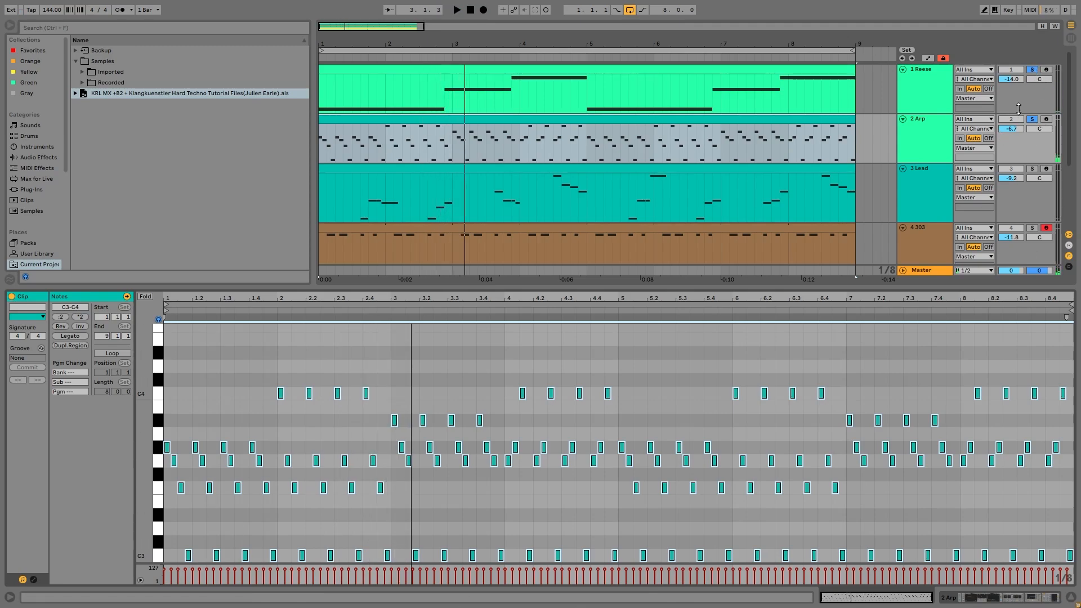
Examine the pitches used in the Arp clip by selecting the C3, F3, G3, G#3, A#3 and C4 note rows in turn.
scroll(626, 407, "down", 2)
scroll(626, 407, "down", 5)
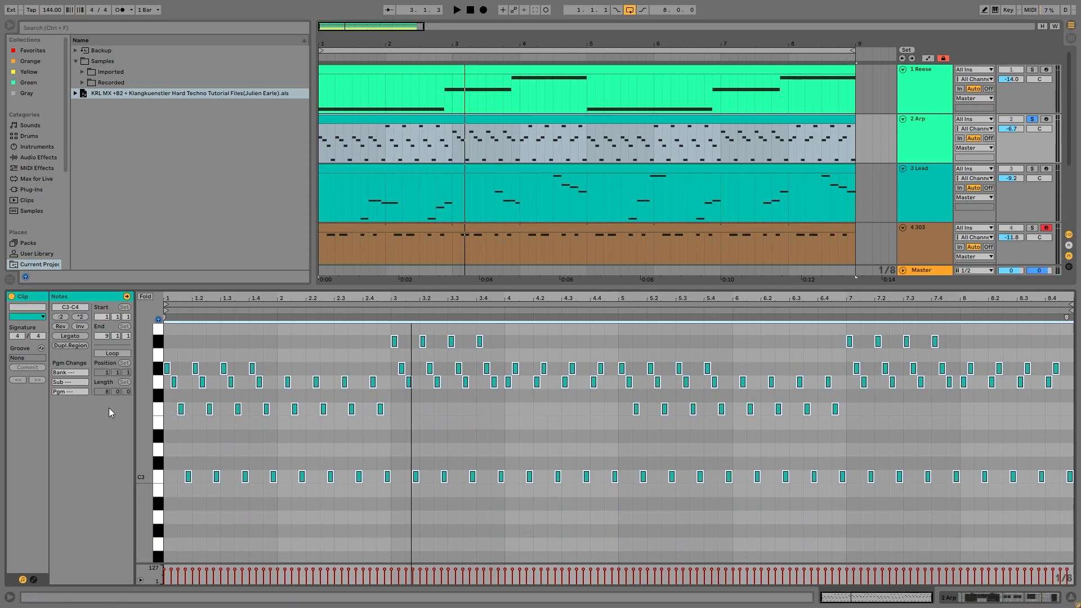
left_click_drag(143, 429, 135, 432)
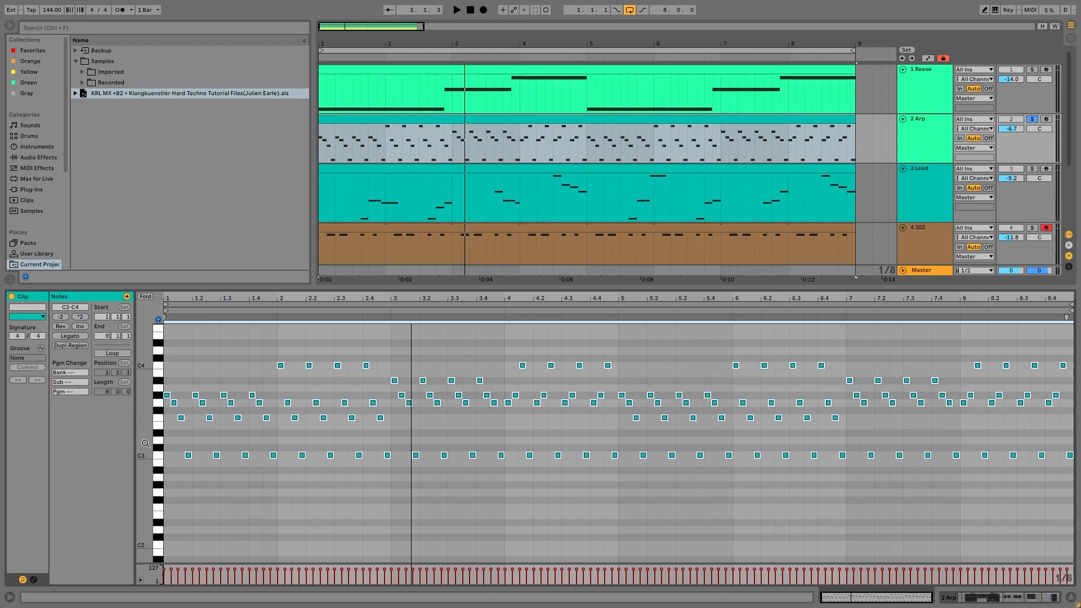
left_click_drag(181, 441, 1073, 561)
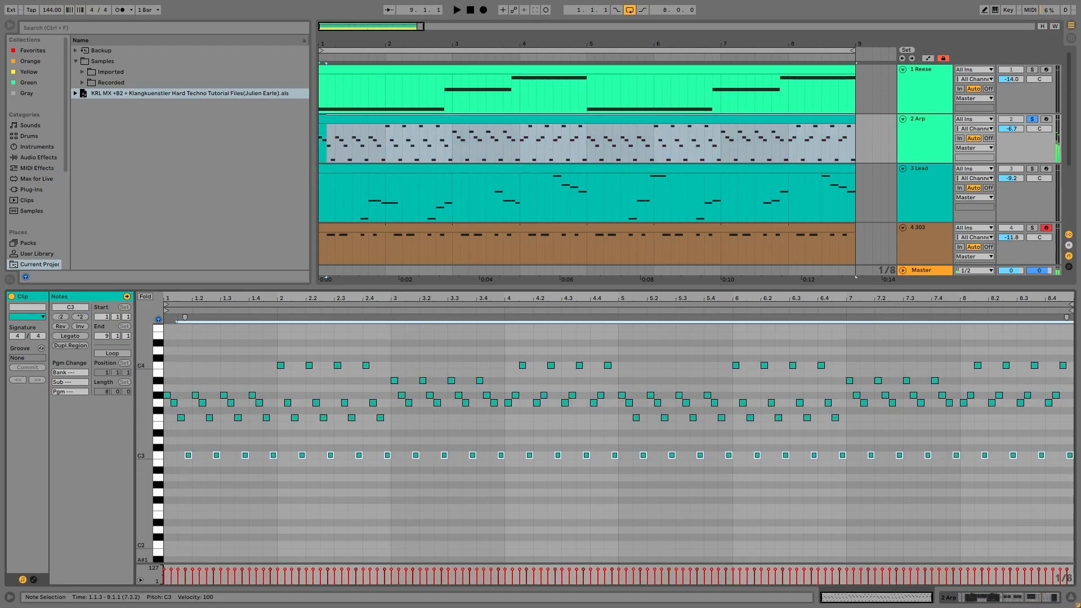
left_click(158, 417)
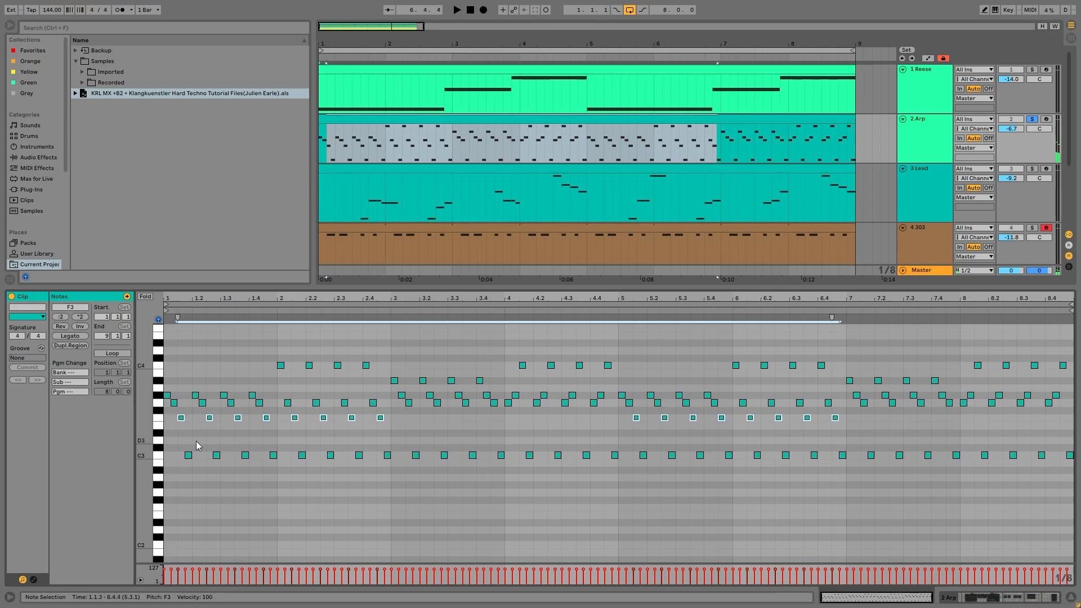
left_click(149, 403)
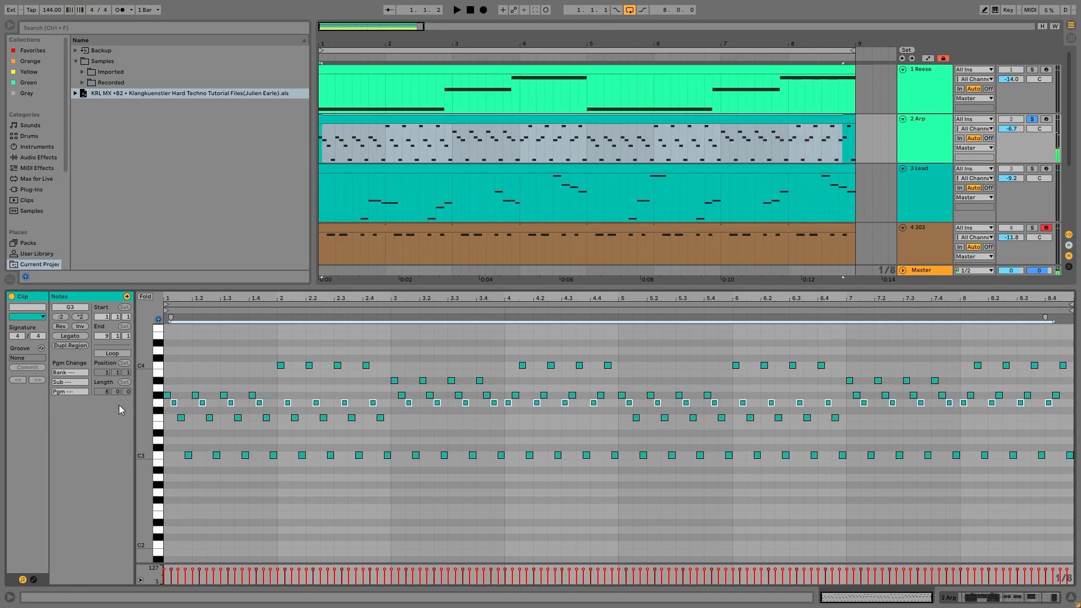
left_click(160, 398)
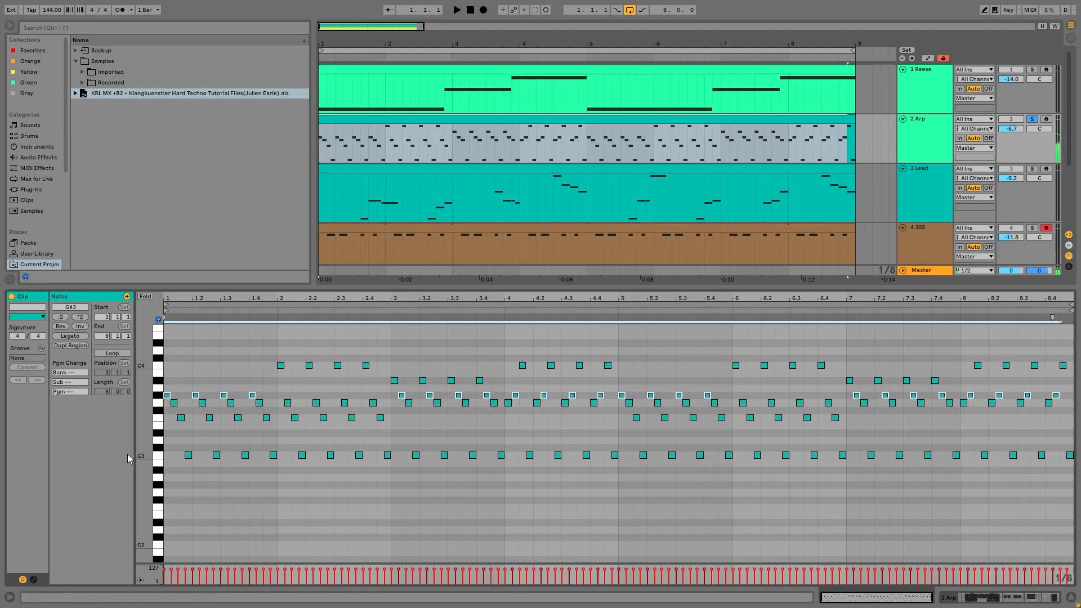
left_click(162, 384)
left_click(160, 366)
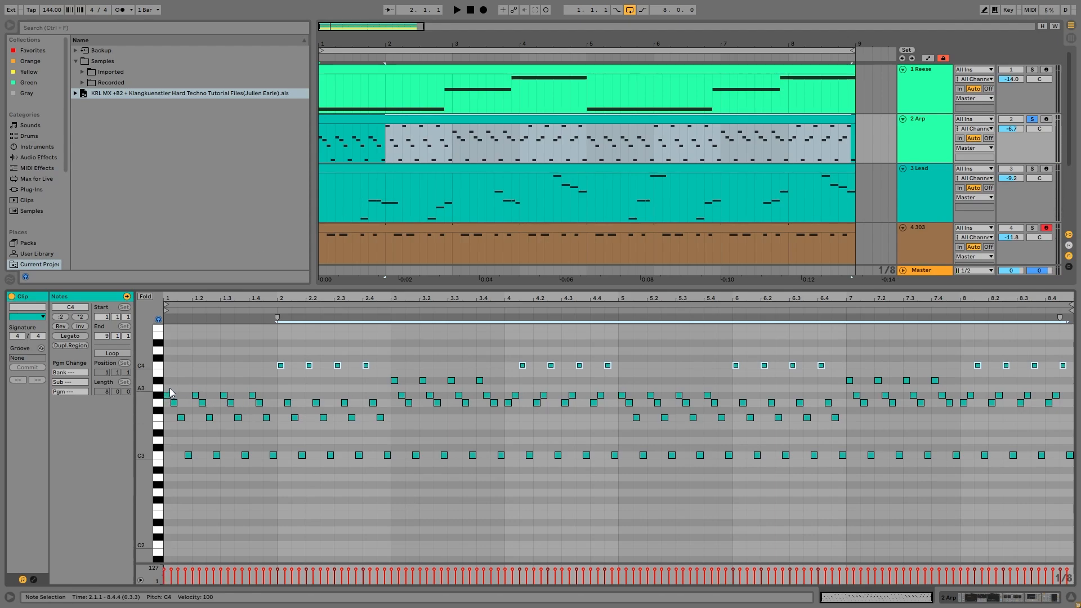
Examine the Arp pattern over its first three bars, selecting the opening notes, bar 2's C4 notes and single notes around the start of bar 3.
left_click_drag(170, 388, 319, 476)
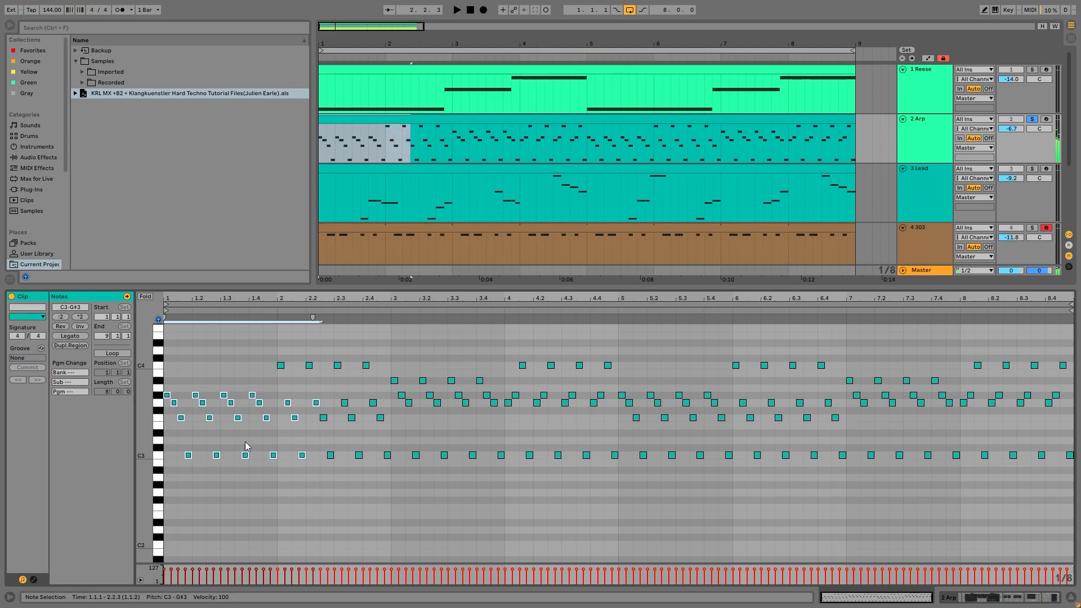
left_click_drag(389, 351, 31, 593)
left_click_drag(274, 366, 411, 368)
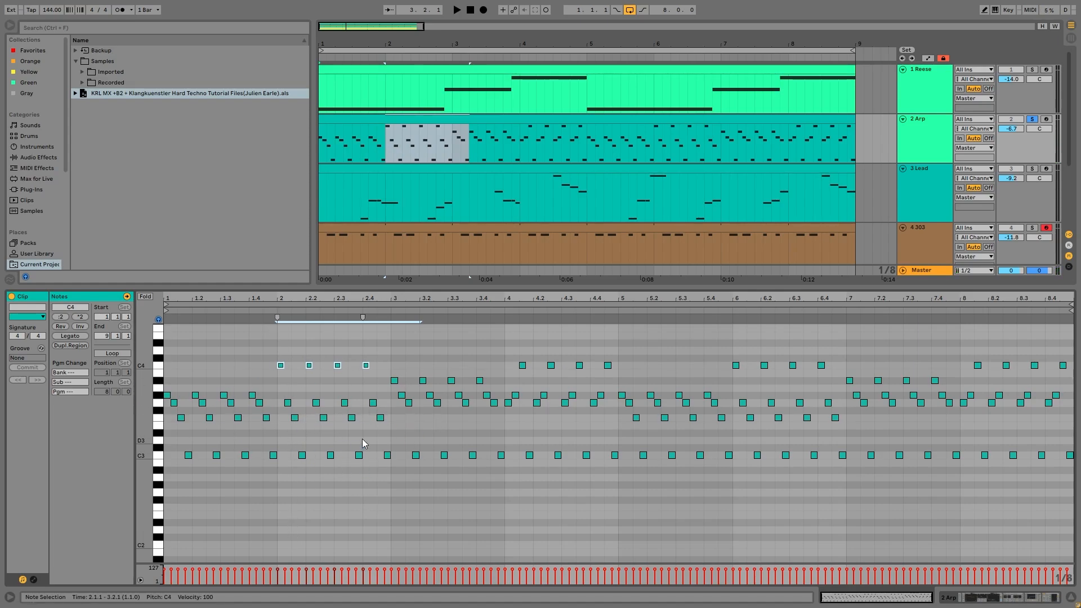
left_click(394, 382)
left_click(401, 395)
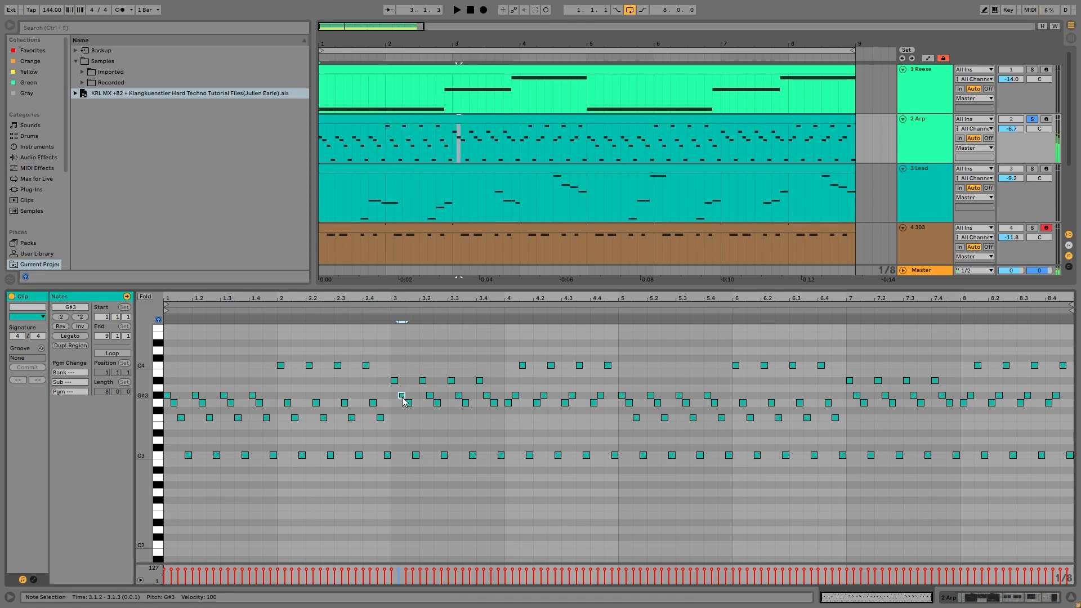
left_click(408, 403)
left_click(372, 402)
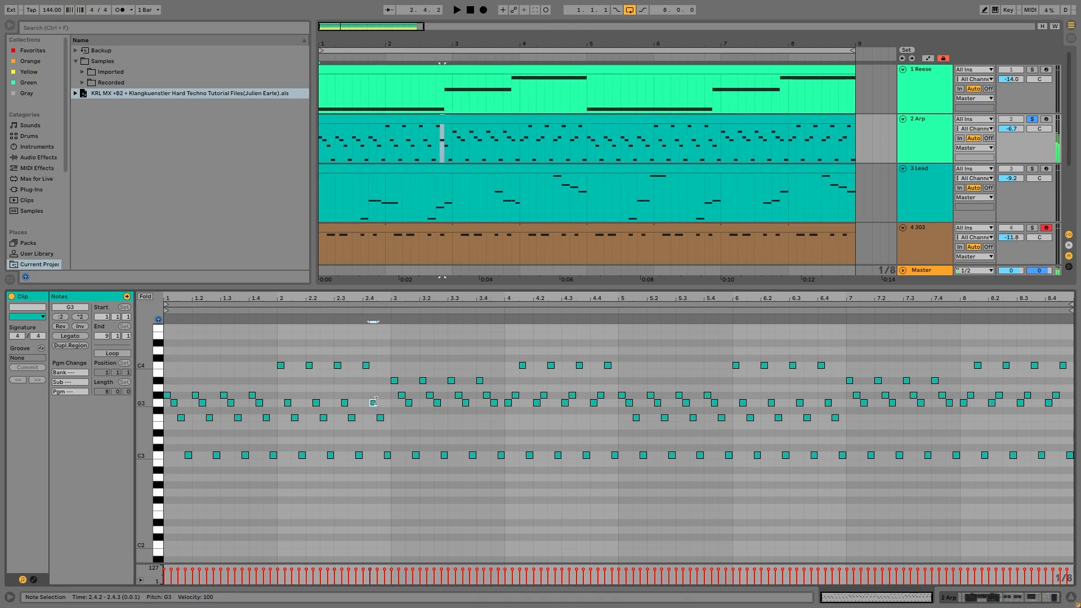
left_click(380, 418)
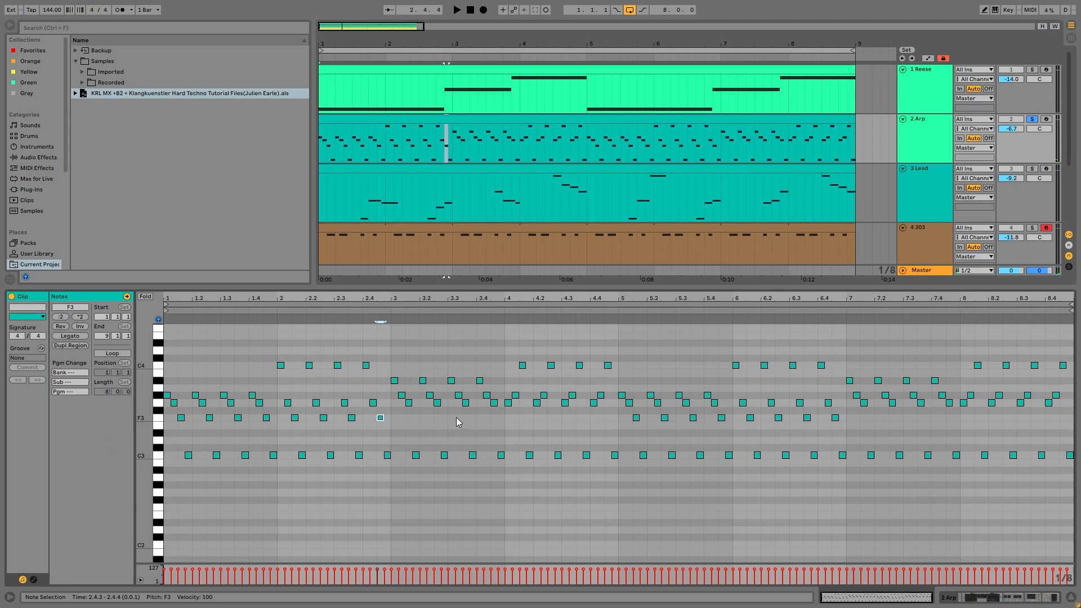
Play back the soloed Arp clip and select all of its notes in bar 4.
key("space")
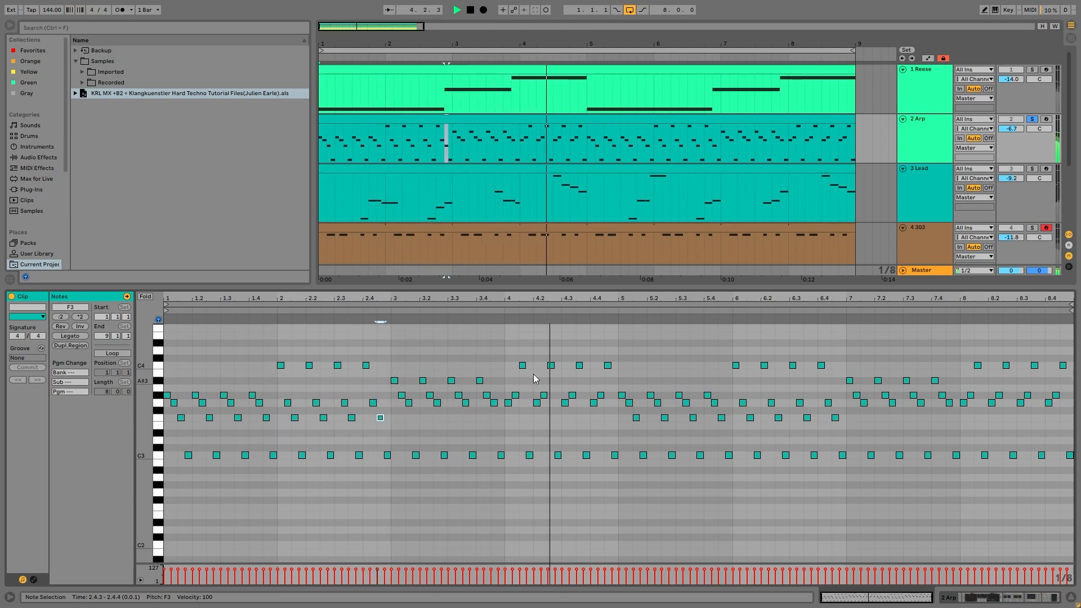
key("space")
left_click_drag(510, 465, 614, 327)
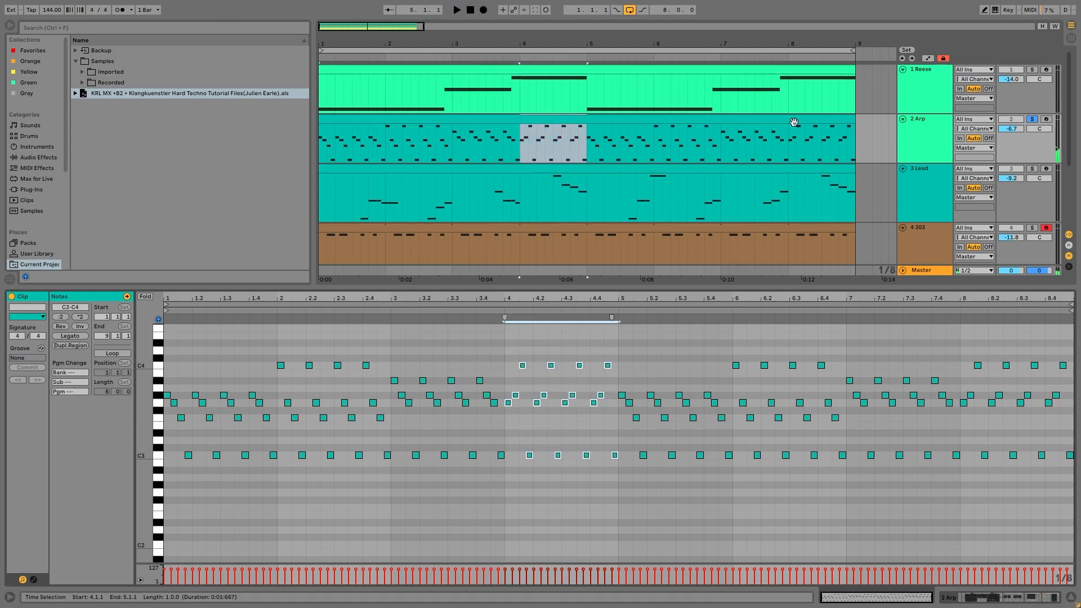
Show the Arp track's device chain from its start and inspect Wavetable's oscillators and modulation matrix during playback.
left_click(929, 117)
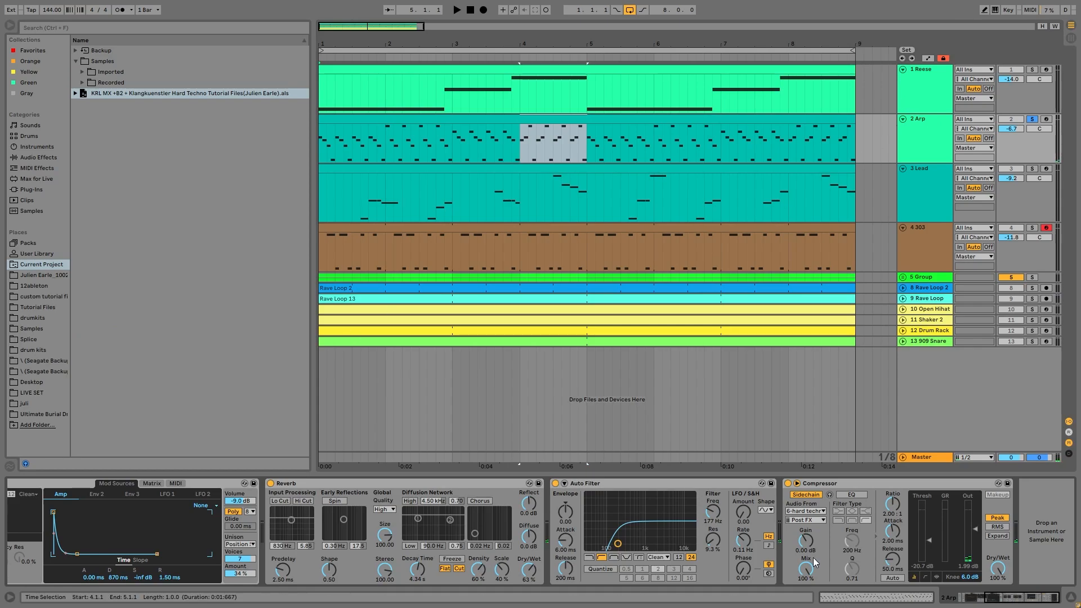
left_click_drag(995, 598, 892, 605)
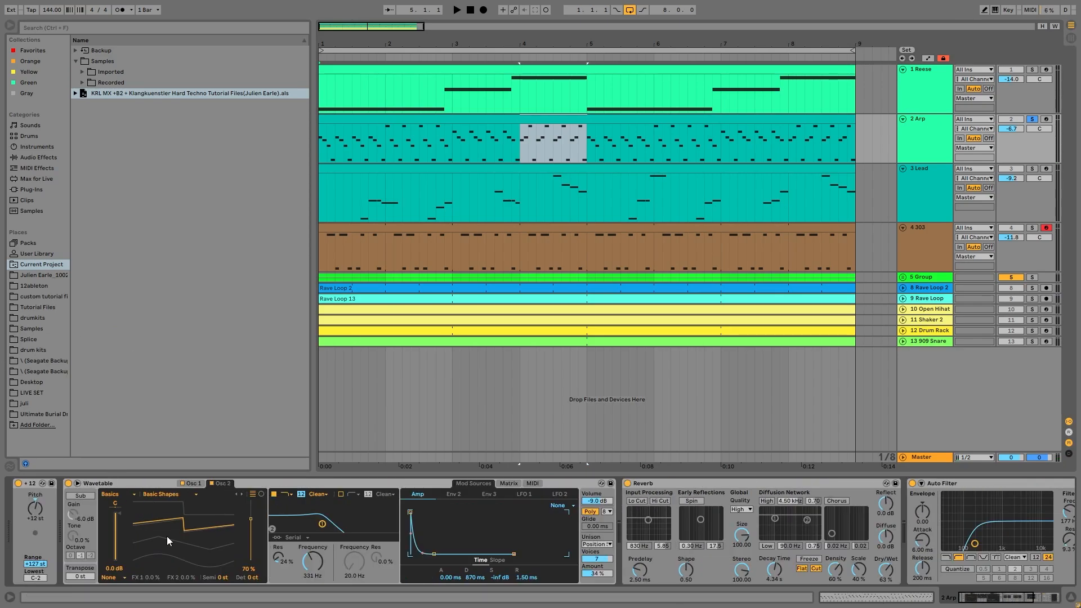
left_click(193, 482)
left_click(508, 484)
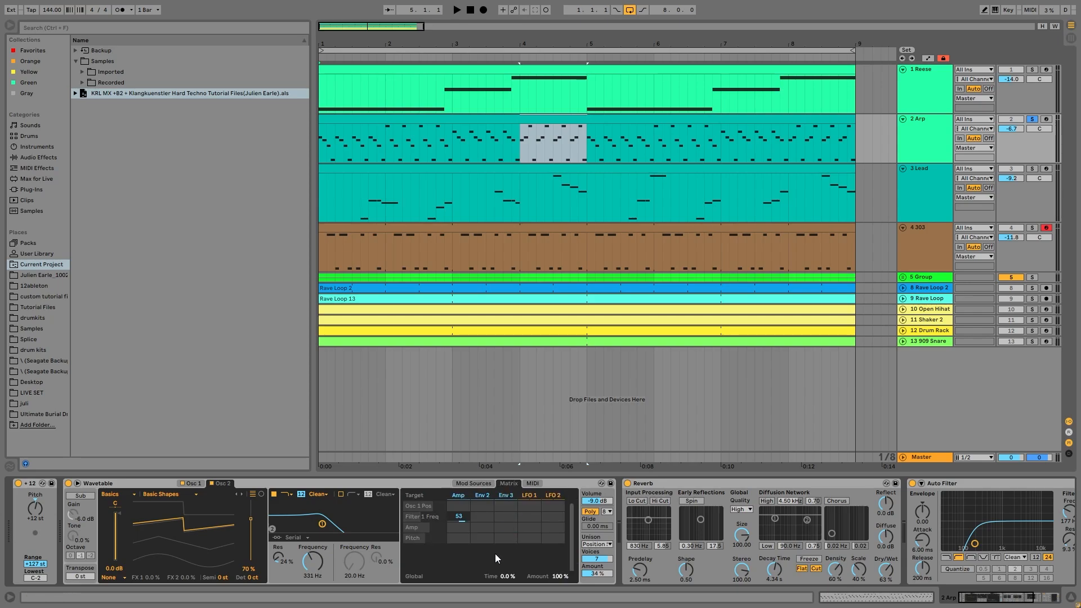
key("space")
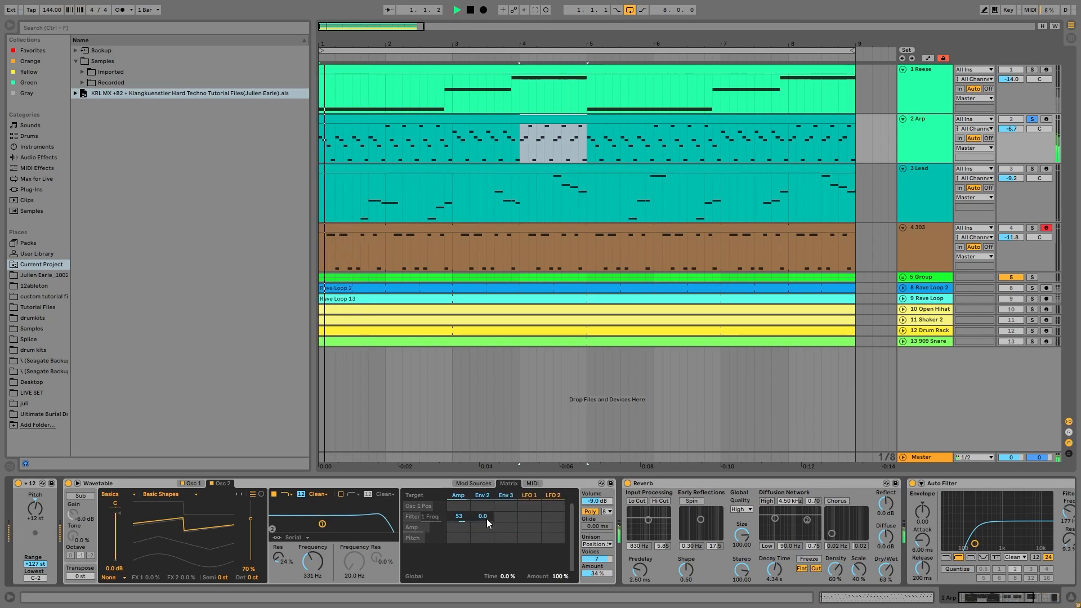
Compare Wavetable's Amp and Env 2 envelopes, and review the Arp chain's Reverb, Auto Filter and Compressor.
left_click(459, 496)
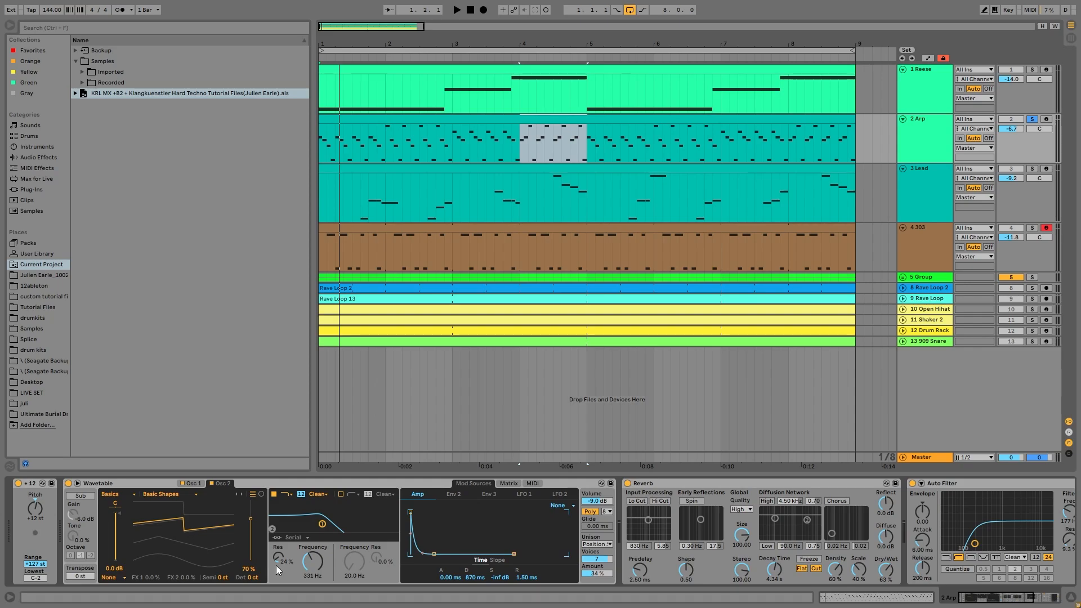
left_click(453, 493)
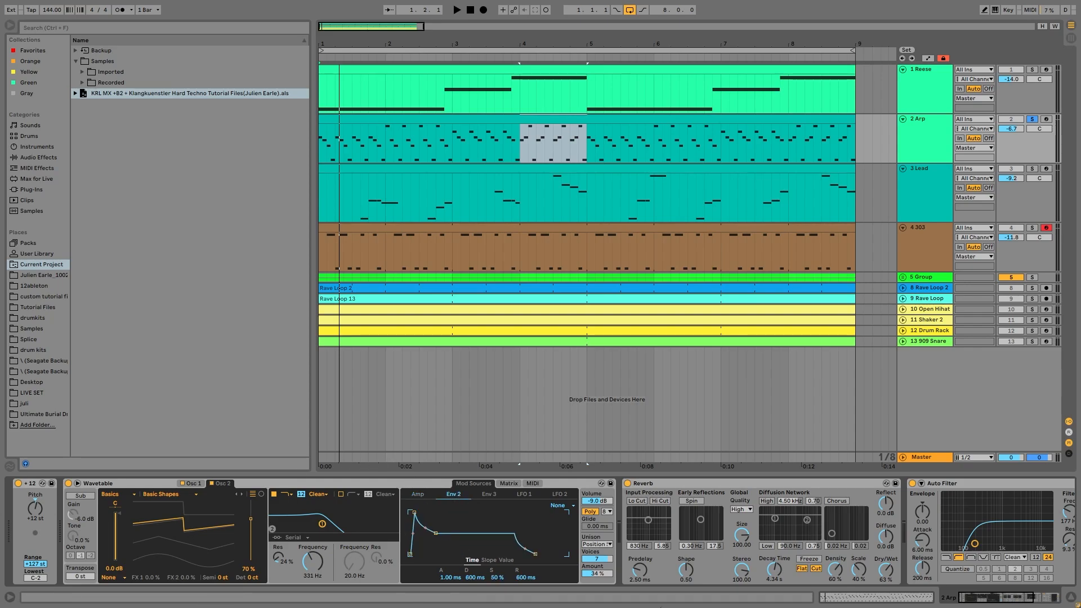
left_click(414, 495)
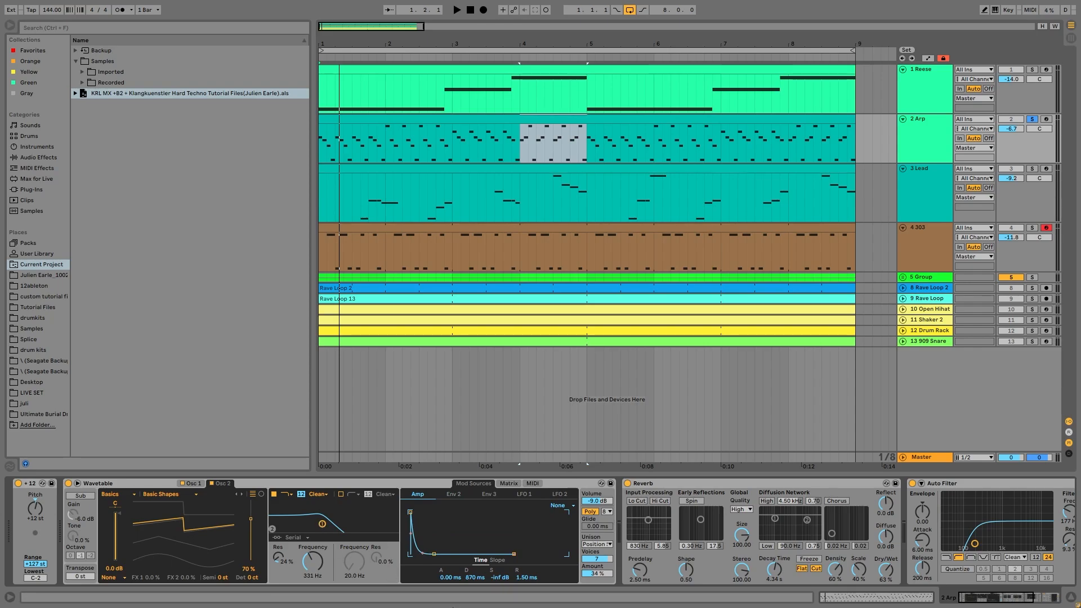
scroll(592, 546, "right", 3)
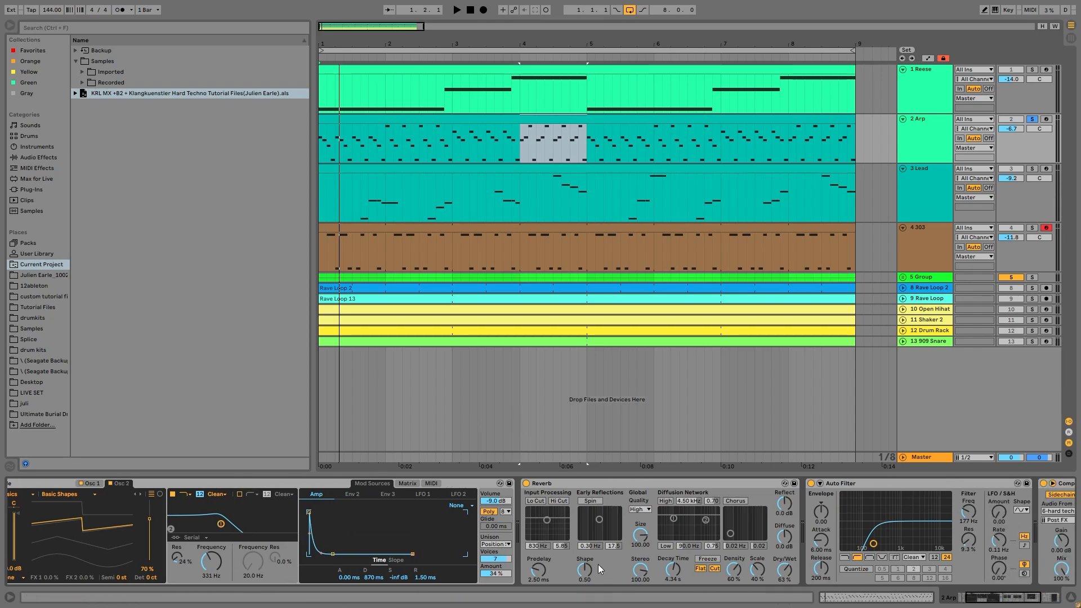
scroll(598, 564, "right", 7)
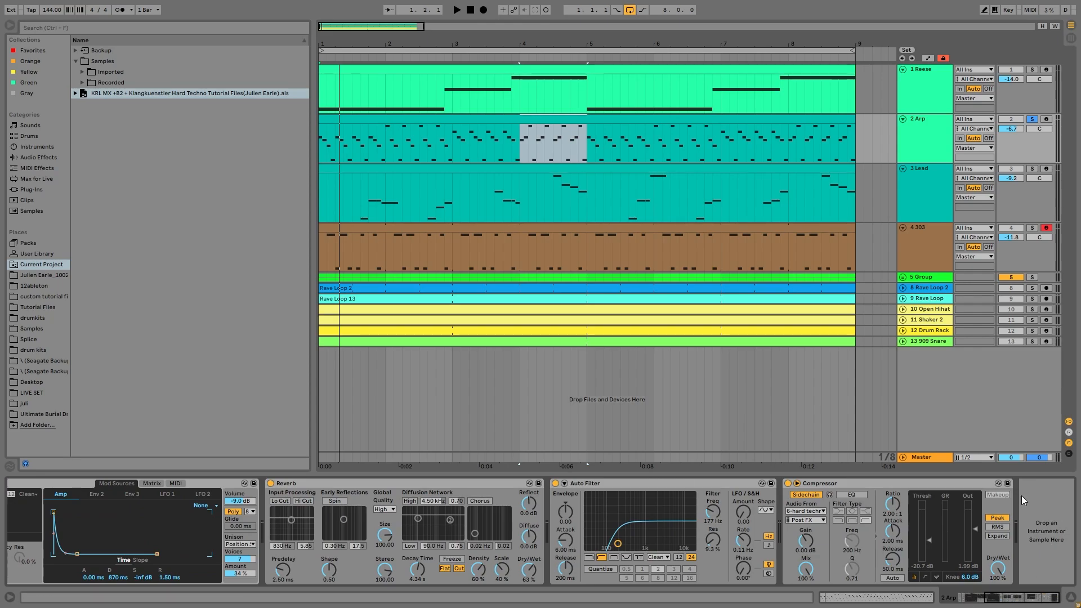
Solo the Lead track for playback and open its MIDI clip.
left_click(1032, 169)
left_click(944, 207)
key("space")
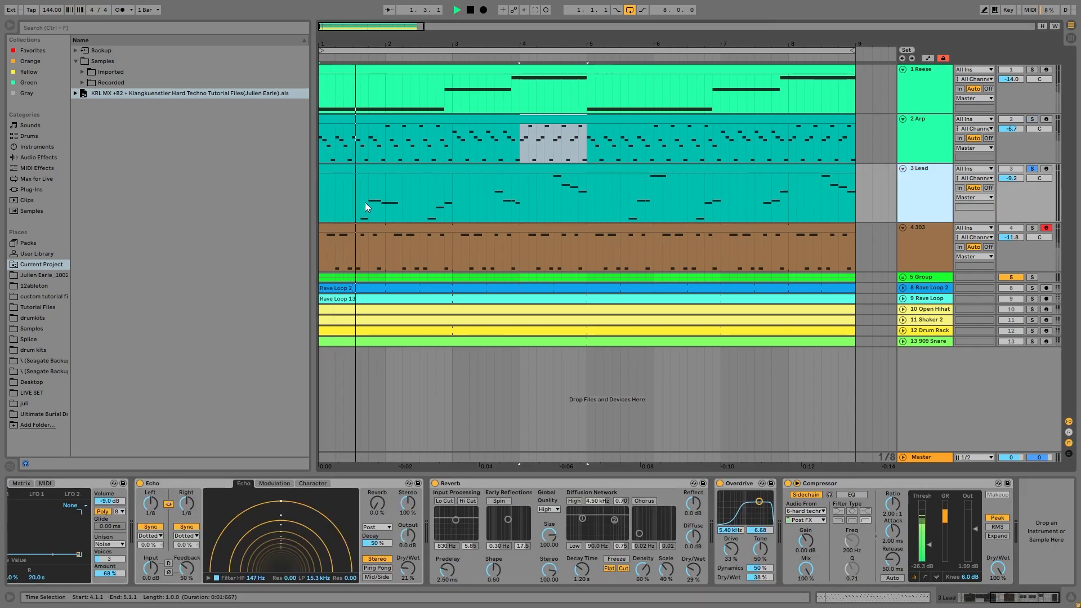
double_click(384, 175)
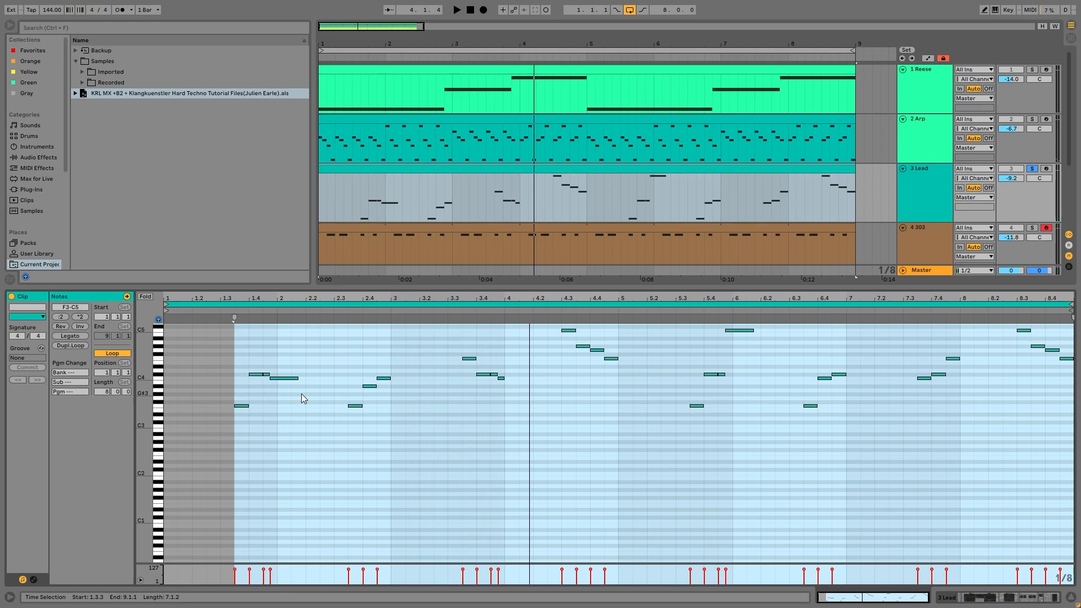
Examine the Lead melody by selecting its phrases in bars 1 to 3 and single C4 and C#4 notes.
left_click_drag(248, 365, 301, 385)
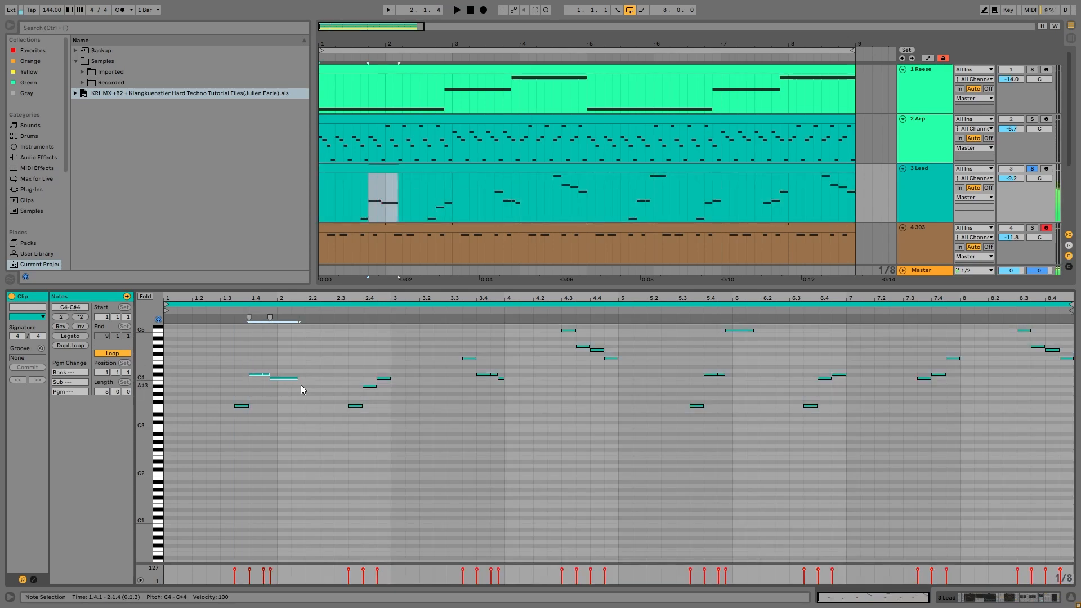
left_click_drag(238, 439, 280, 354)
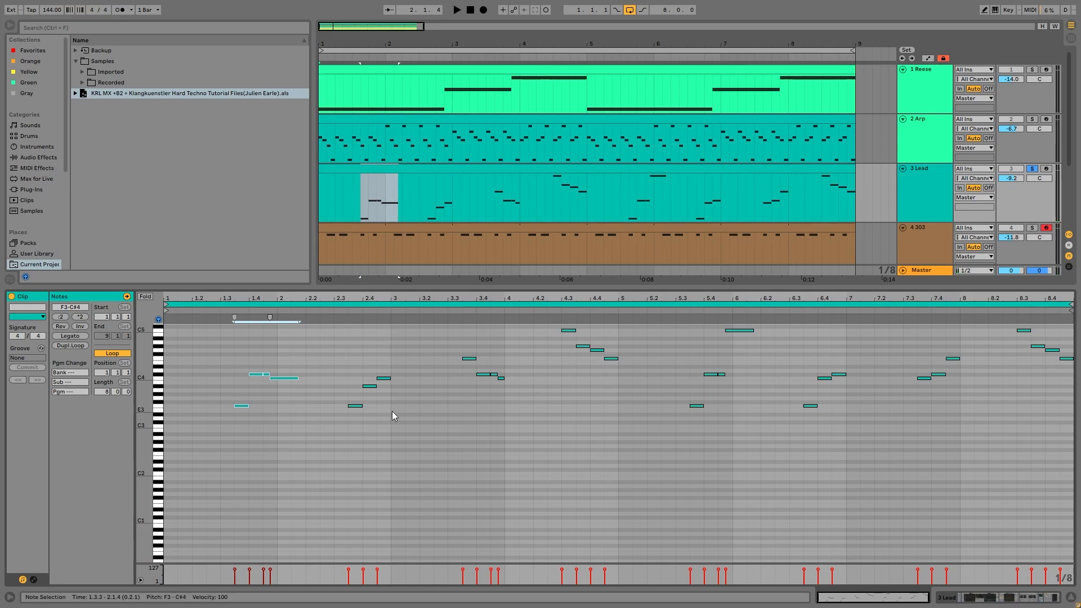
left_click_drag(352, 426, 382, 349)
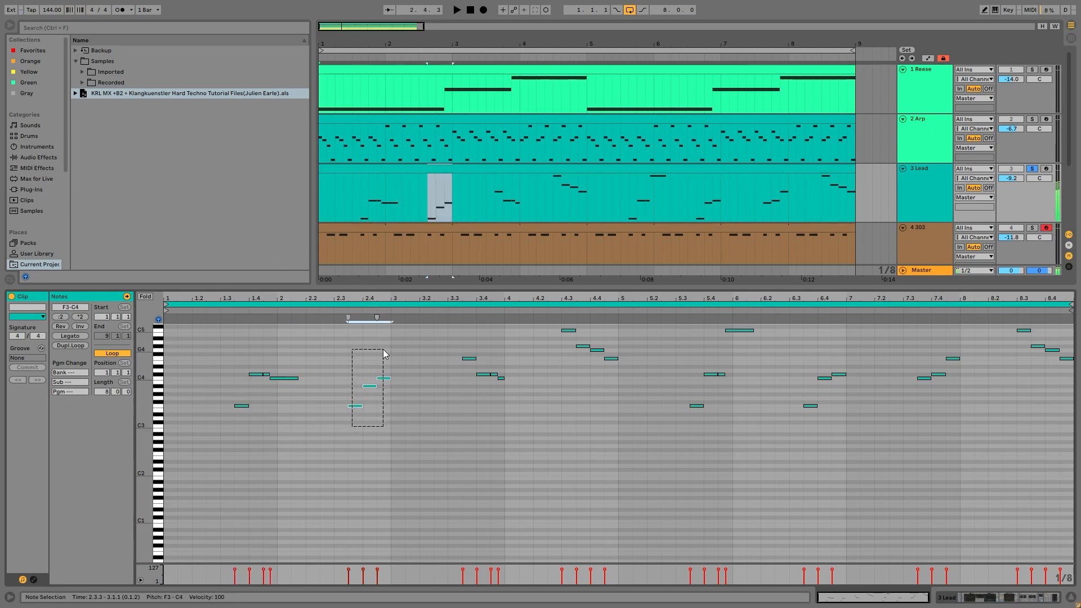
left_click(383, 379)
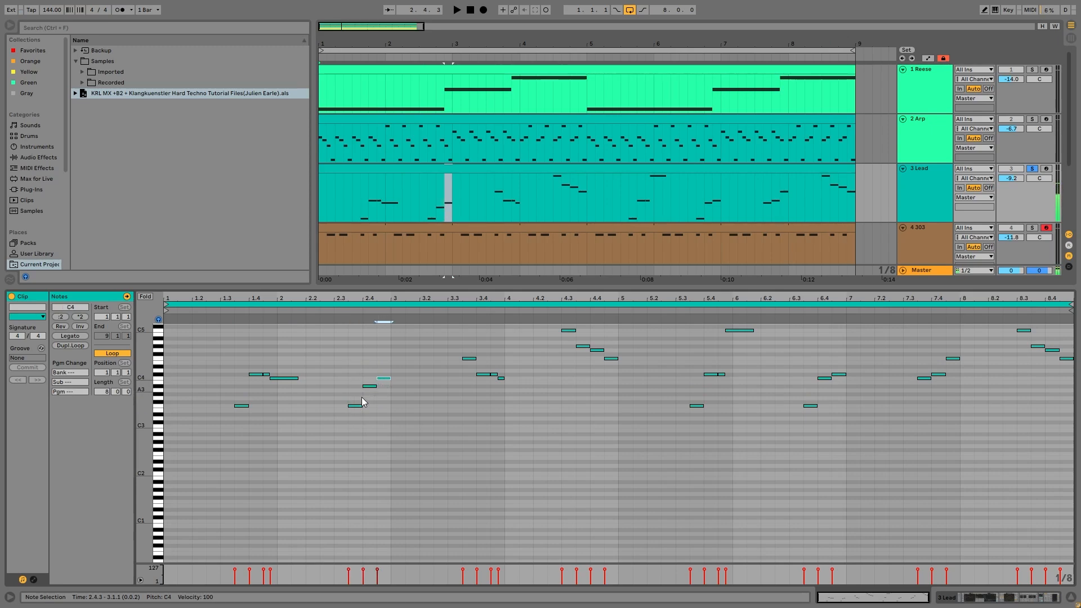
left_click(254, 373)
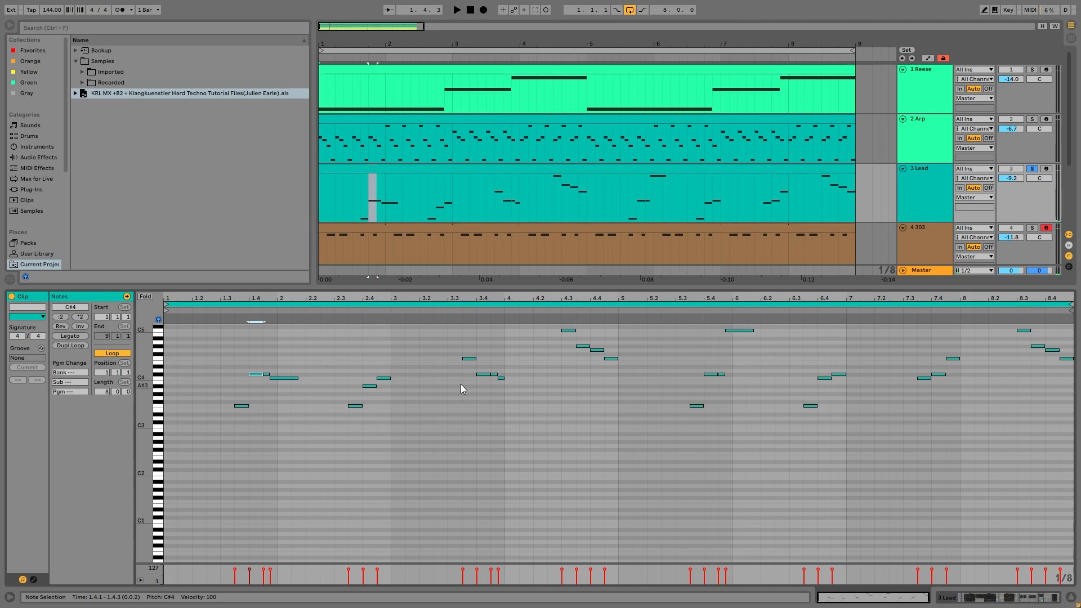
left_click_drag(452, 343, 506, 391)
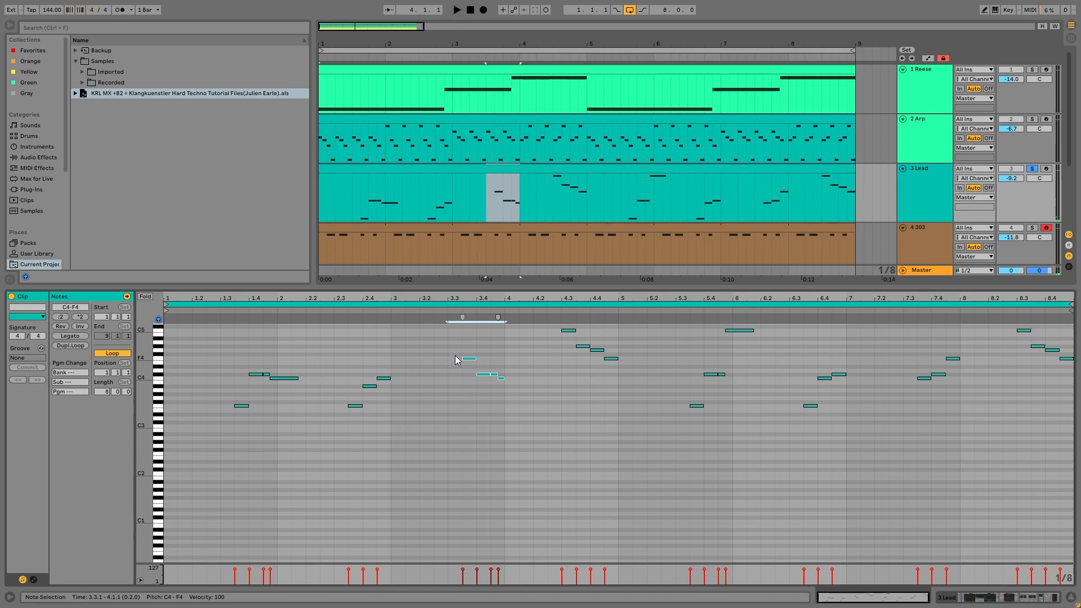
Examine the Lead melody by selecting its F3 to C#4 phrase in bar 1, the C4 to F4 phrase in bar 3 and the single F4 note.
left_click_drag(236, 426, 273, 365)
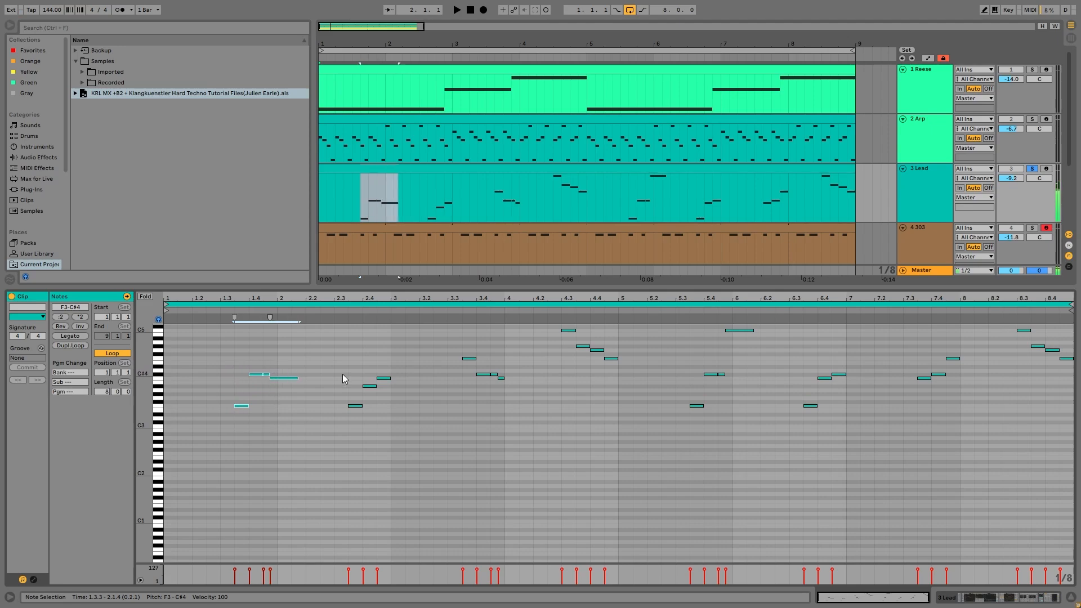
left_click_drag(464, 339, 506, 393)
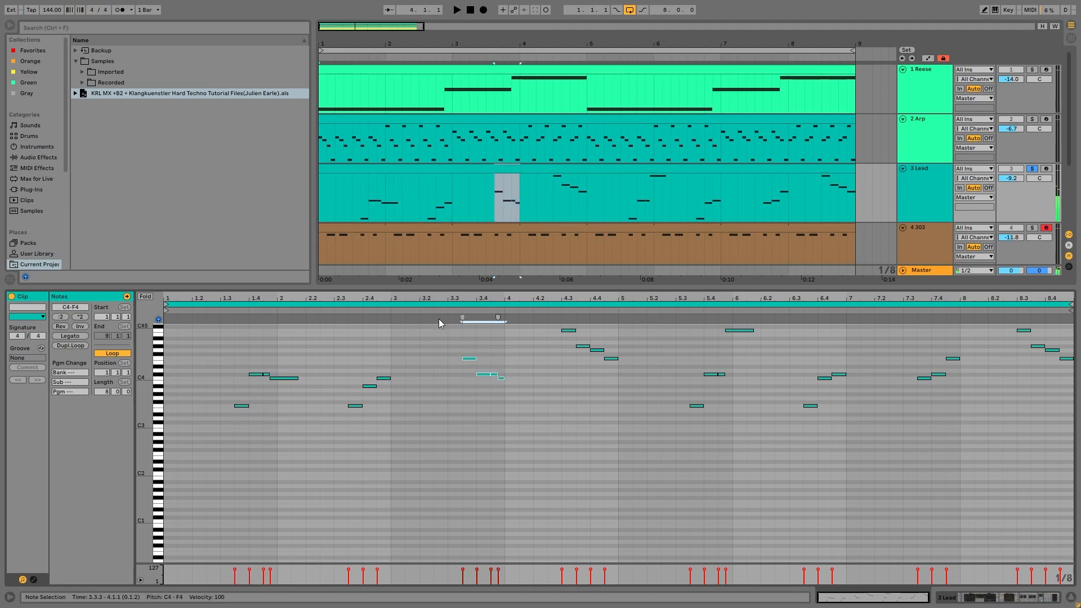
left_click_drag(479, 345, 465, 370)
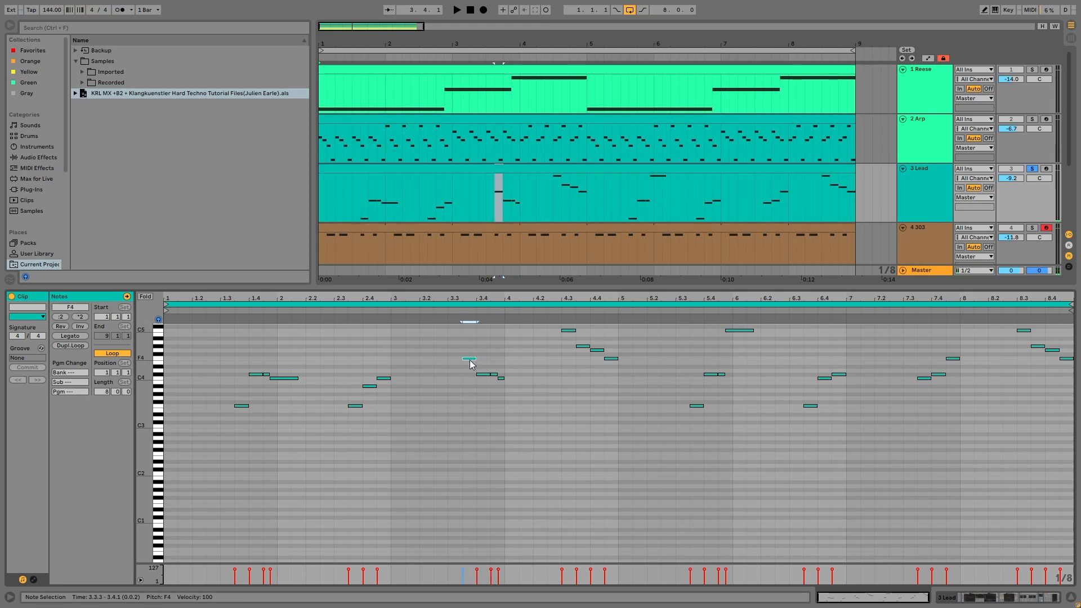
left_click(471, 361)
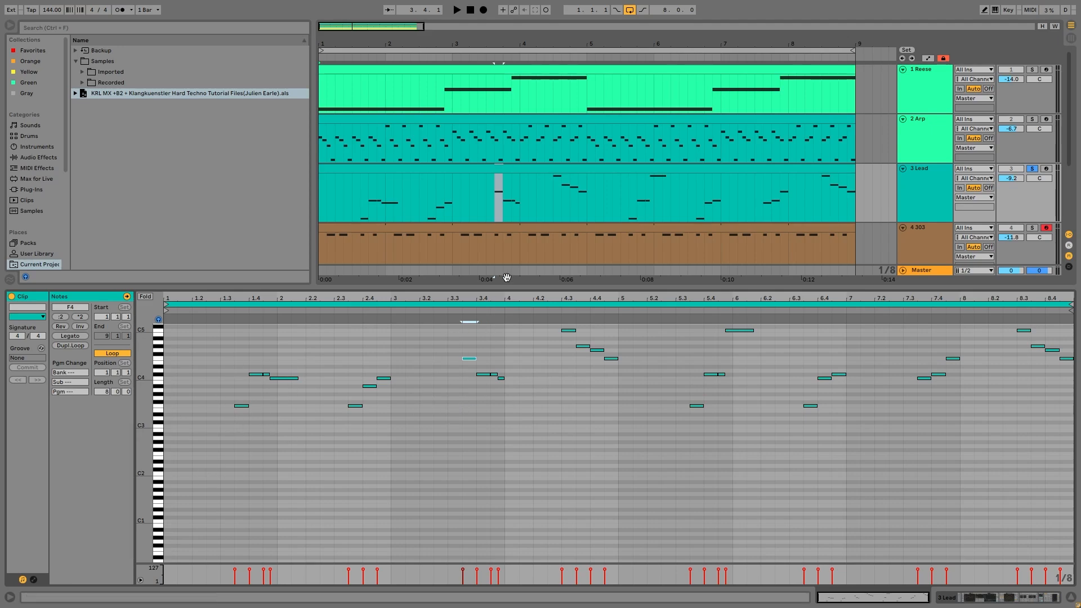
Show the Lead track's device chain from its start, compare Wavetable's Osc 1 and Osc 2, and inspect its modulation matrix during playback.
left_click(931, 204)
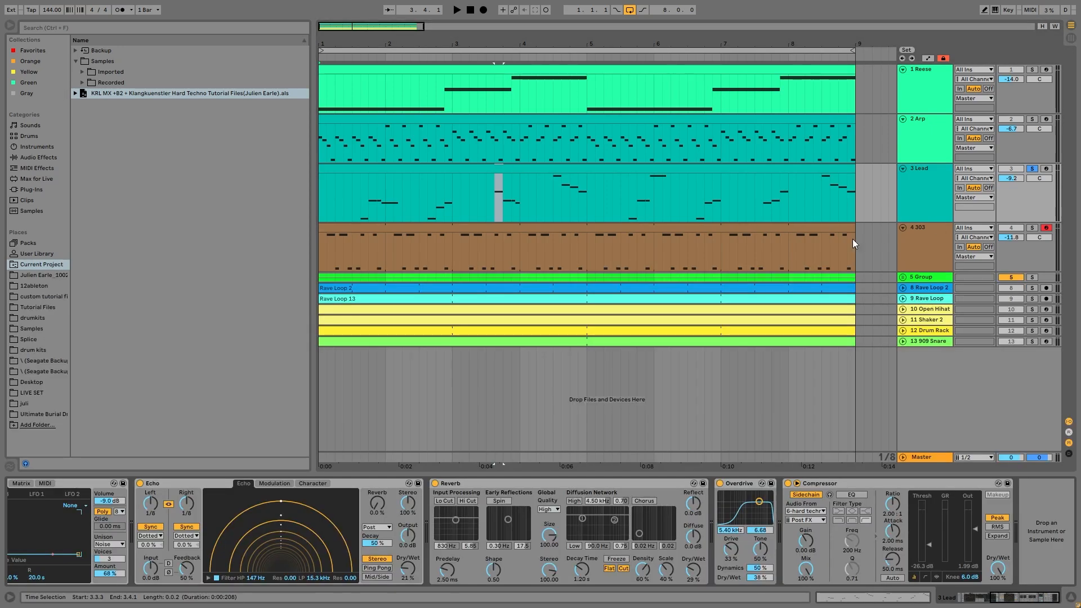
left_click(964, 600)
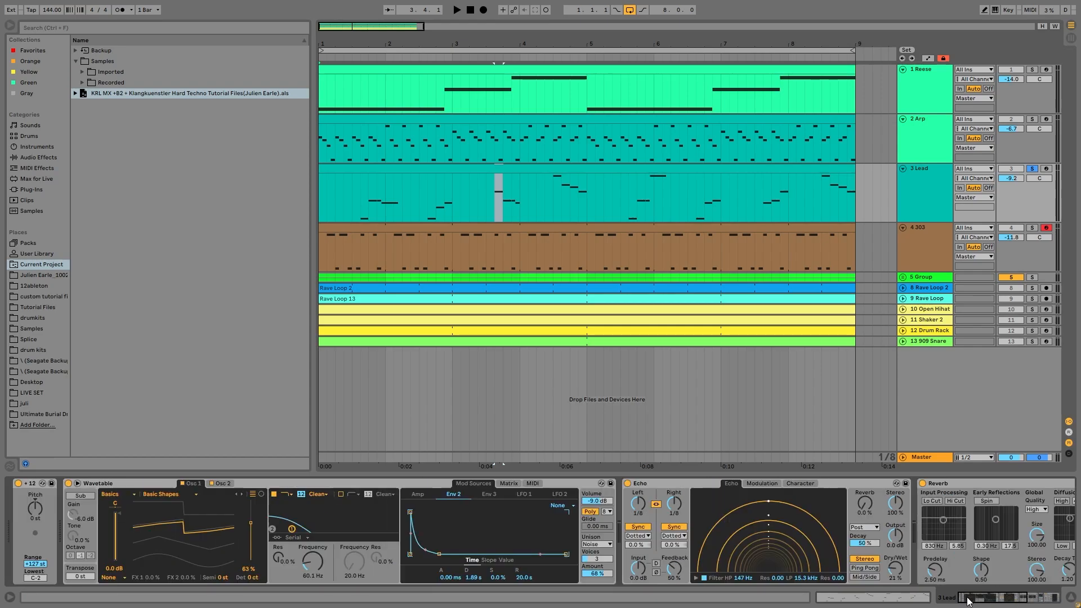
left_click(219, 482)
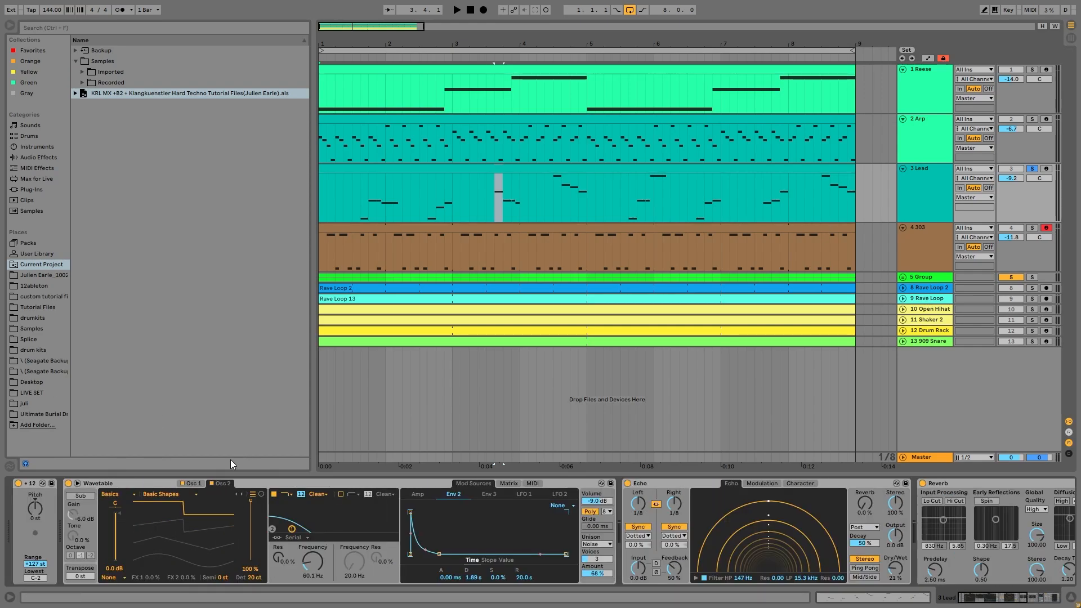
left_click(197, 483)
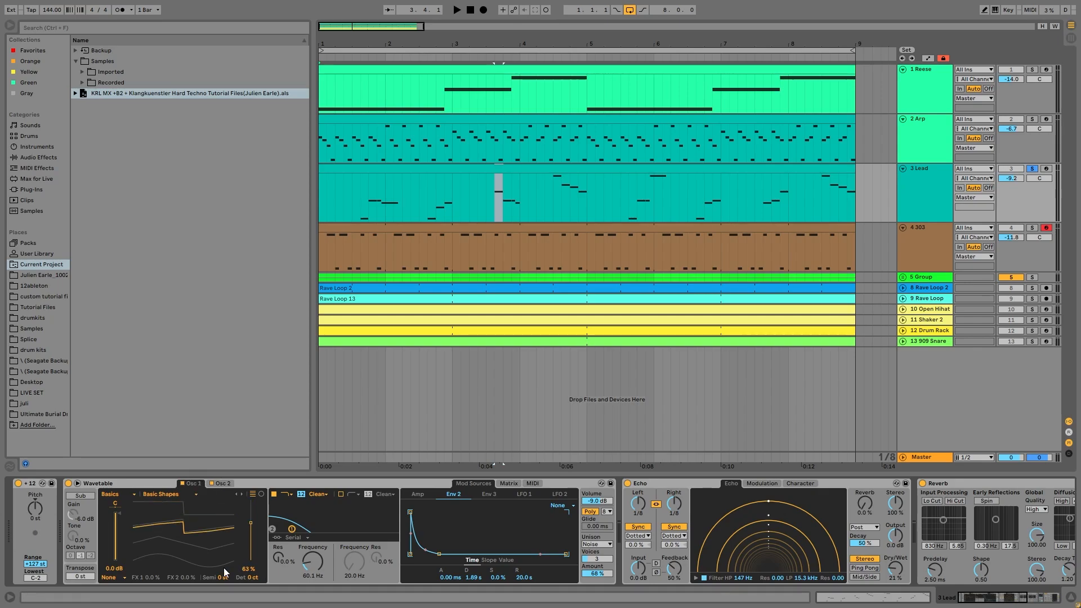
left_click(222, 483)
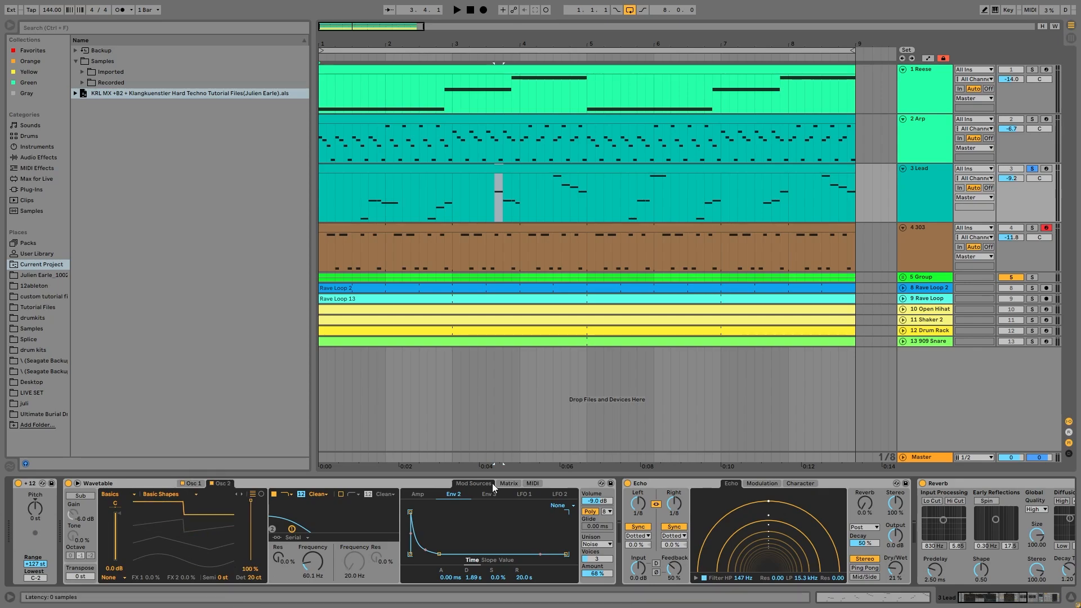
left_click(509, 483)
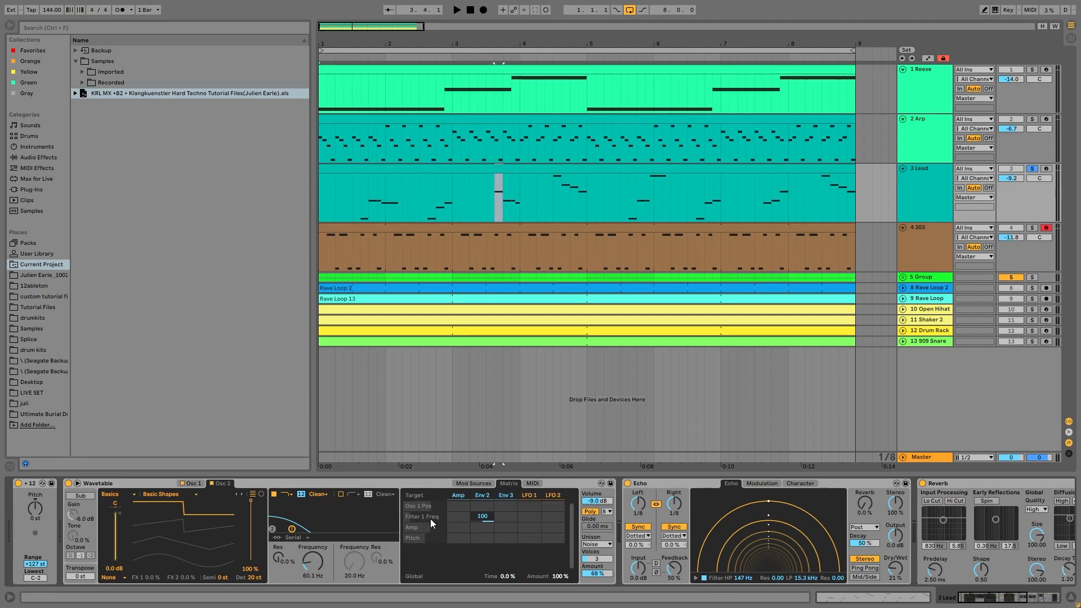
key("space")
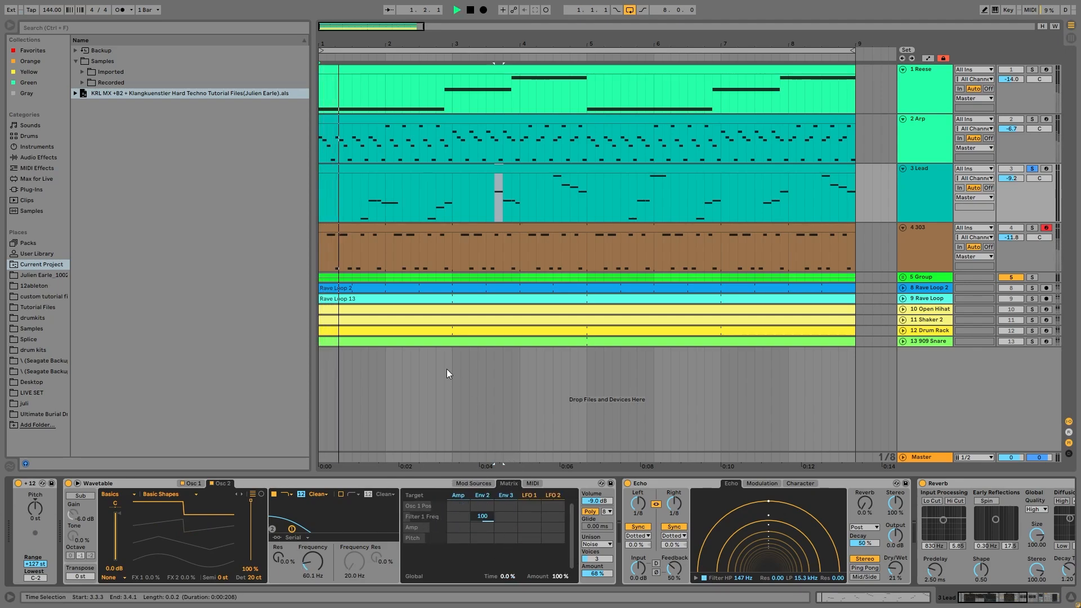
key("space")
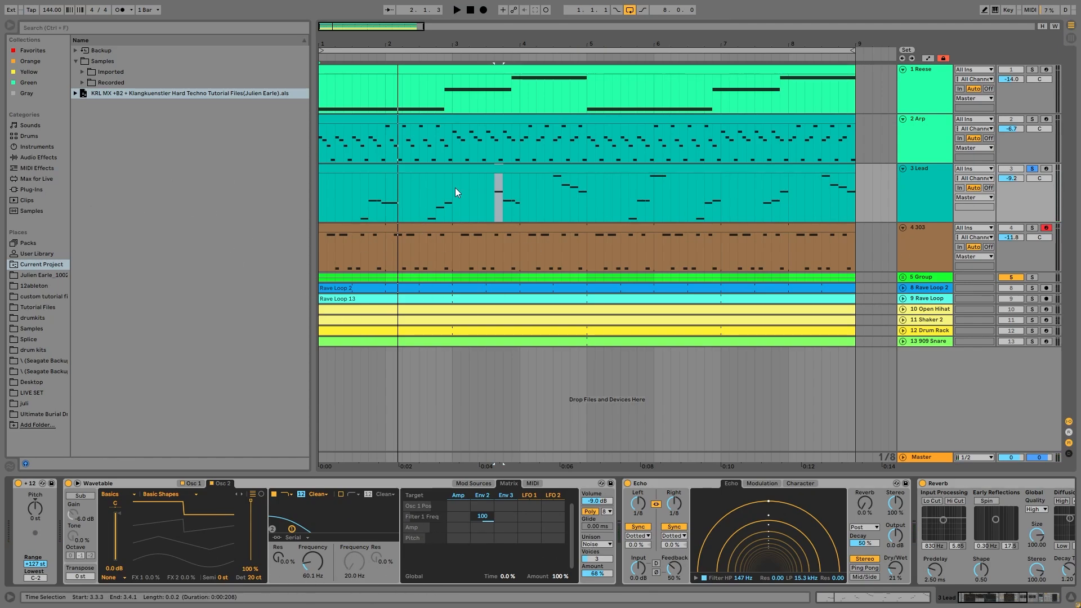
Solo the Arp, Reese and 303 tracks together with the Lead and show the Lead's devices.
left_click(588, 169)
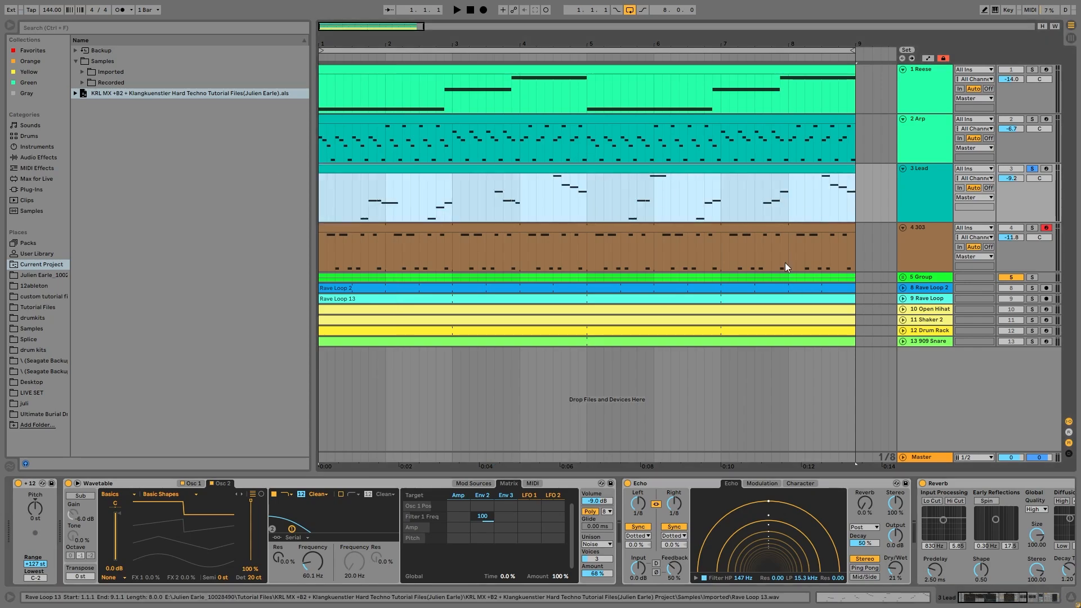
left_click(1032, 119, "ctrl")
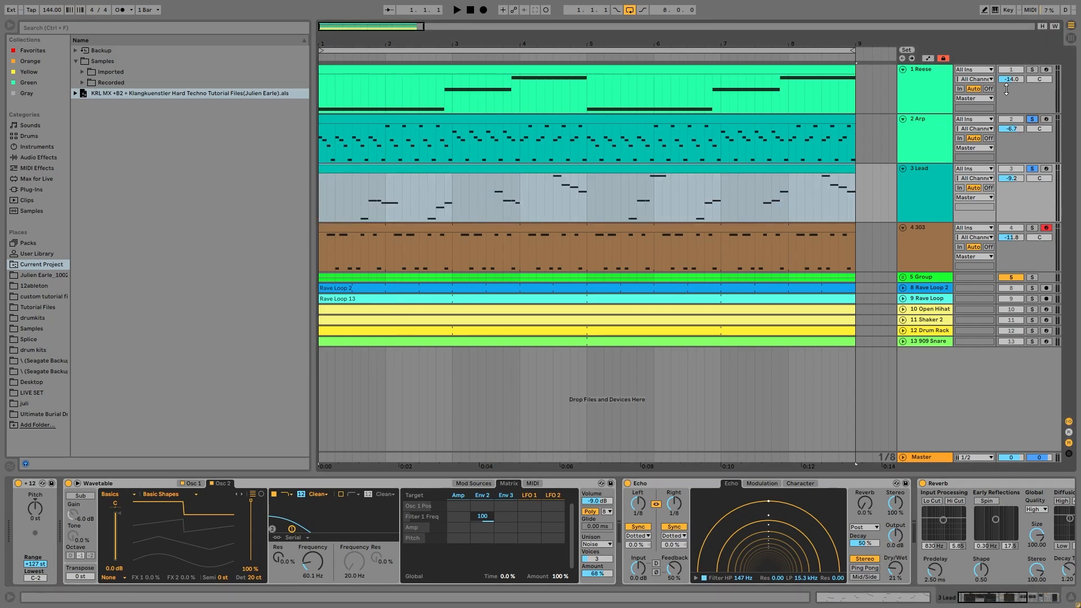
left_click(1032, 69, "ctrl")
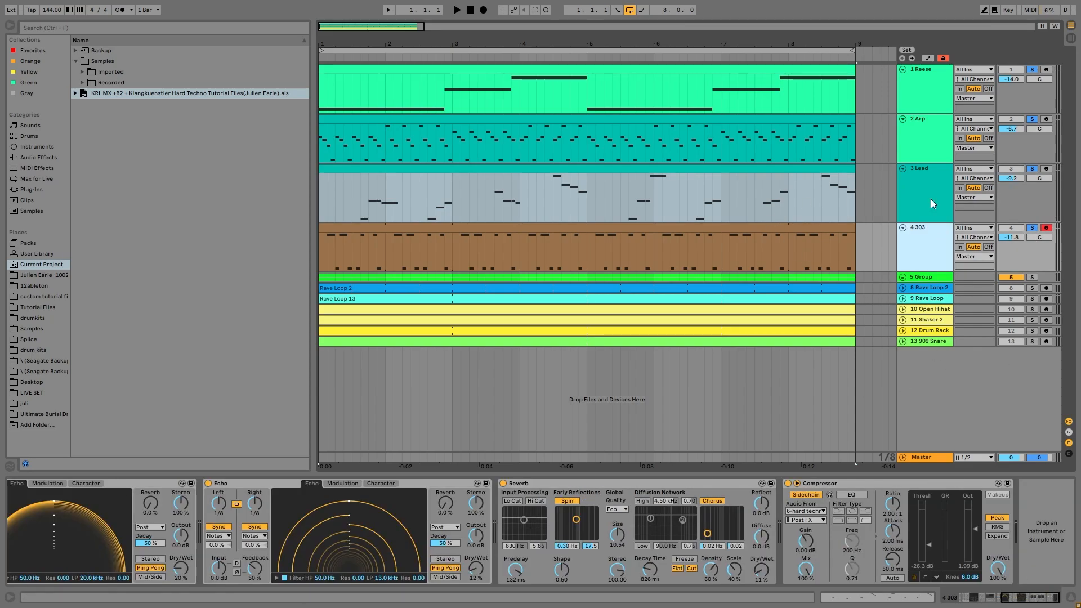
left_click(935, 179)
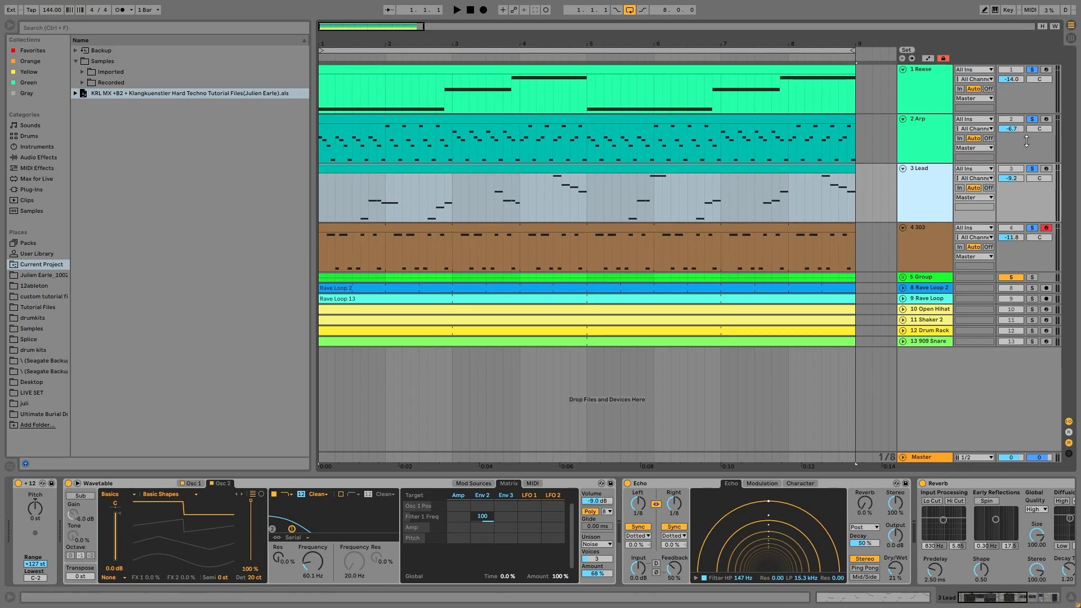
Play the soloed tracks first without the Lead and again with it to compare its contribution.
left_click(1032, 169)
key("space")
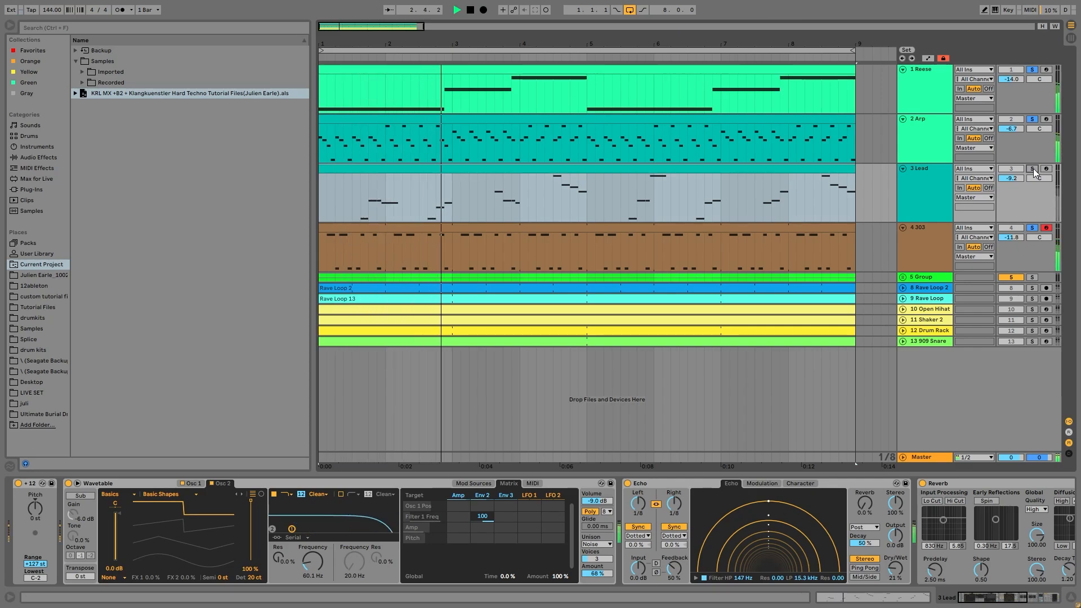
key("space")
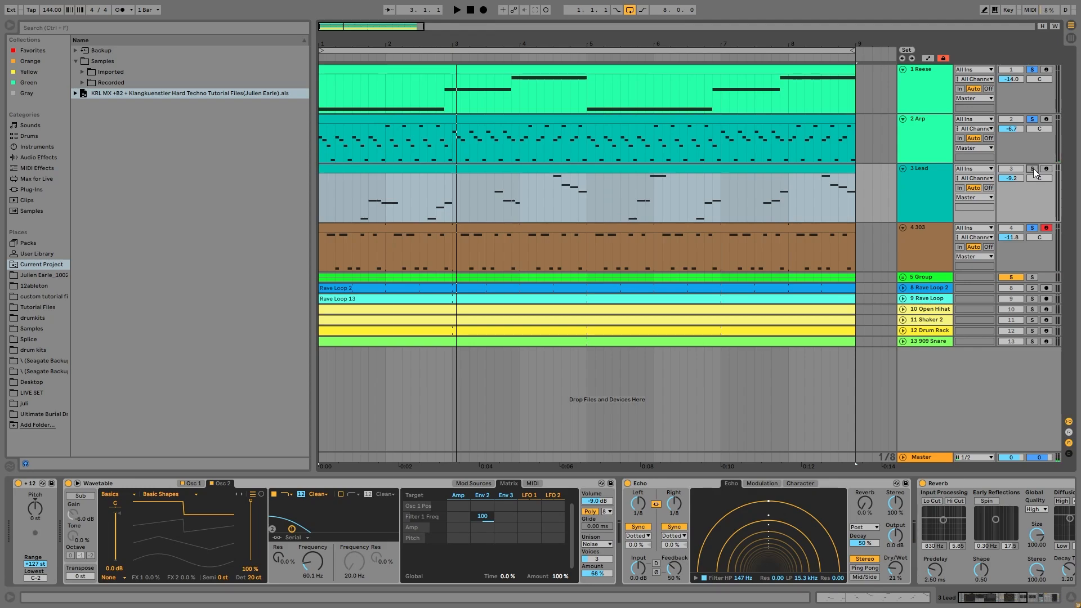
key("space")
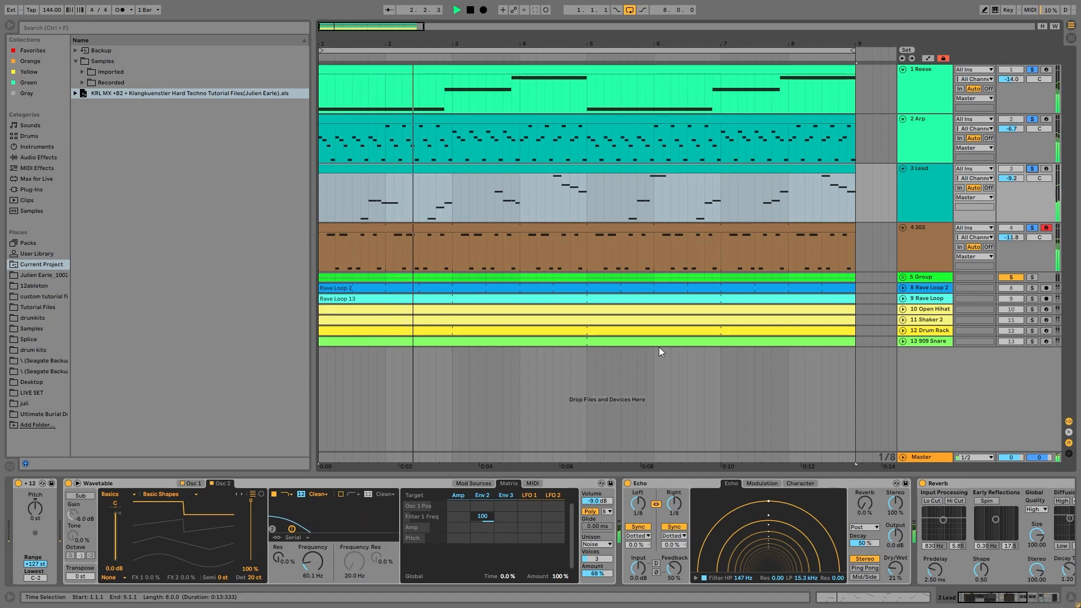
key("space")
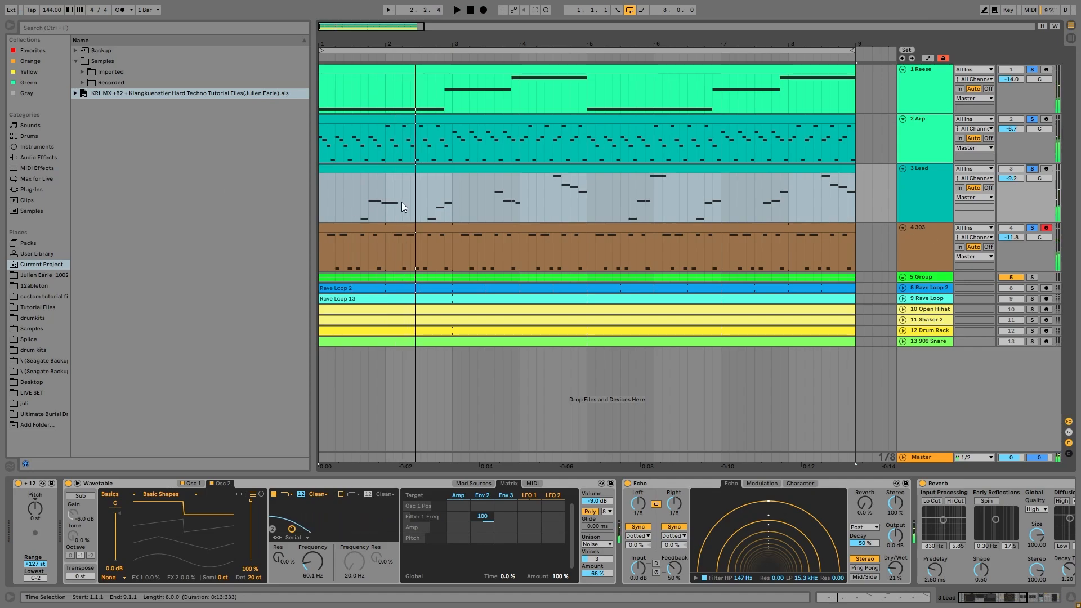
Solo only the Lead track and play its melody from 1.3.3.
left_click(1035, 169)
left_click(361, 198)
key("space")
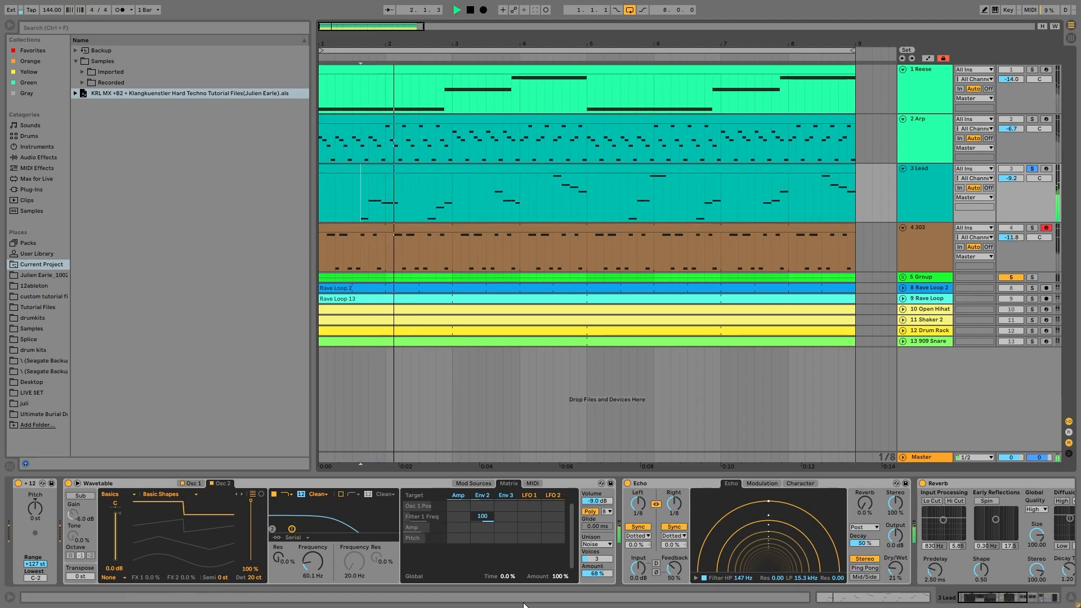
key("space")
Review the Echo, Reverb, Overdrive and Compressor at the end of the Lead track's device chain.
scroll(392, 585, "right", 5)
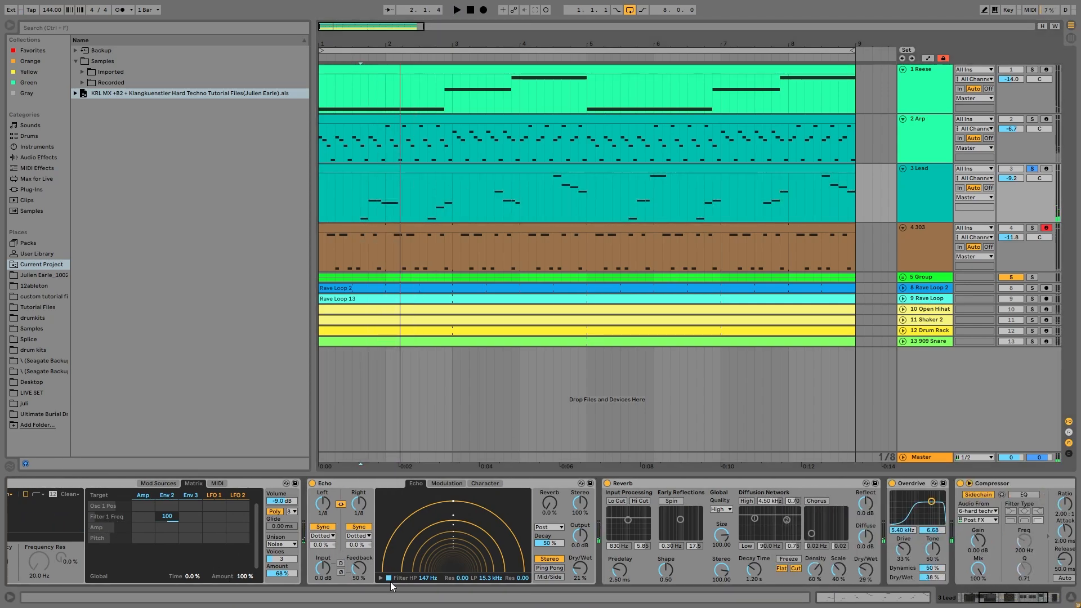
scroll(393, 585, "right", 5)
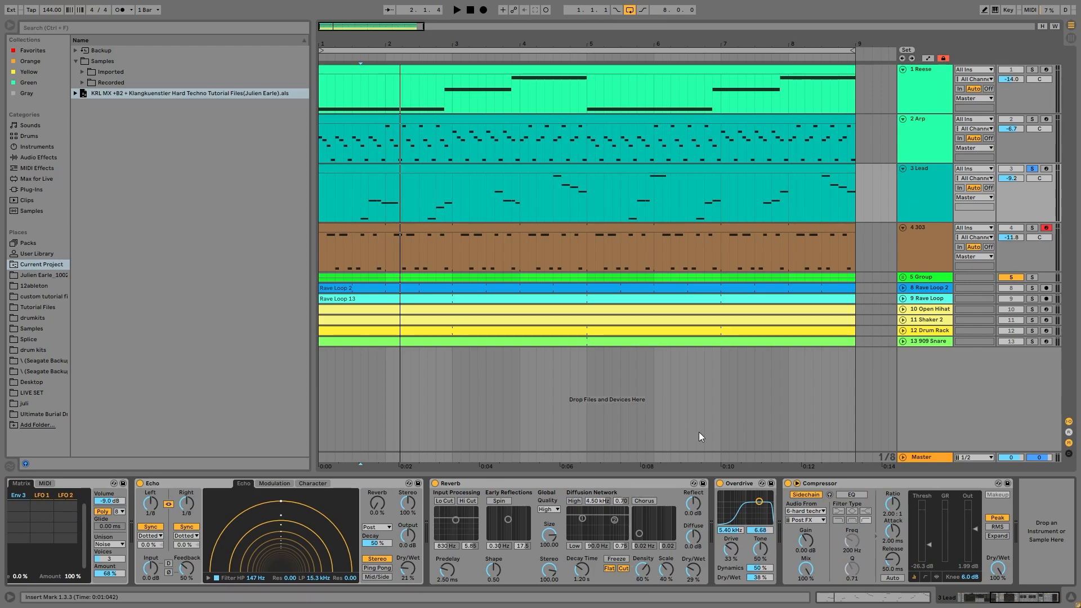
left_click(820, 486)
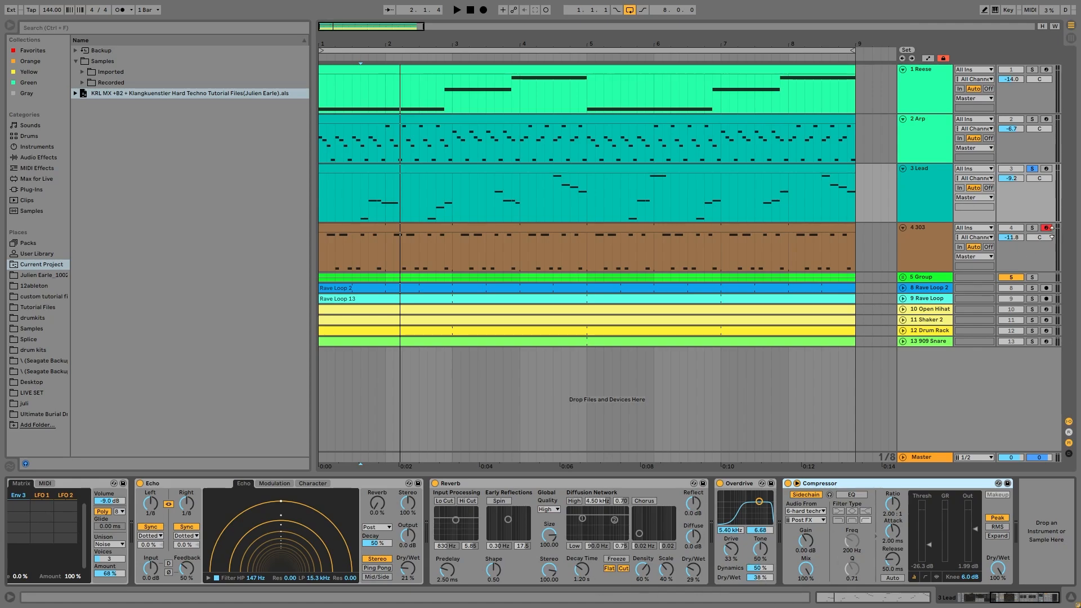
Solo the 303 track for playback, open its MIDI clip and select the first upper note of the pattern.
left_click(1031, 230)
left_click(918, 245)
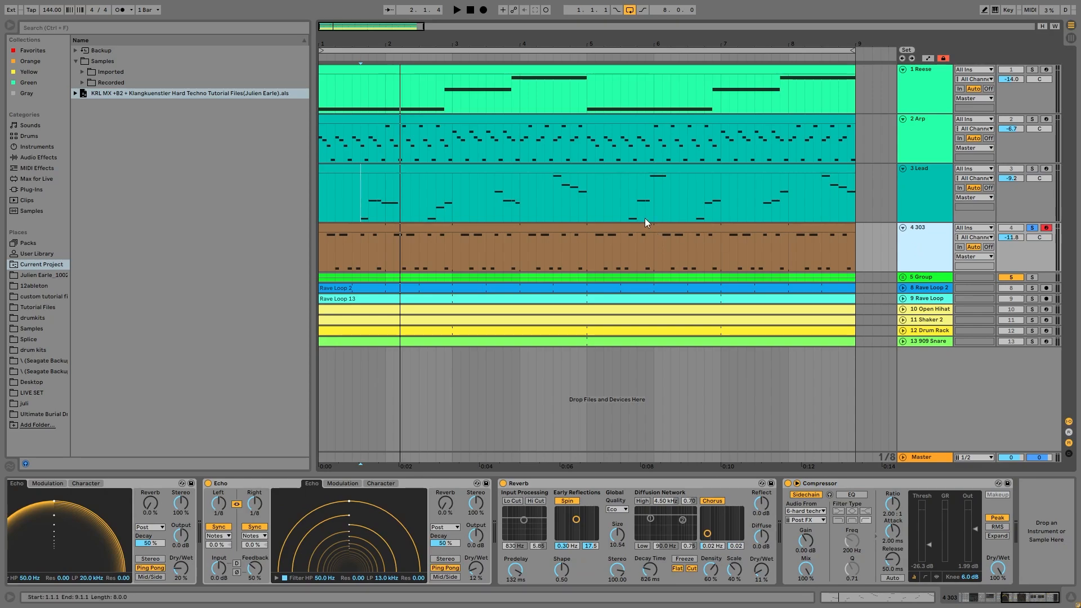
key("space")
double_click(494, 229)
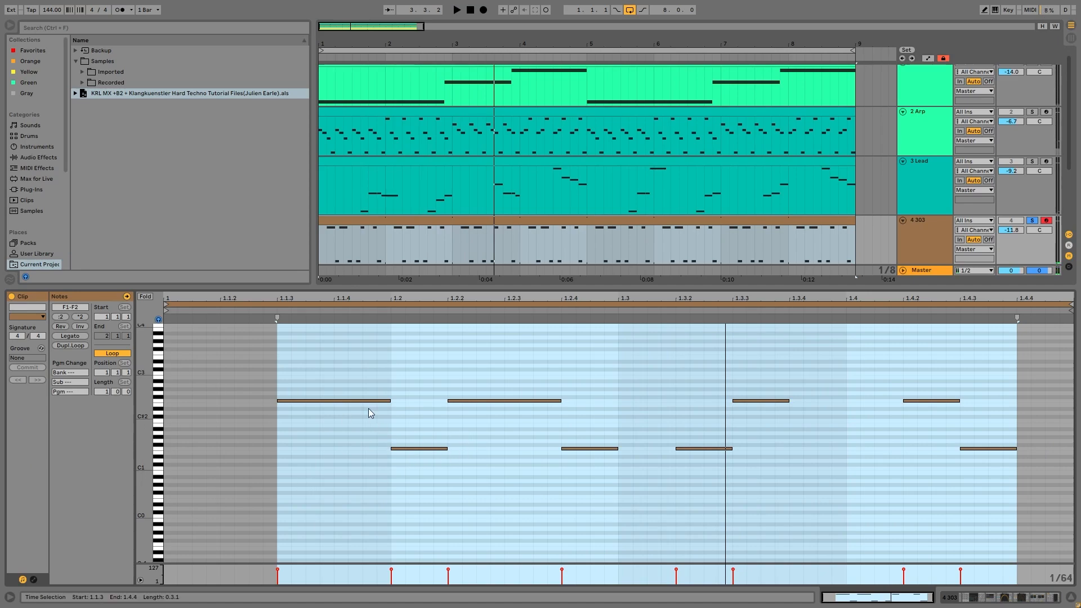
key("space")
left_click(350, 400)
Unsolo the 303, deactivate the Reese, Arp and Lead tracks, and play the 303 with the drums and loops.
left_click(908, 235)
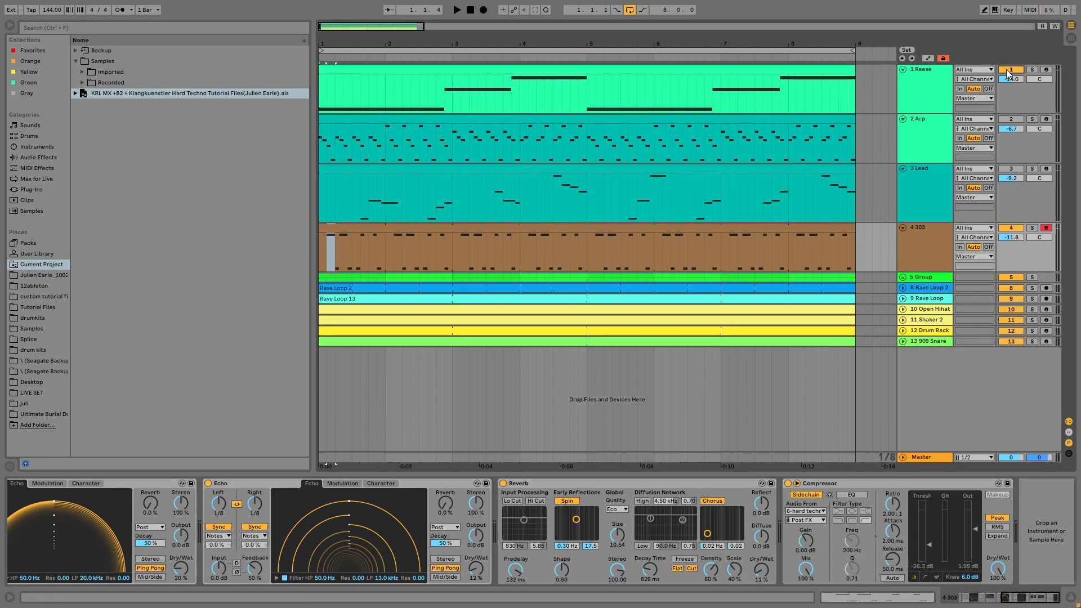
left_click(631, 228)
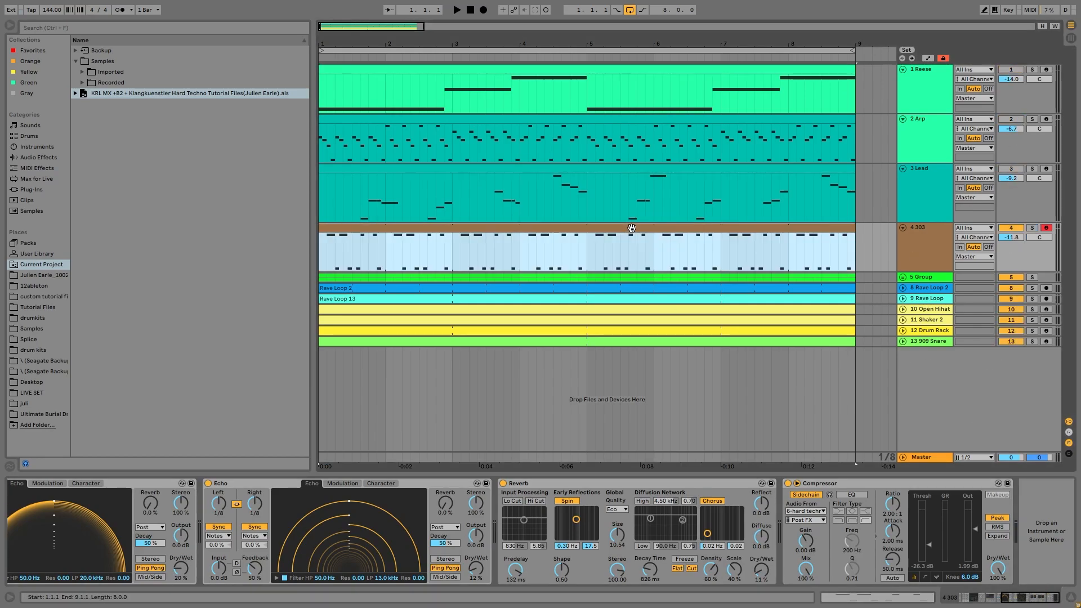
key("space")
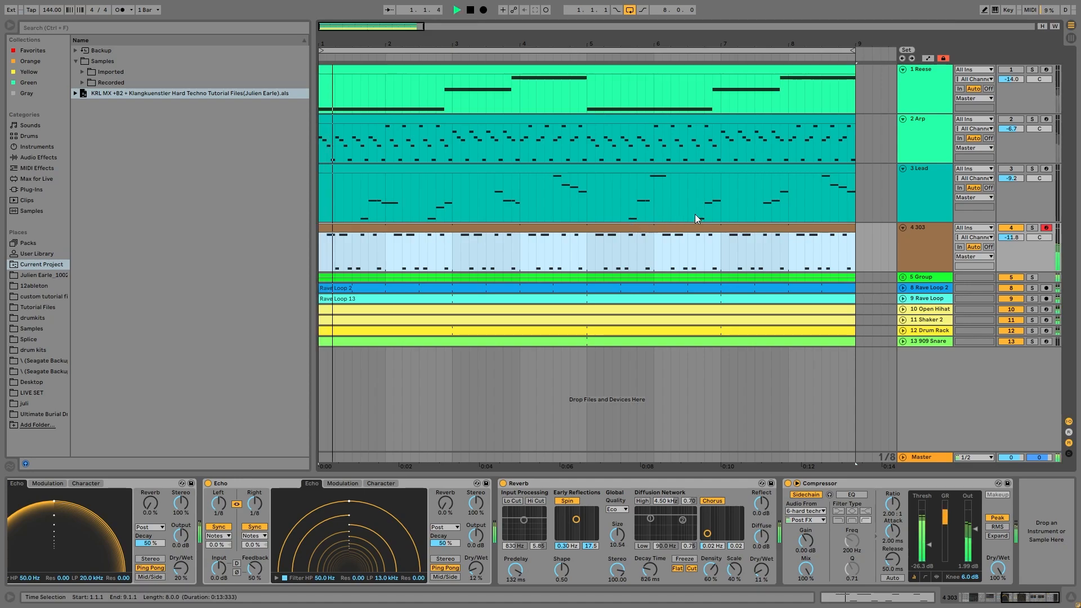
left_click(921, 248)
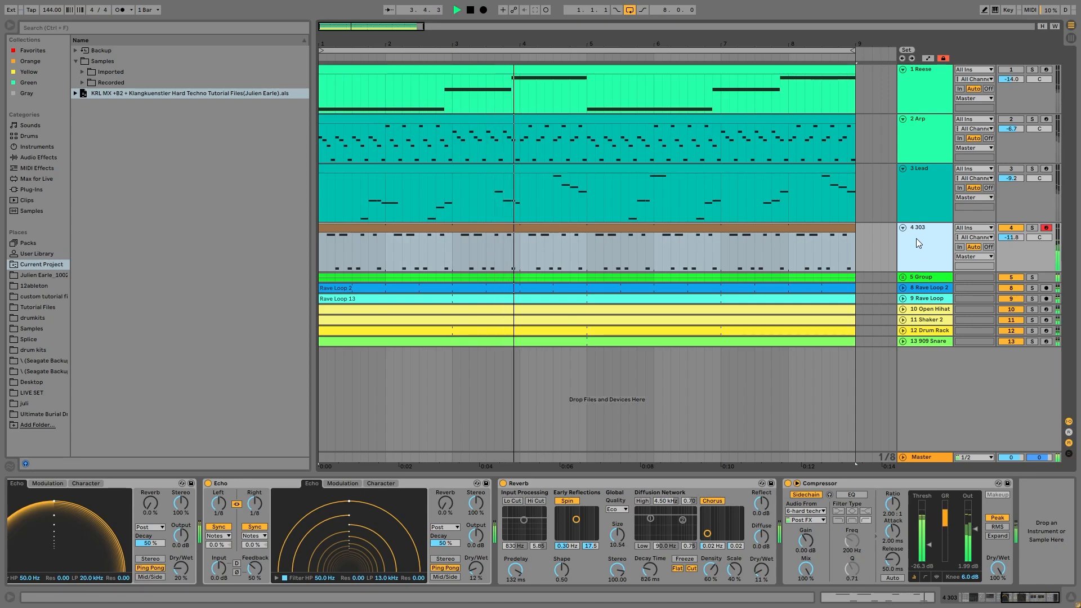
key("space")
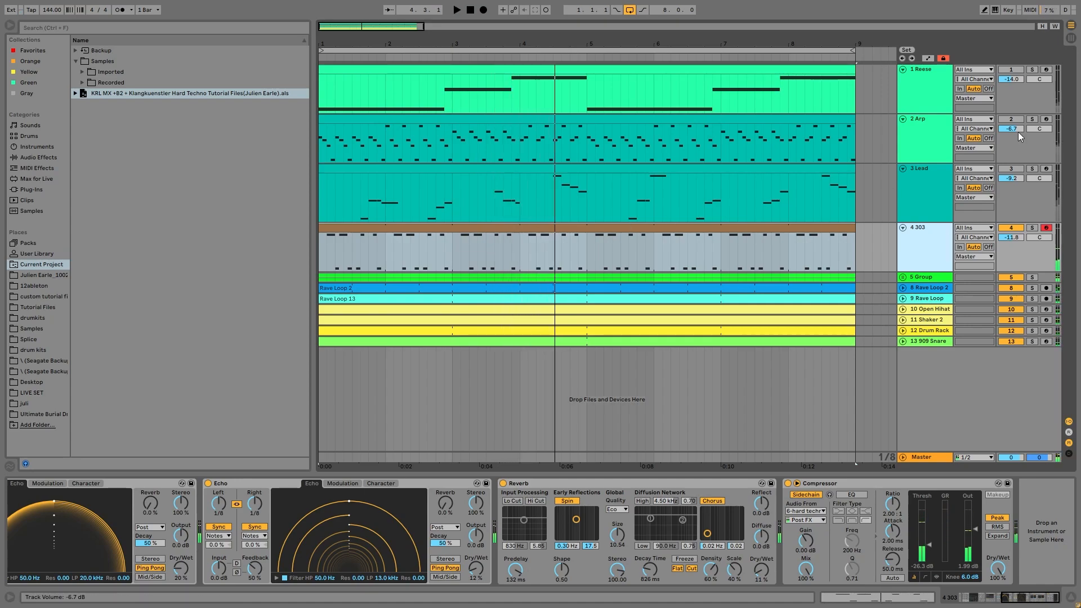
Reactivate the Arp, Lead and Reese tracks while playing the loop to hear the 303 in the full mix.
left_click(1003, 120)
key("space")
left_click(1008, 169)
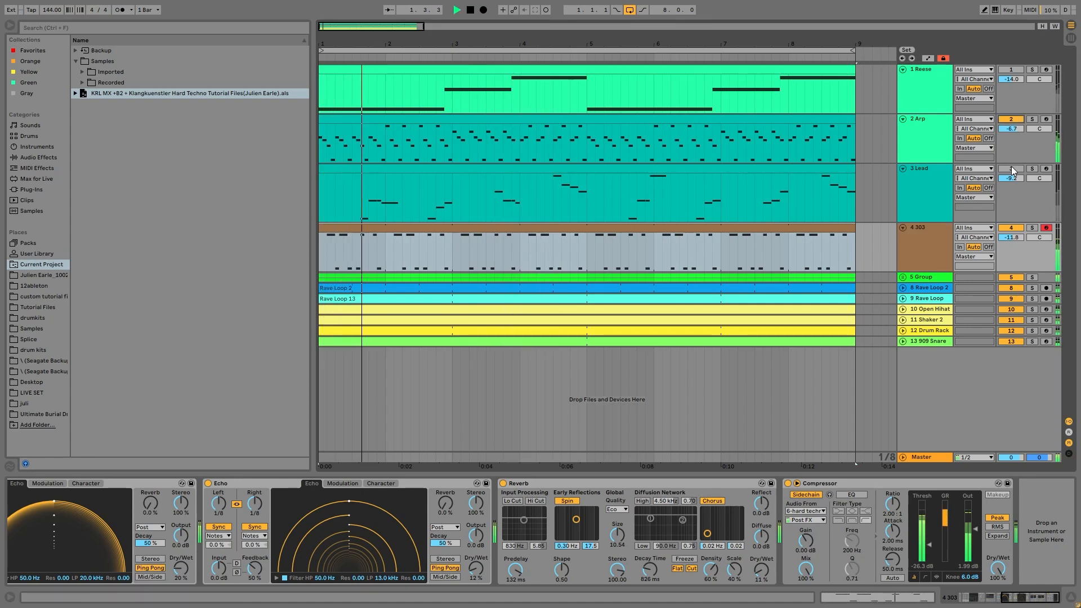
left_click(1010, 70)
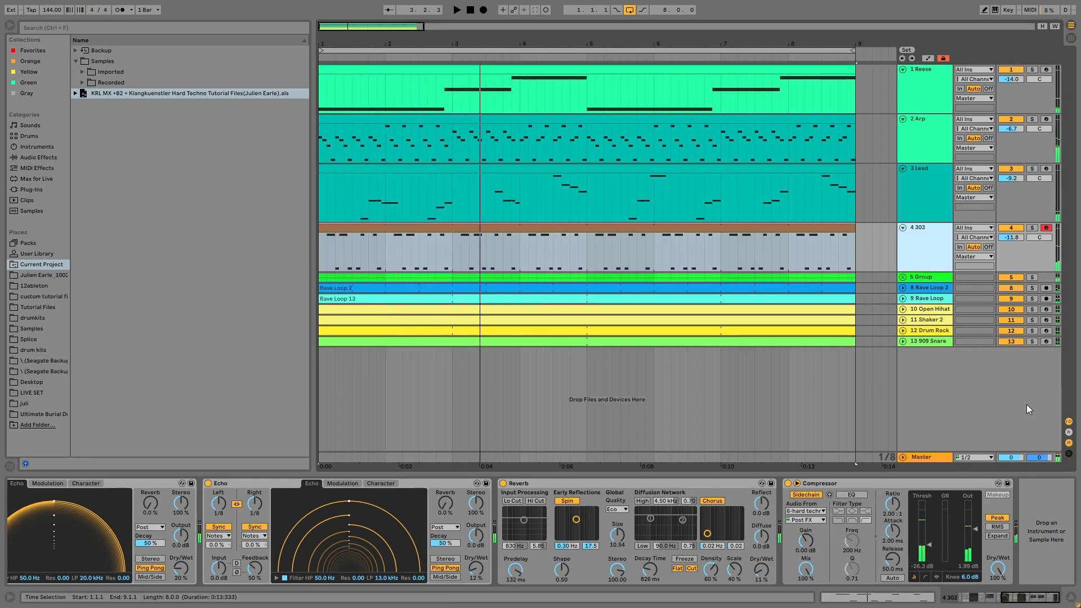
Solo the 303 track, and switch the solo to the Reese track, showing its devices.
left_click(1033, 229)
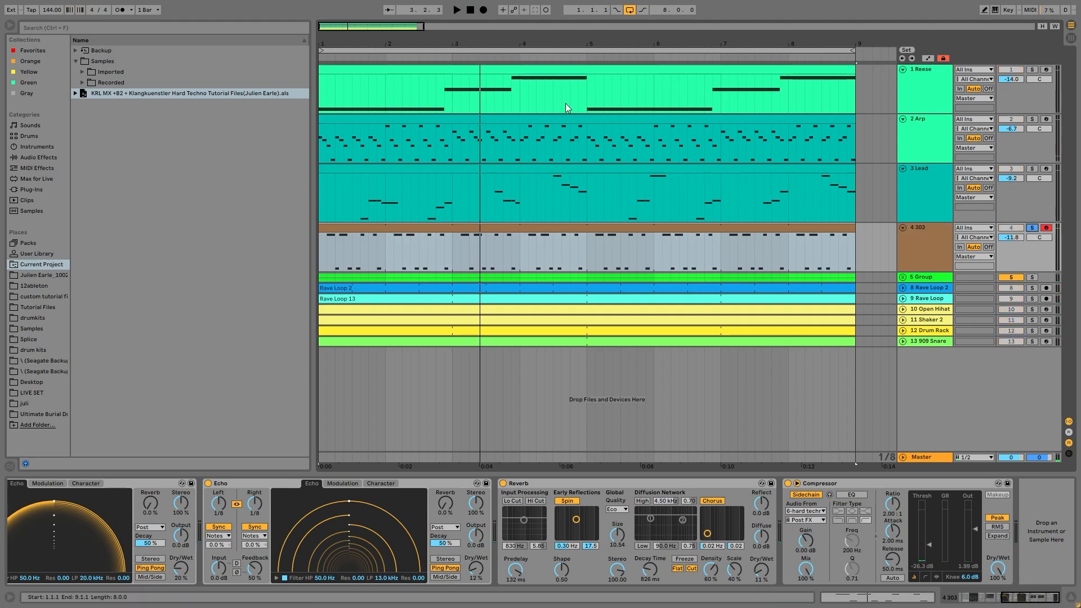
left_click(1024, 71)
left_click(1031, 69)
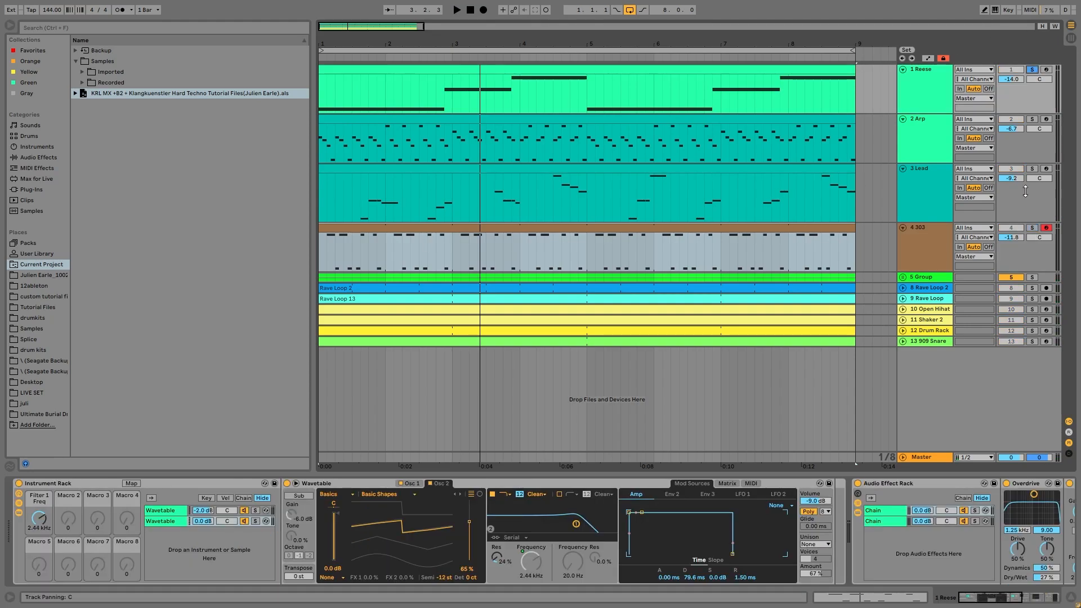
Switch the solo from the Reese to the 303 during playback, and show the start of the 303's device chain.
key("space")
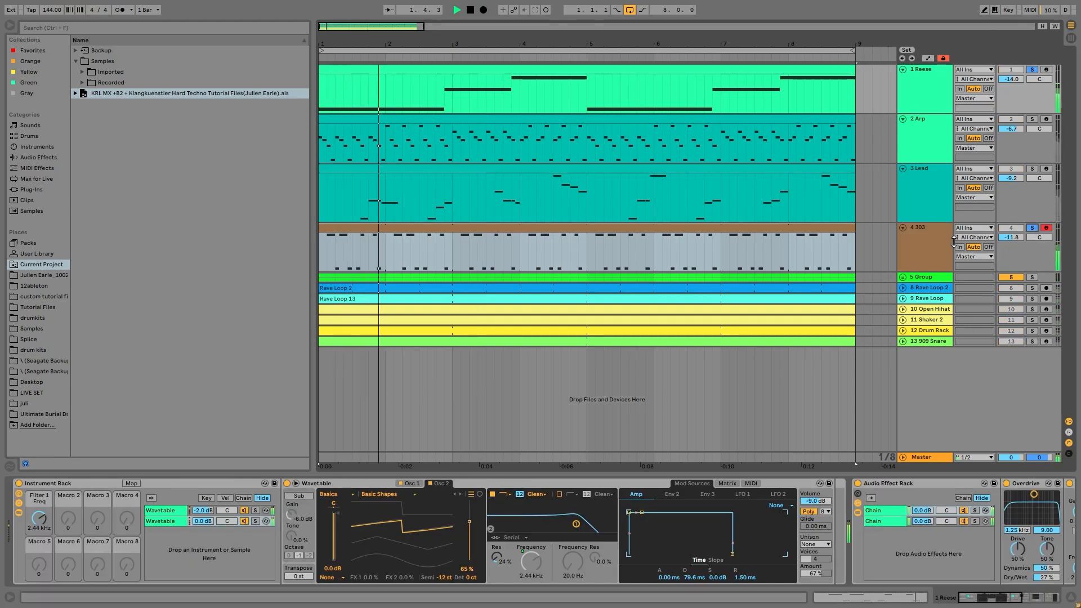
left_click(1033, 229)
key("space")
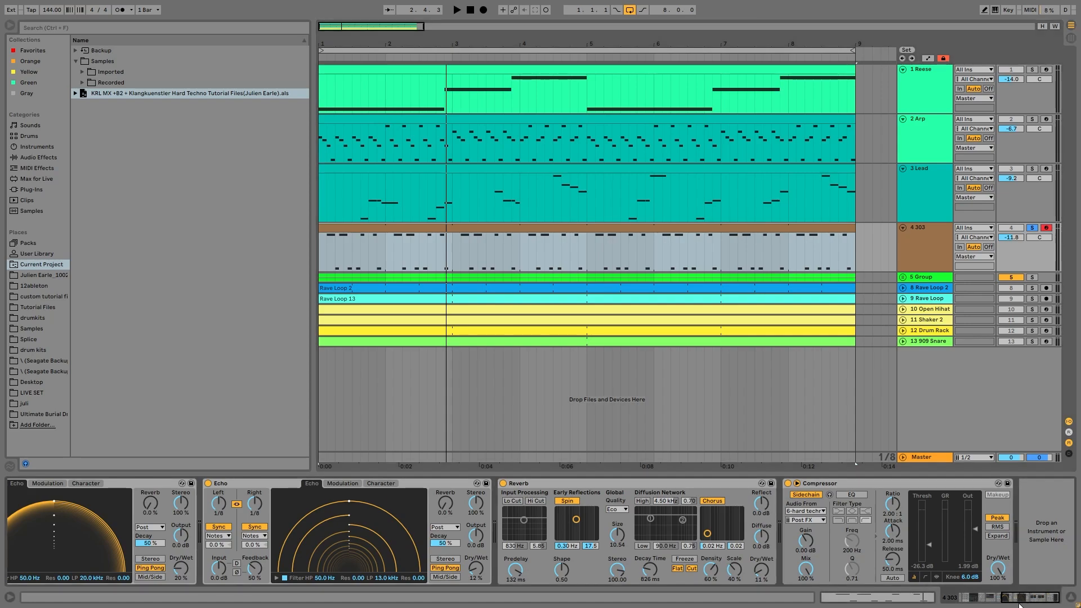
left_click_drag(1015, 602, 856, 590)
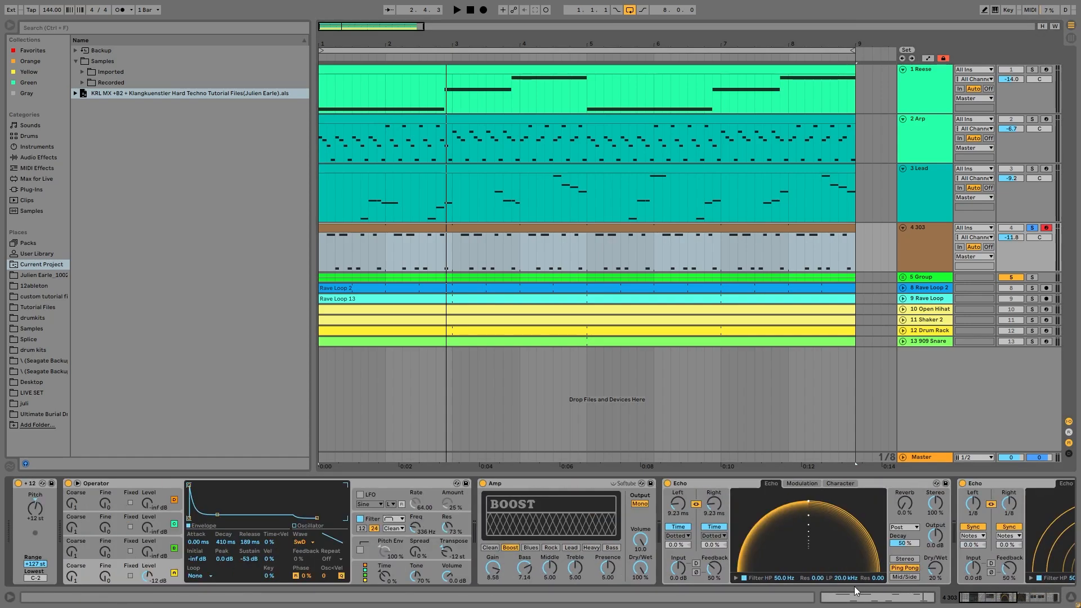
Solo the Reese alongside the 303 and play both tracks together.
left_click(1030, 71)
key("space")
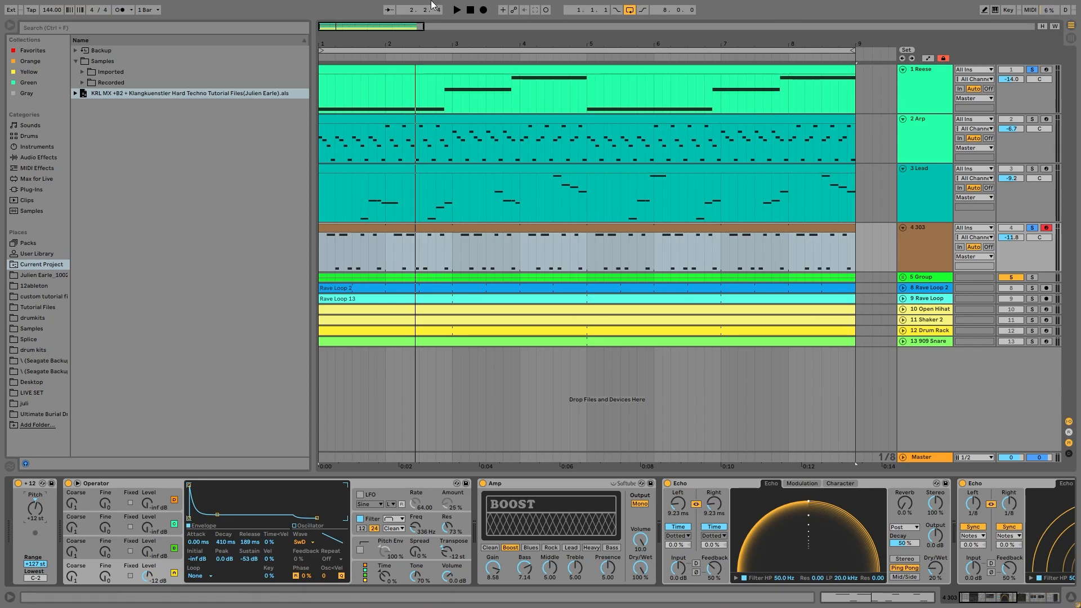
key("space")
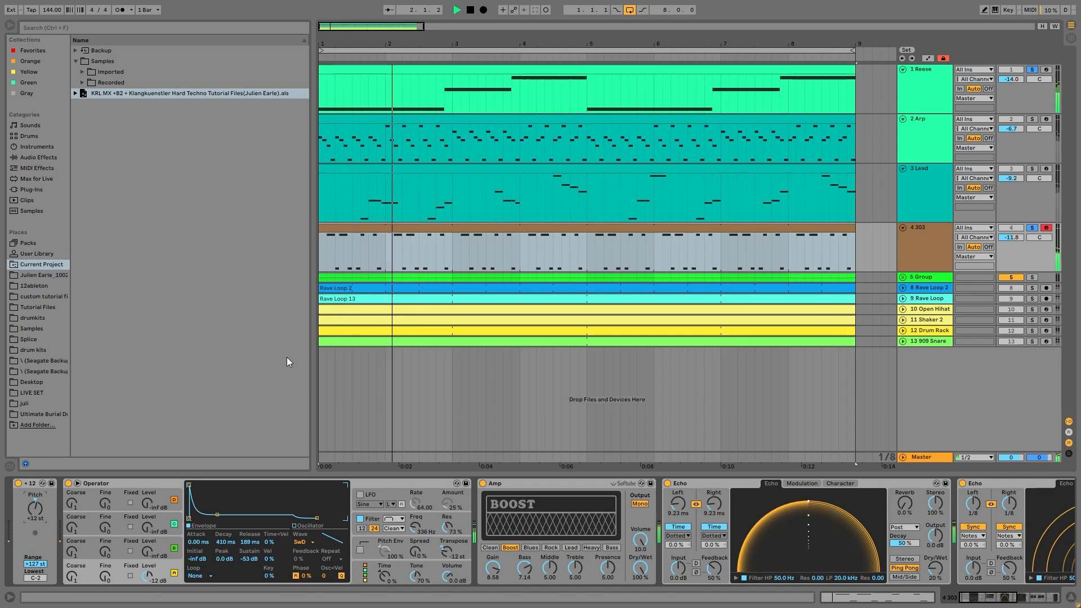
key("space")
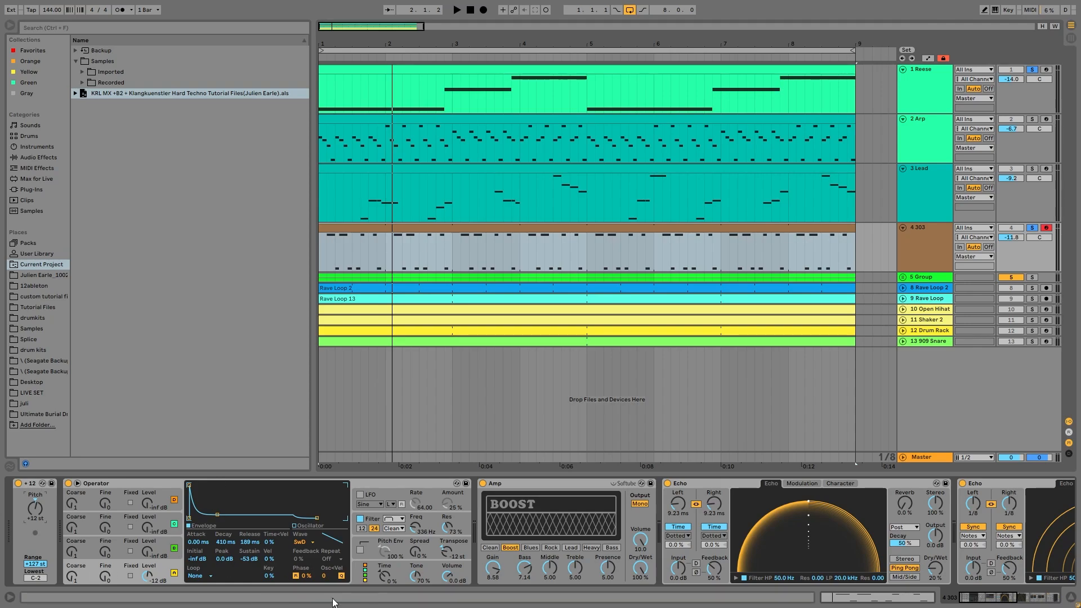
Show the filter settings of the 303's Operator, remove the Reese solo and play the 303 on its own.
left_click(377, 522)
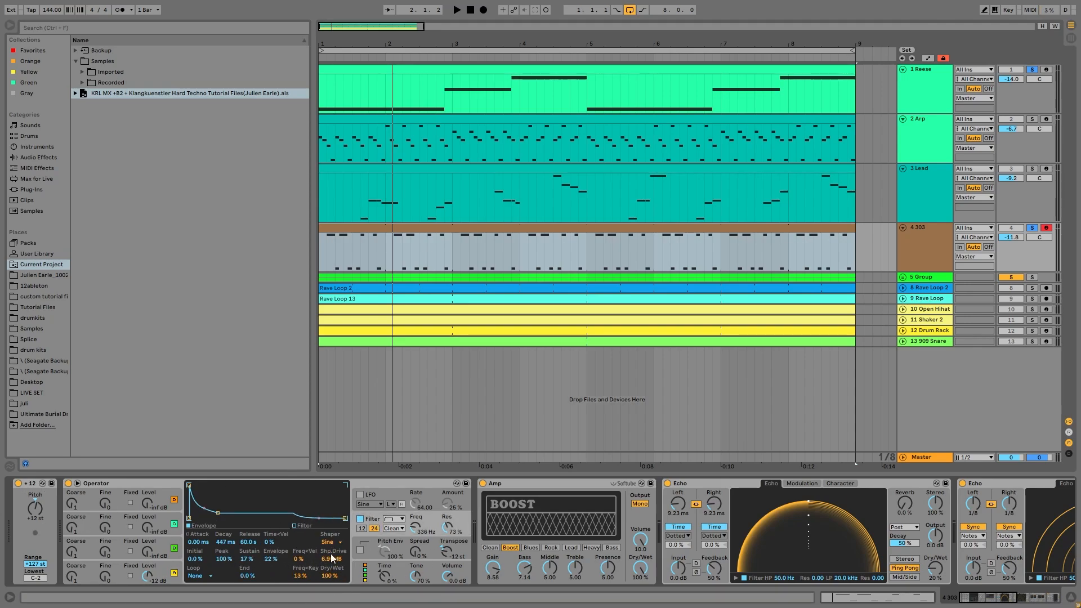
key("space")
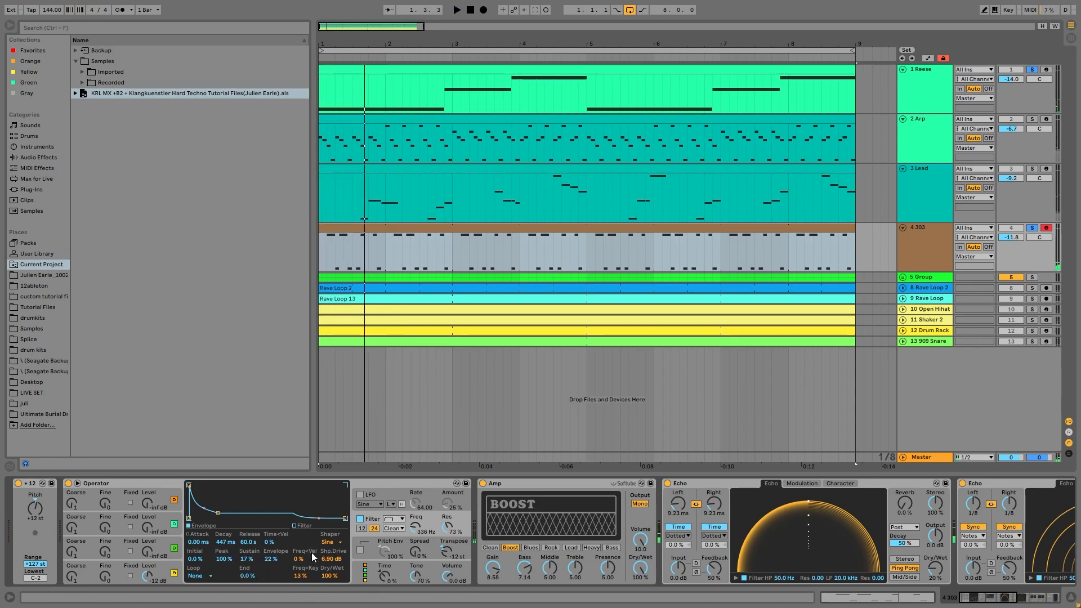
left_click(1034, 70)
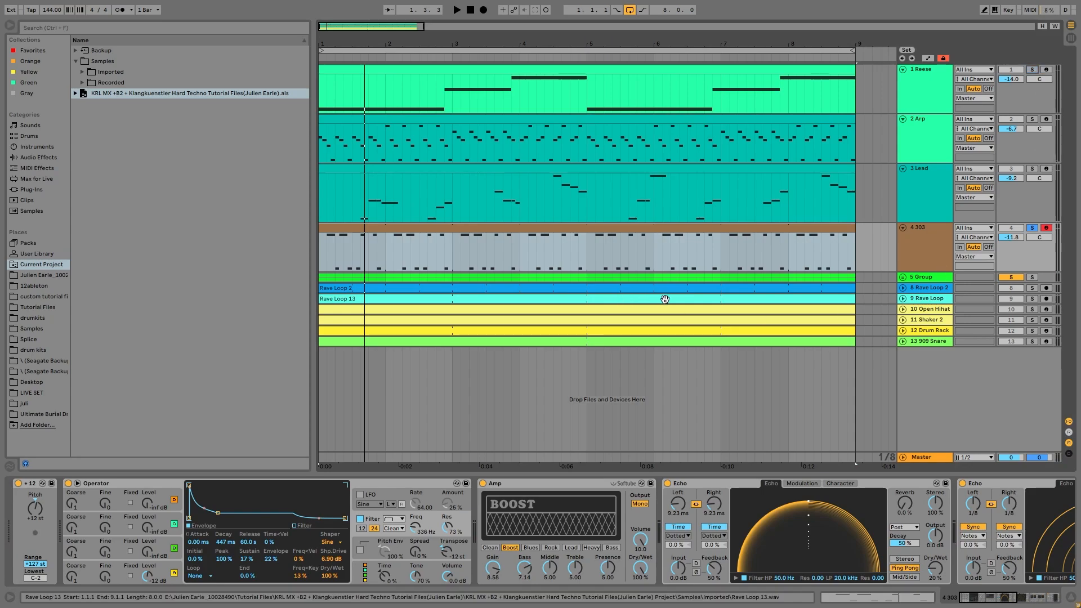
left_click(764, 276)
key("space")
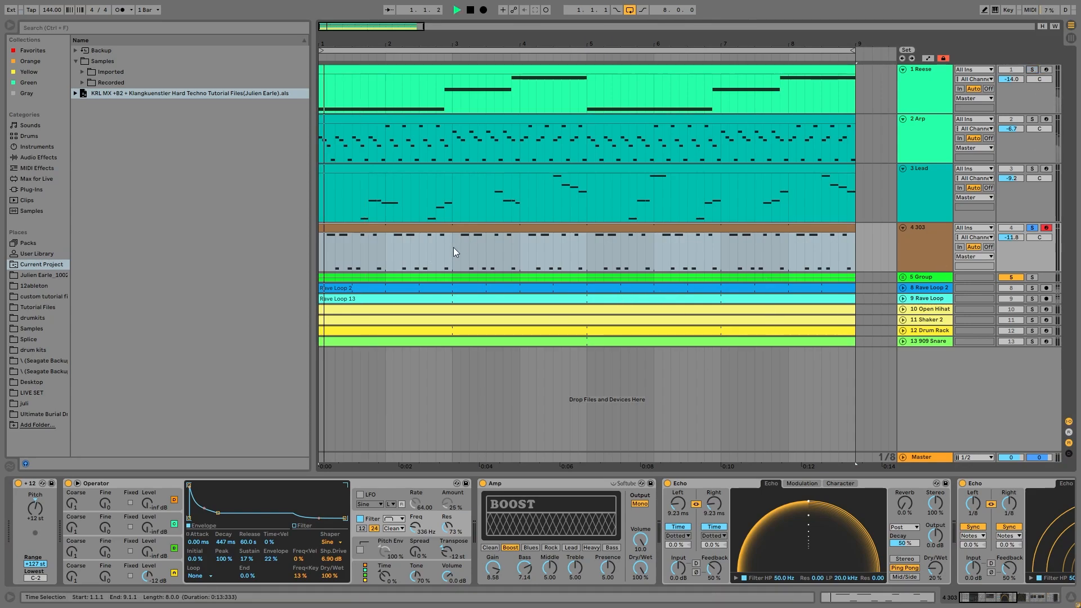
key("space")
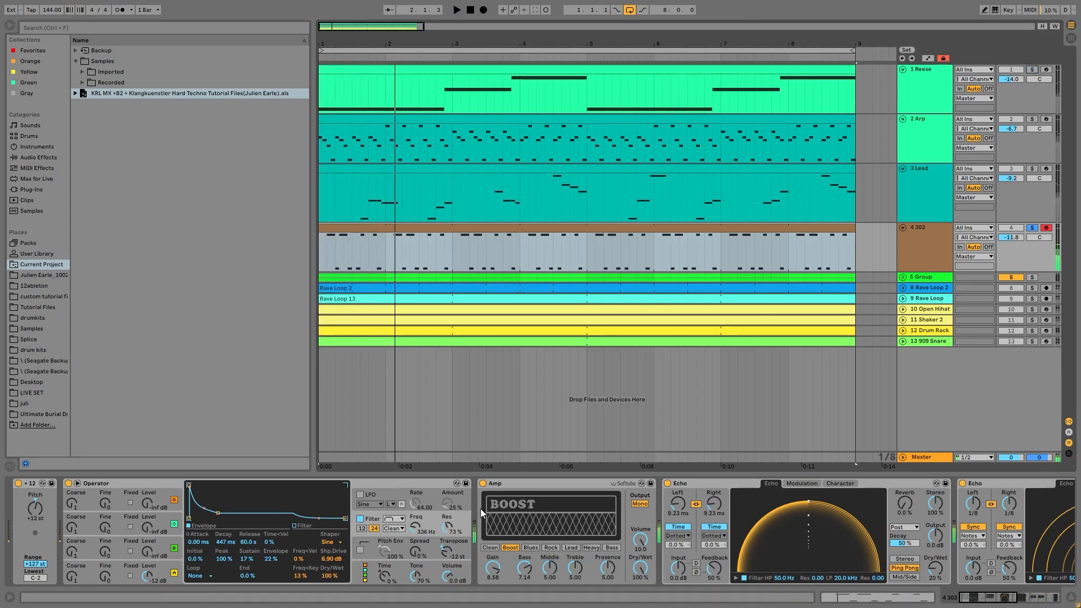
Examine the rest of the 303's device chain, from Amp through the two Echo devices and Reverb to the sidechained Compressor.
scroll(481, 532, "down", 5)
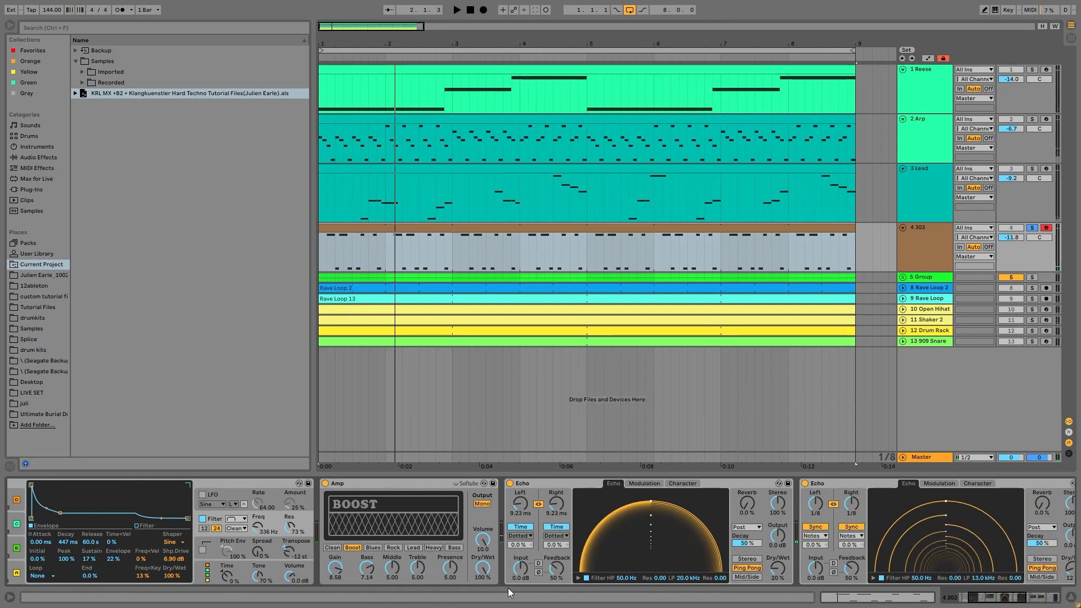
scroll(507, 534, "down", 5)
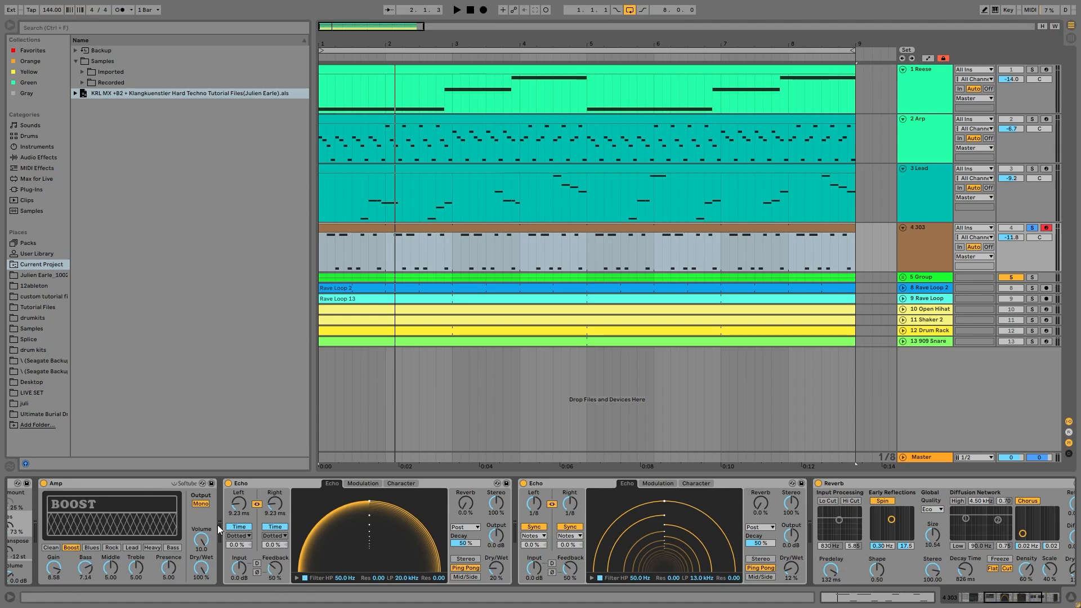
scroll(740, 543, "down", 6)
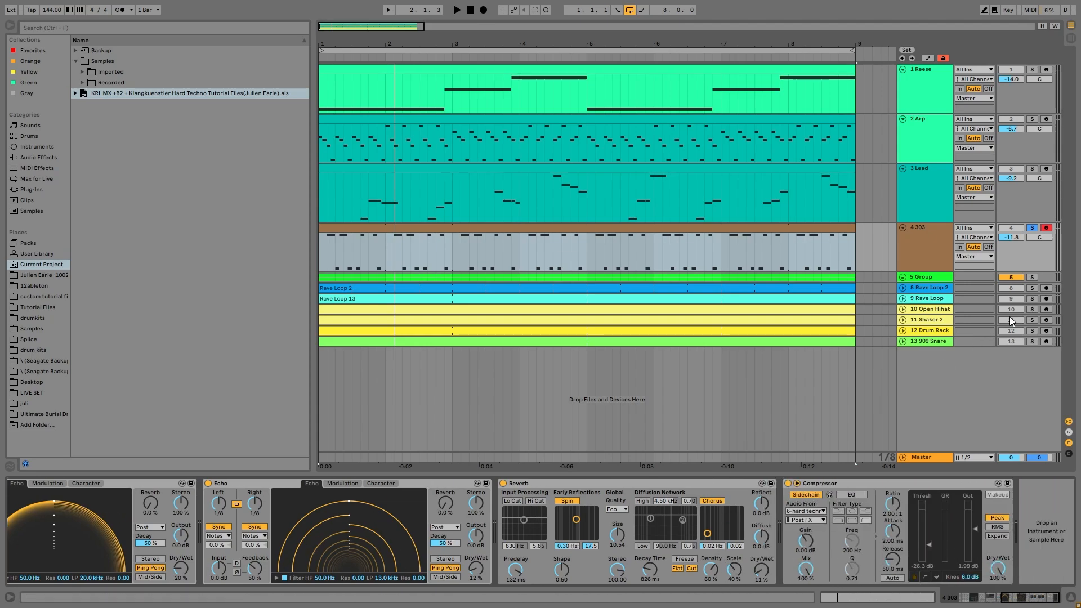
Switch the solo to the kick group on track 5, unfold it and play it.
left_click(1032, 277)
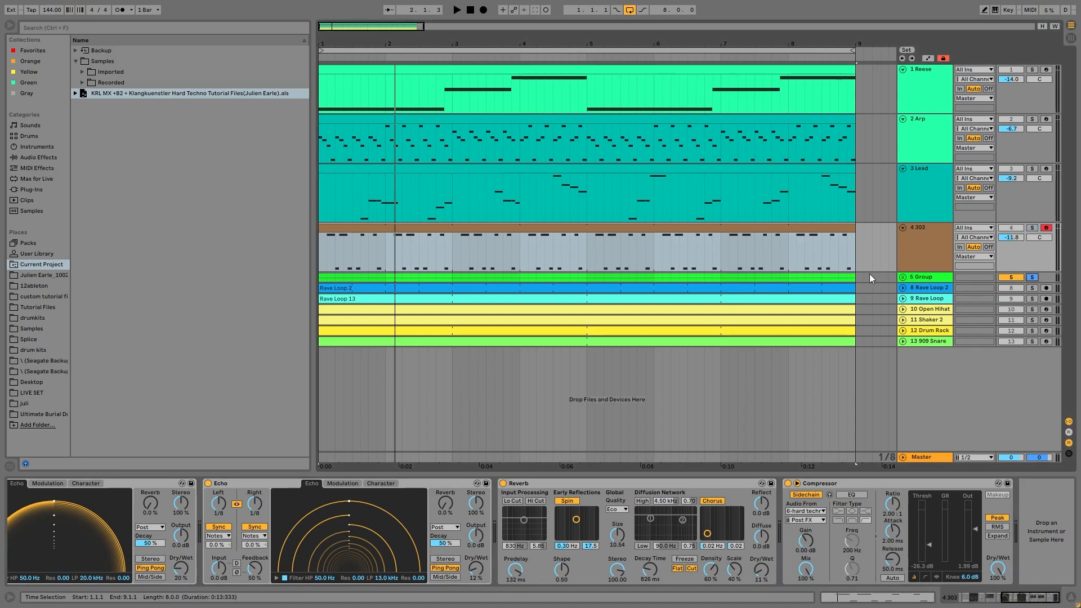
left_click(903, 277)
key("space")
scroll(968, 349, "down", 1)
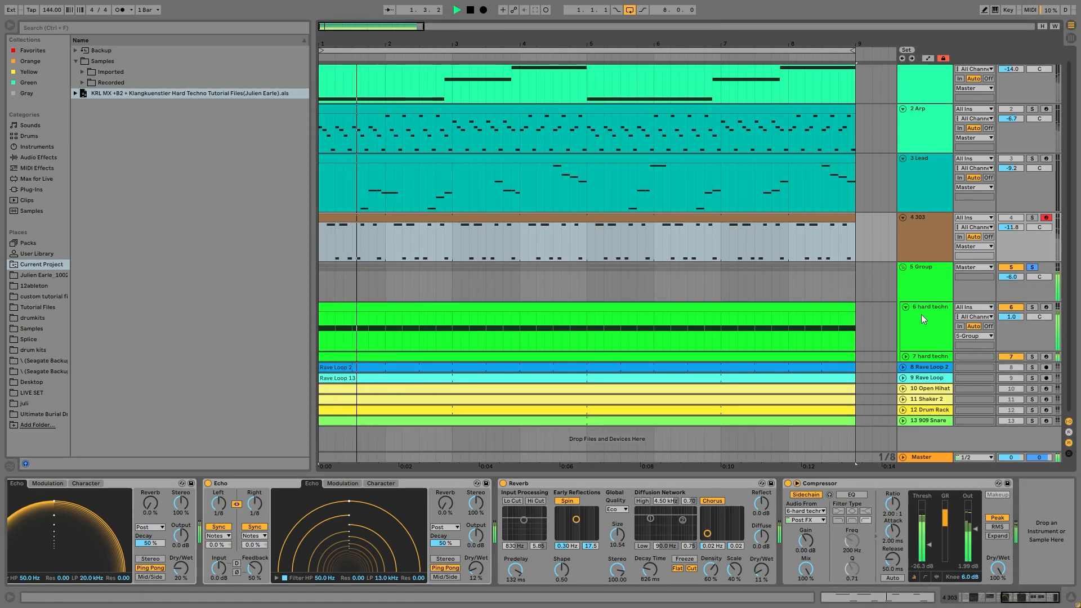
key("space")
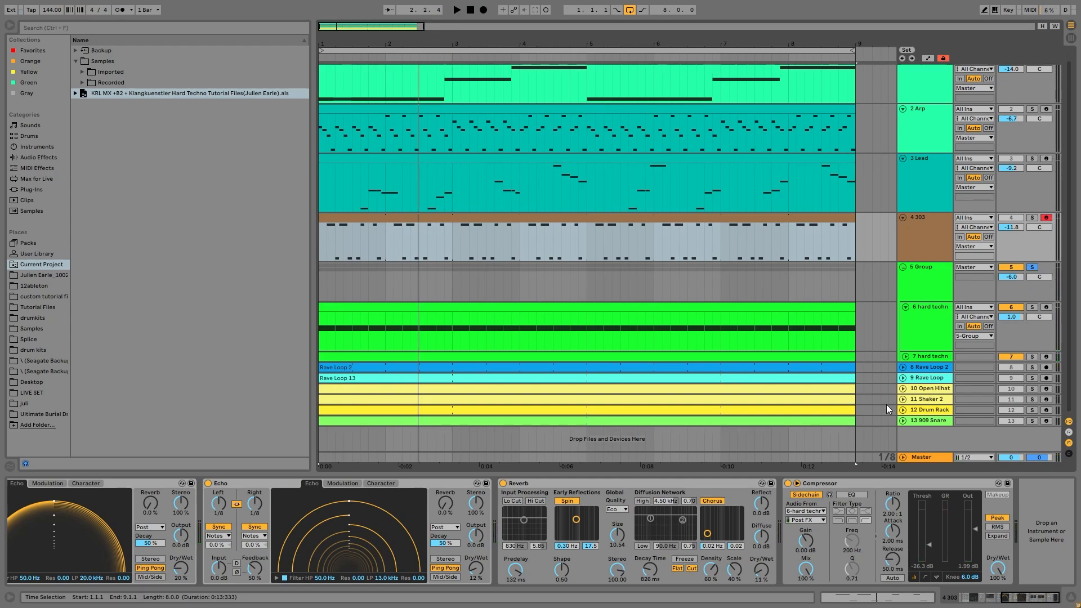
Show the device on hard techno track 6 inside the group, and play that kick soloed.
left_click(929, 323)
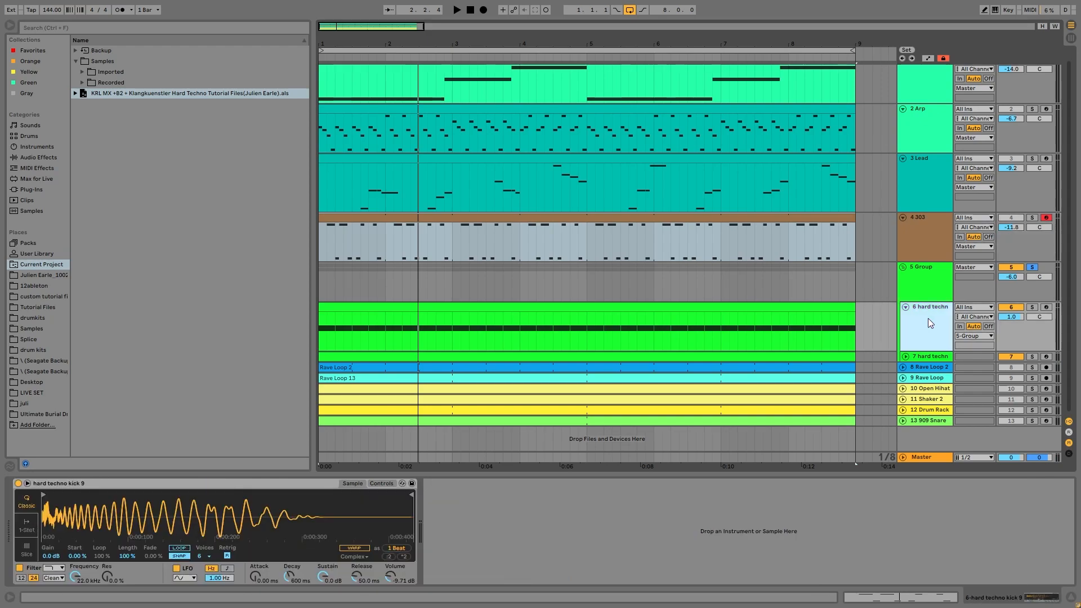
left_click(1031, 308)
key("space")
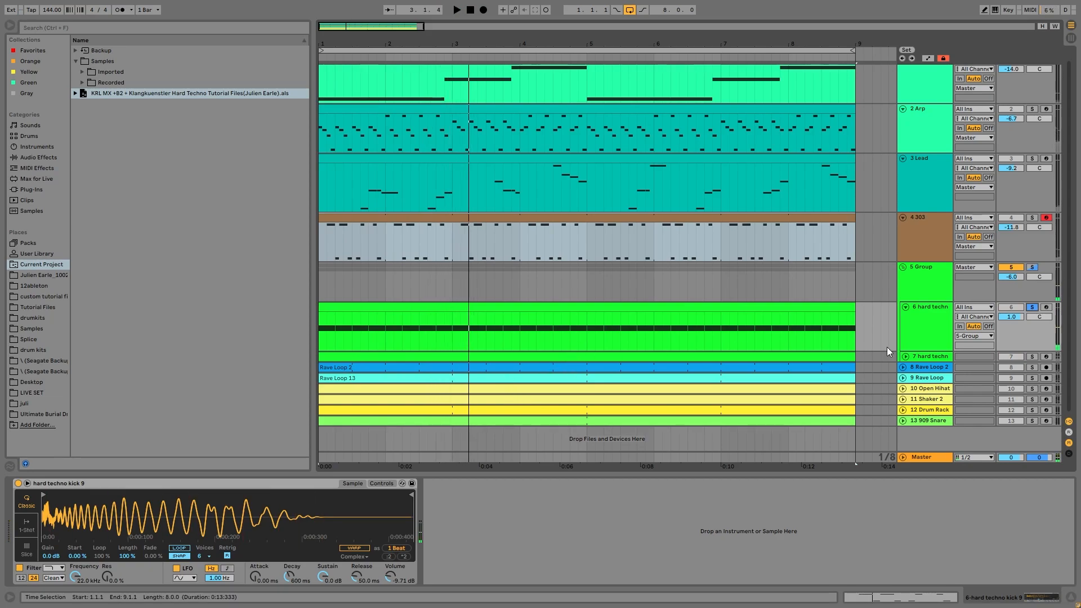
Switch the solo to hard techno track 7 and deactivate its Drum Buss, Auto Filter, Compressor, EQ Eight and Utility.
left_click(1028, 357)
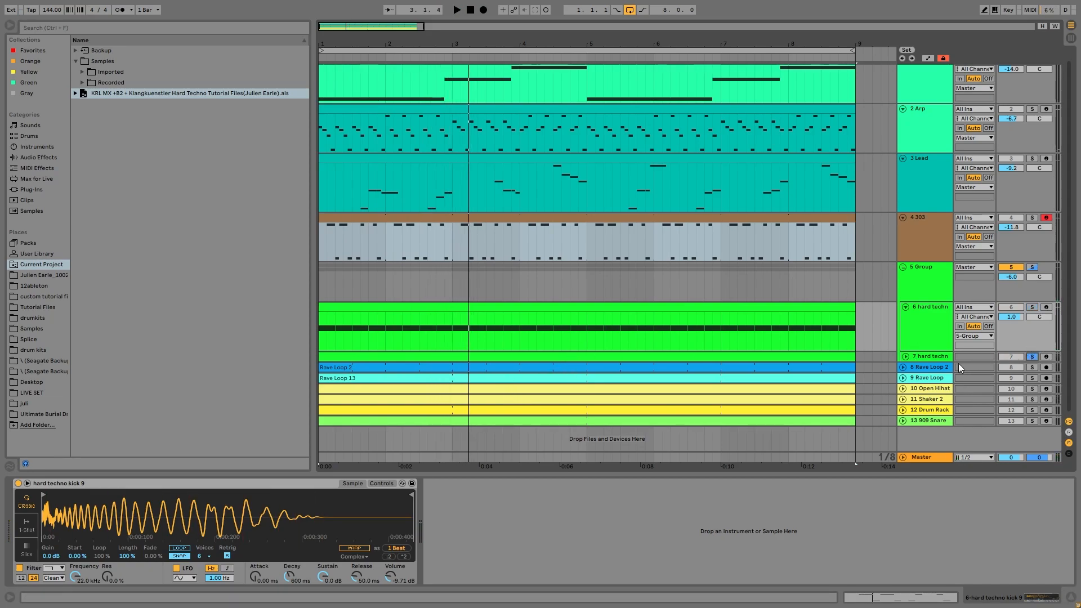
left_click(937, 354)
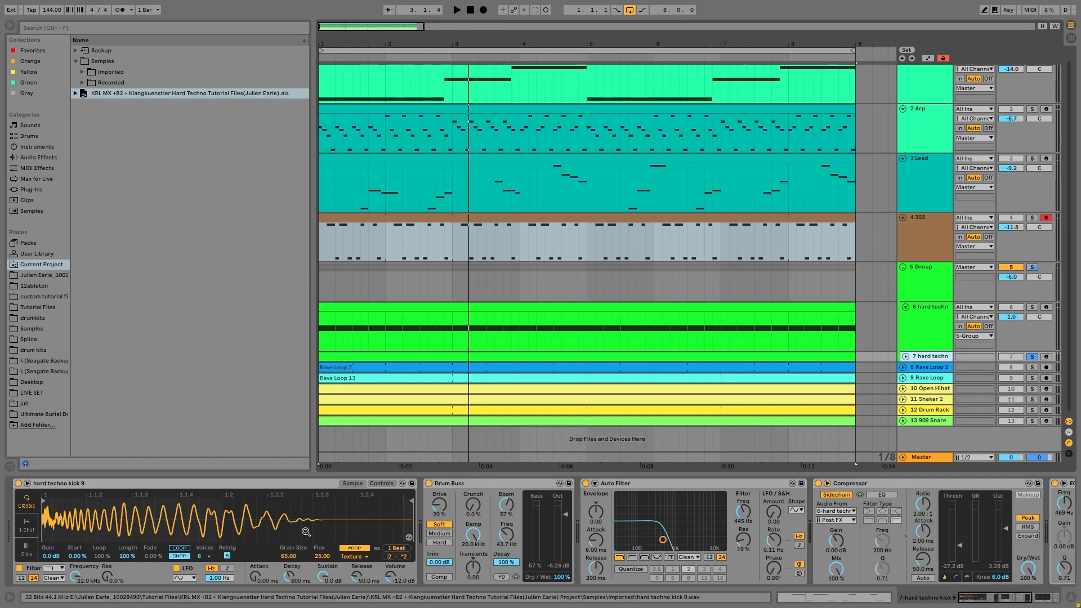
left_click(429, 483)
left_click(585, 483)
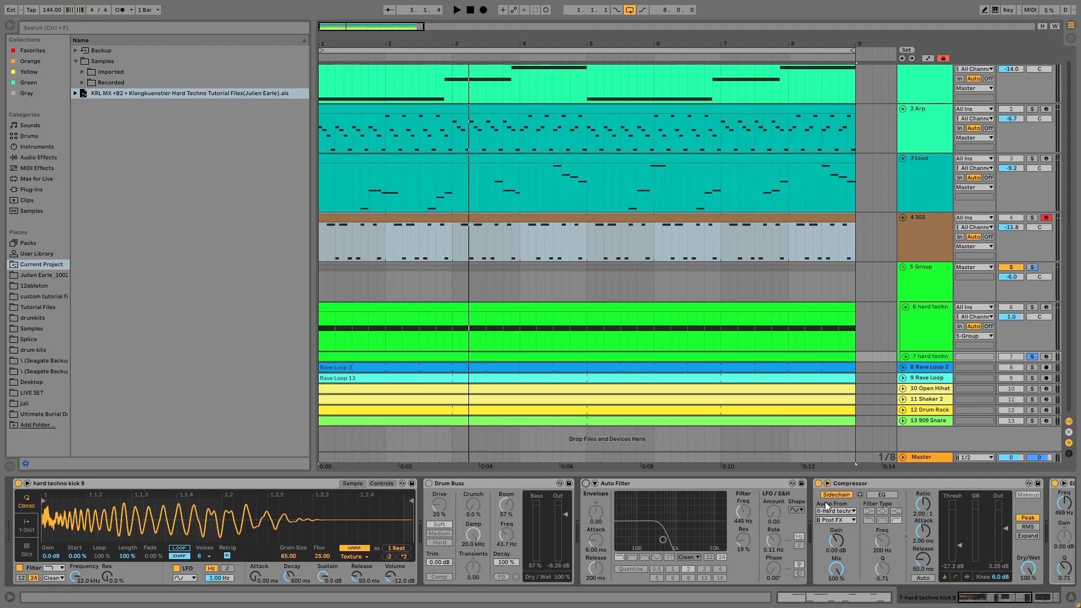
left_click(823, 484)
left_click(817, 484)
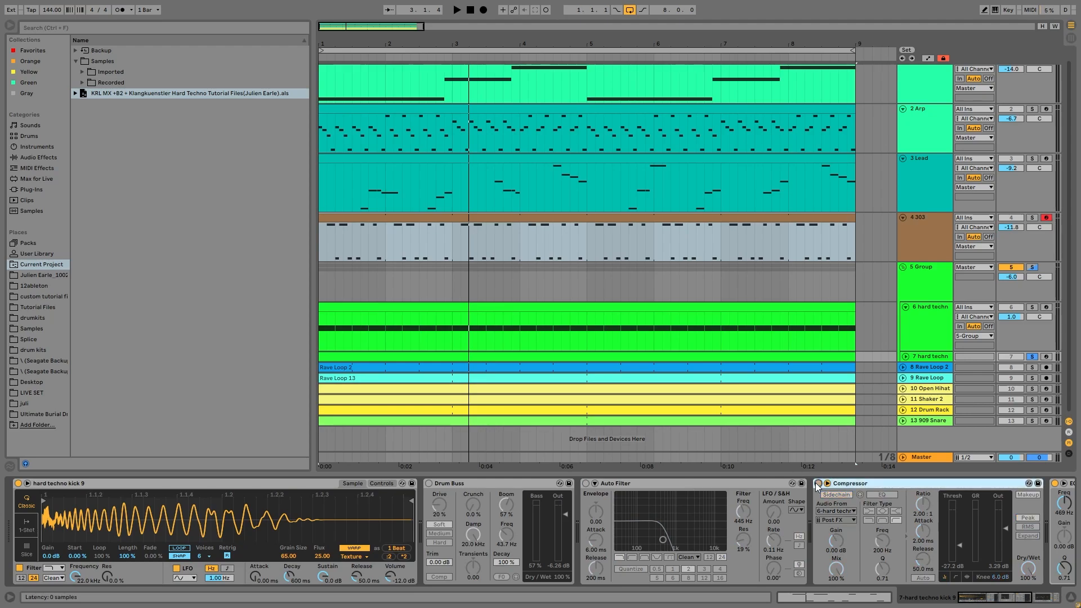
scroll(802, 529, "down", 5)
left_click(807, 483)
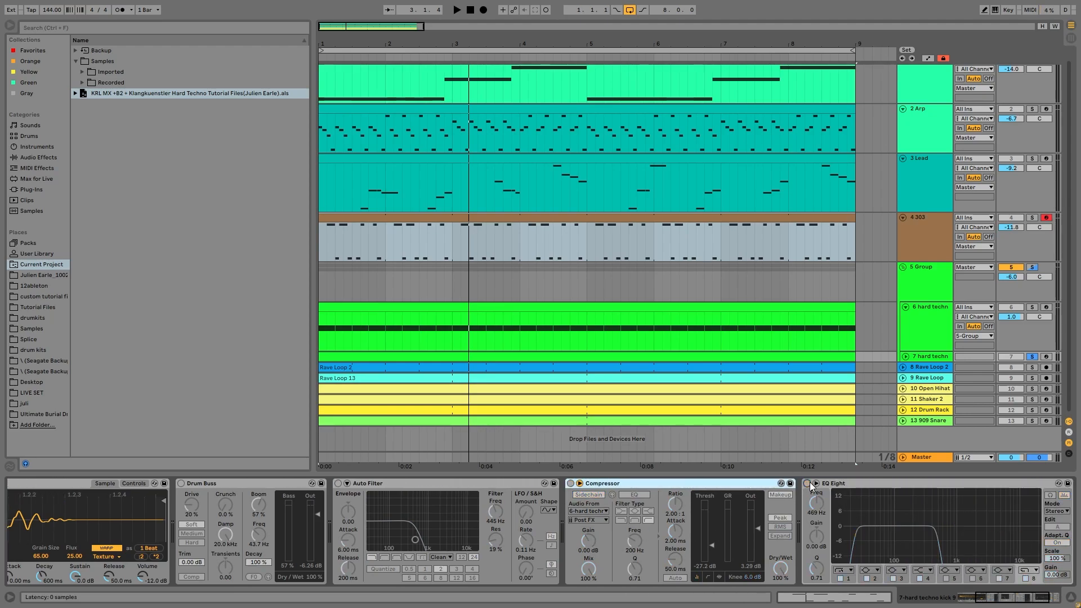
scroll(813, 506, "down", 3)
left_click(939, 484)
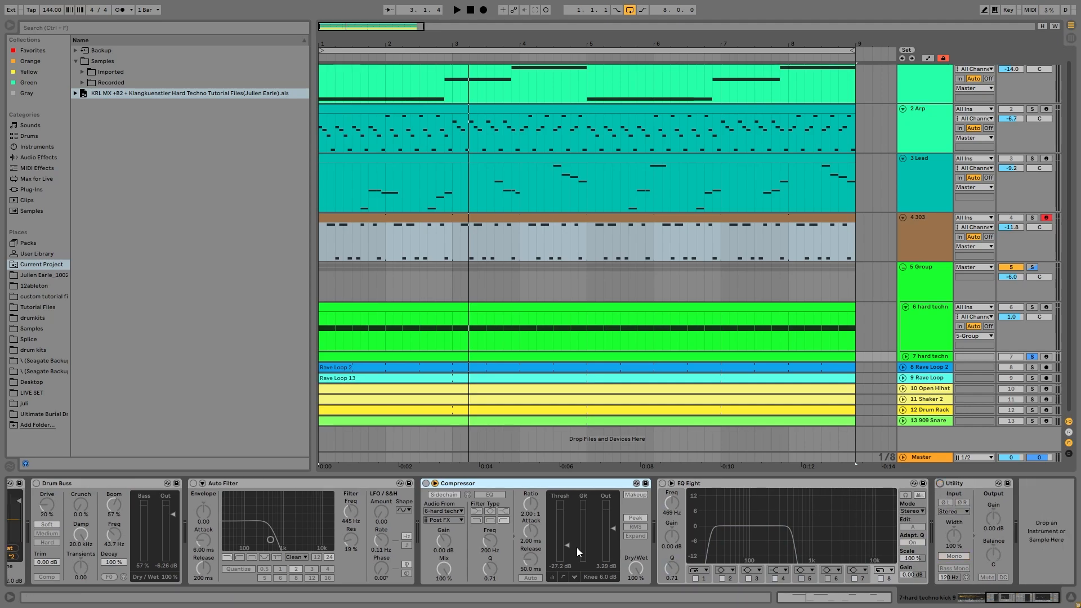
scroll(577, 547, "up", 8)
Play track 7's kick sample without effects and check the Texture warp mode in its sampler.
key("space")
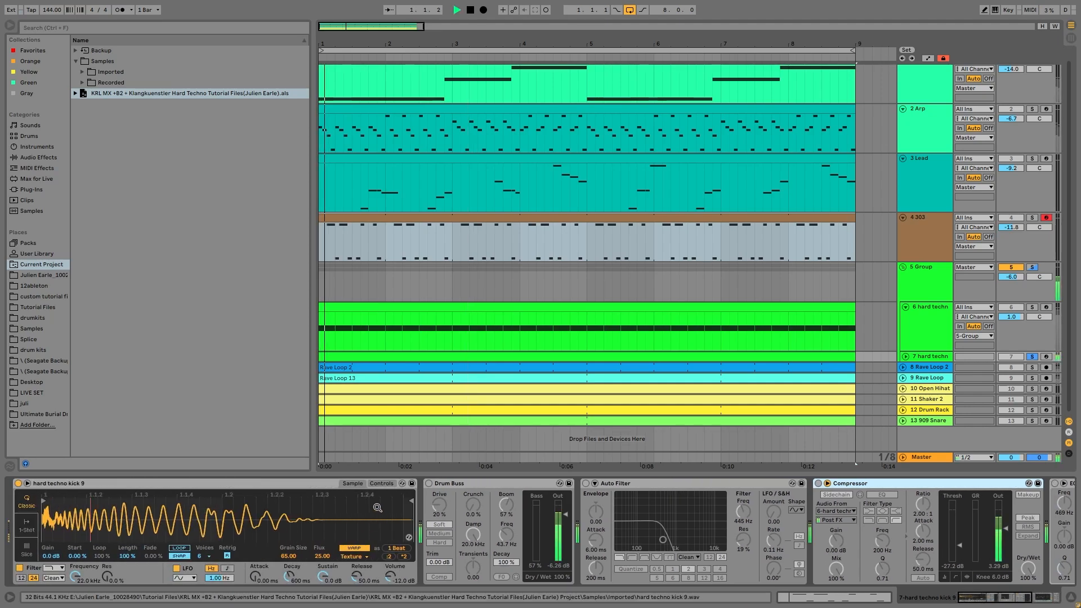
key("space")
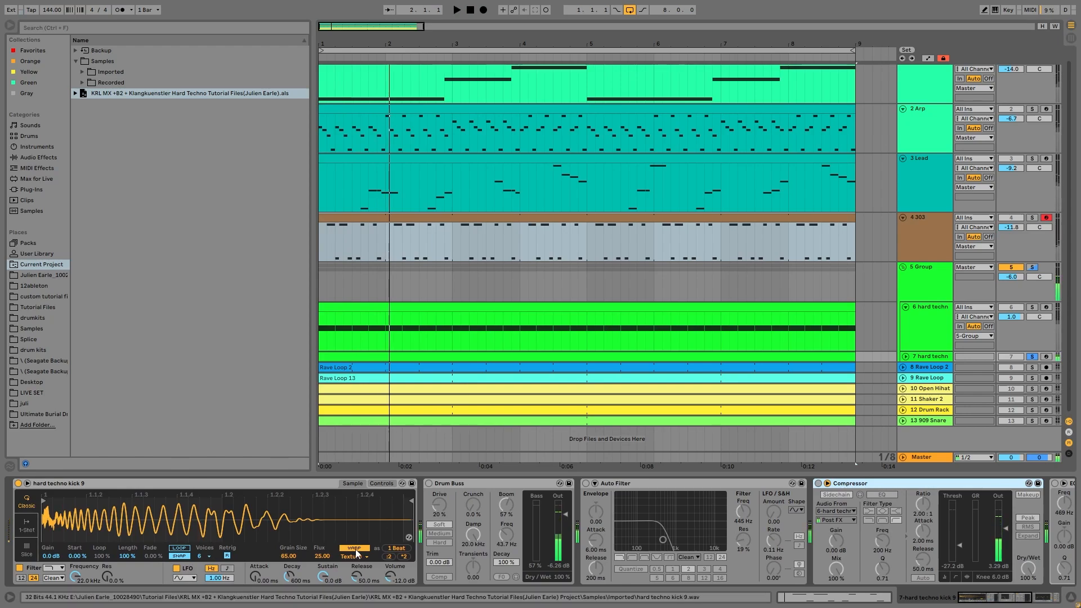
left_click(355, 556)
left_click(360, 554)
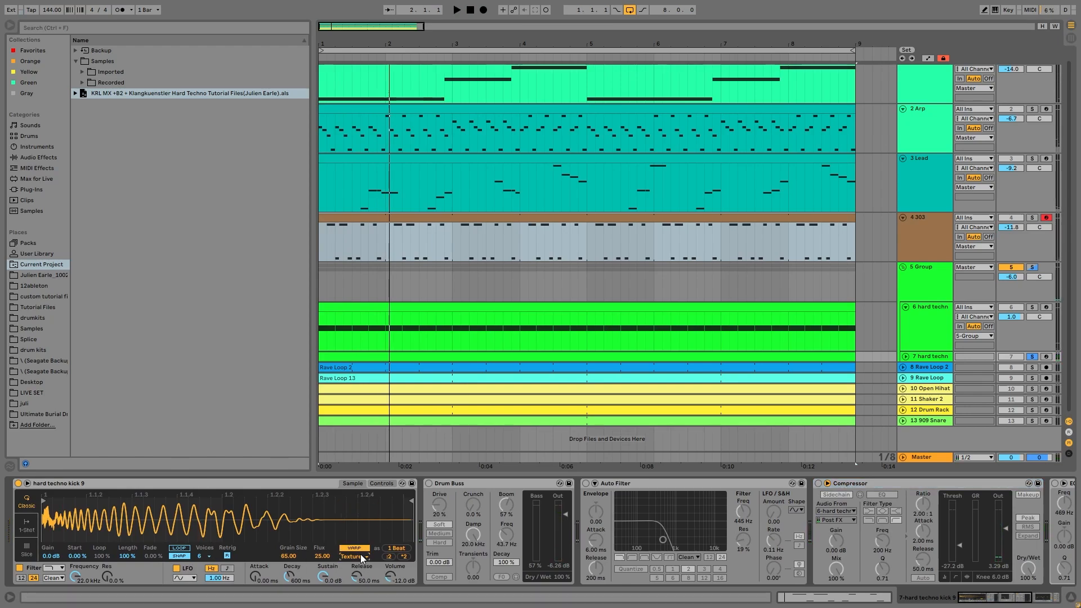
Review the transpose and envelope controls of track 7's kick sampler during playback, and return to its sample waveform.
left_click(372, 482)
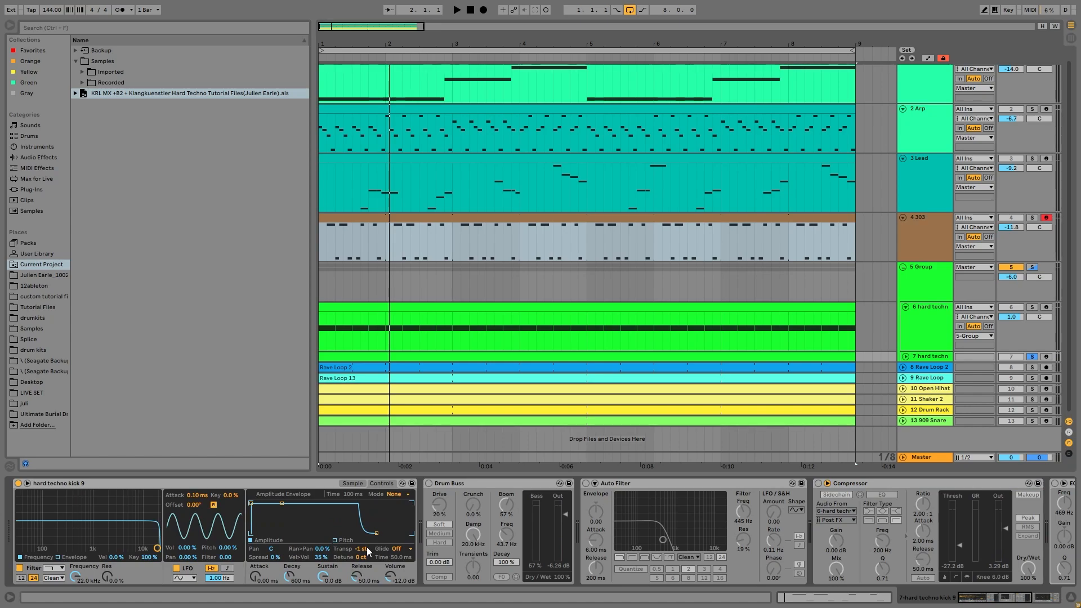
key("space")
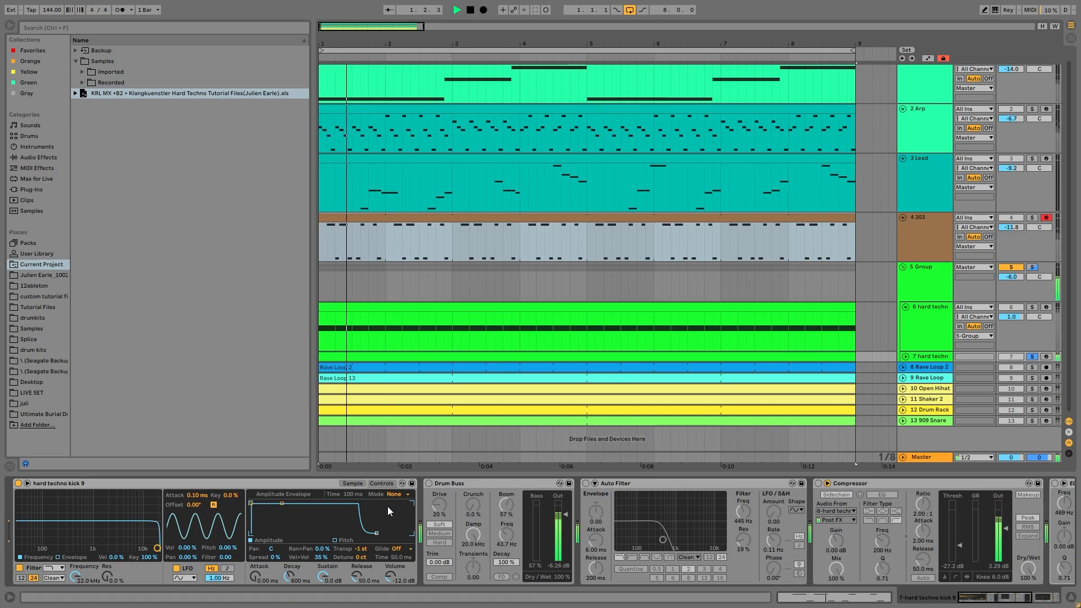
left_click(354, 481)
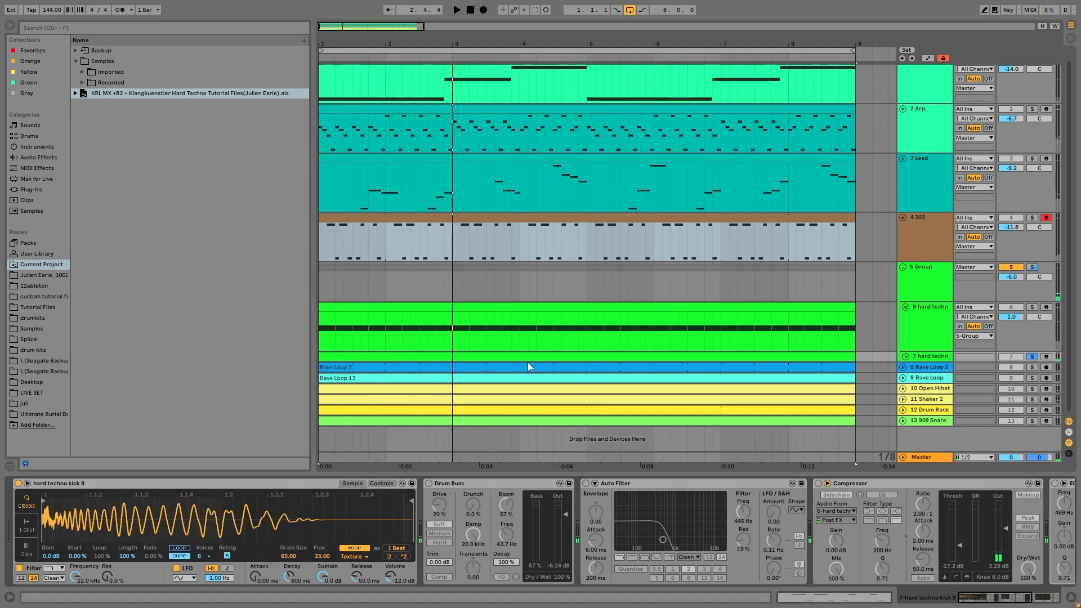
Reactivate the Drum Buss, Auto Filter and Compressor on hard techno track 7, playing the kick between activations.
left_click(427, 483)
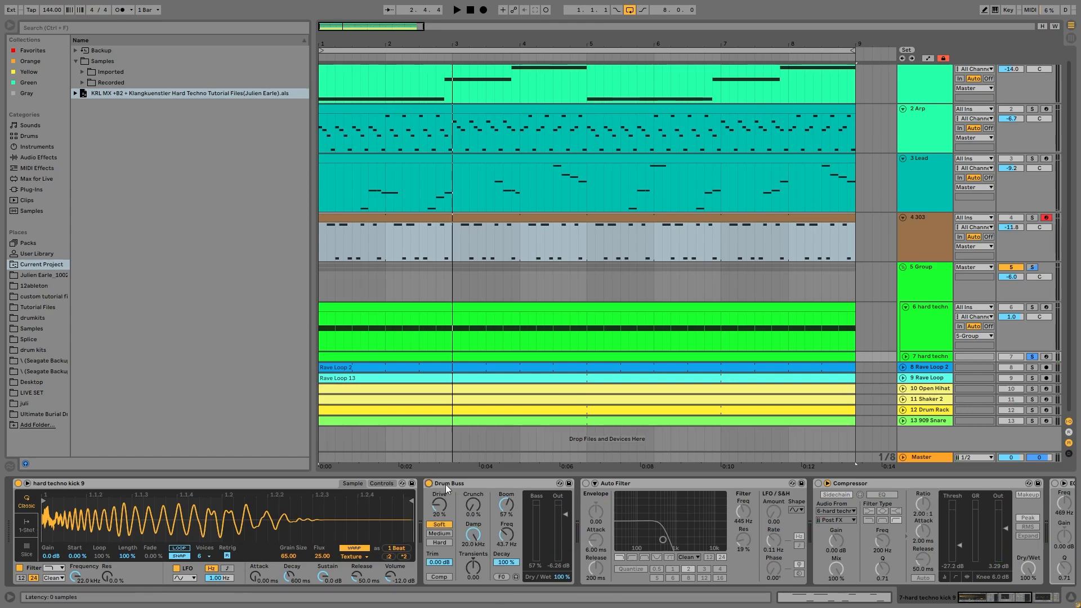
key("space")
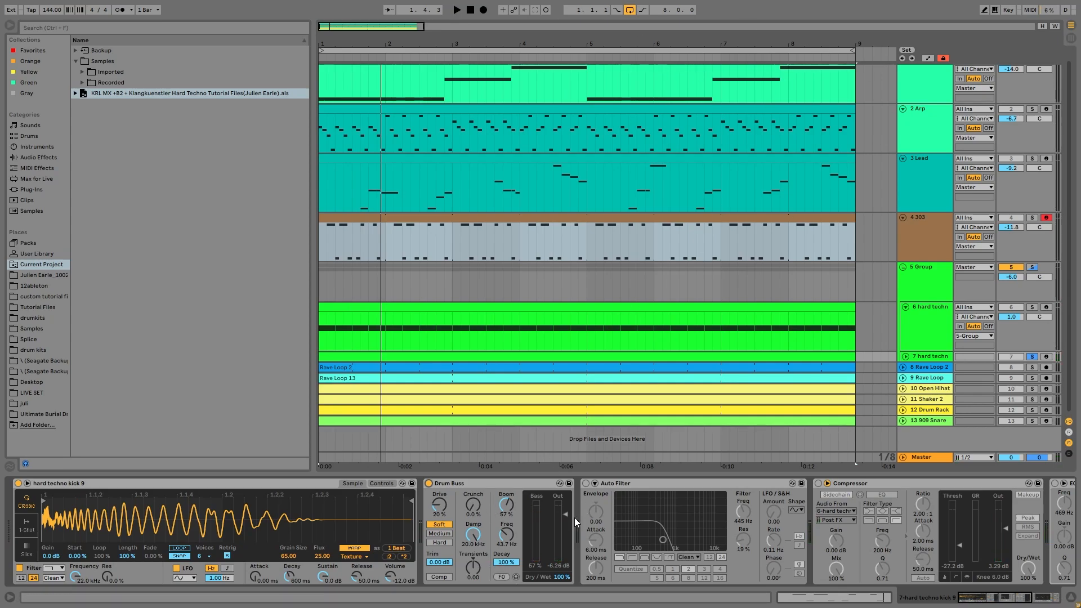
left_click(589, 484)
key("space")
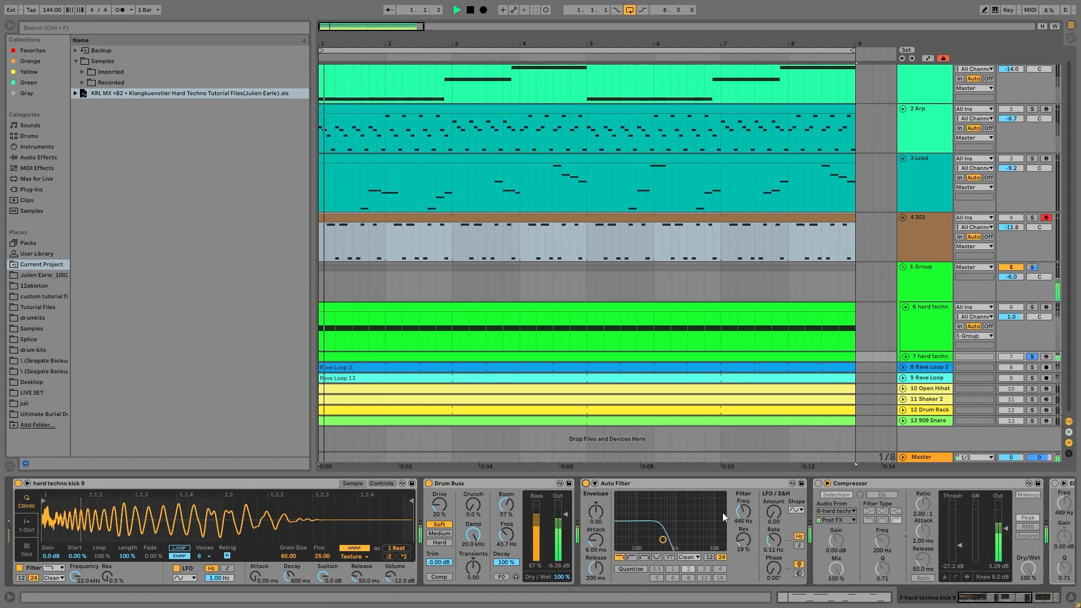
left_click(817, 484)
scroll(827, 506, "down", 6)
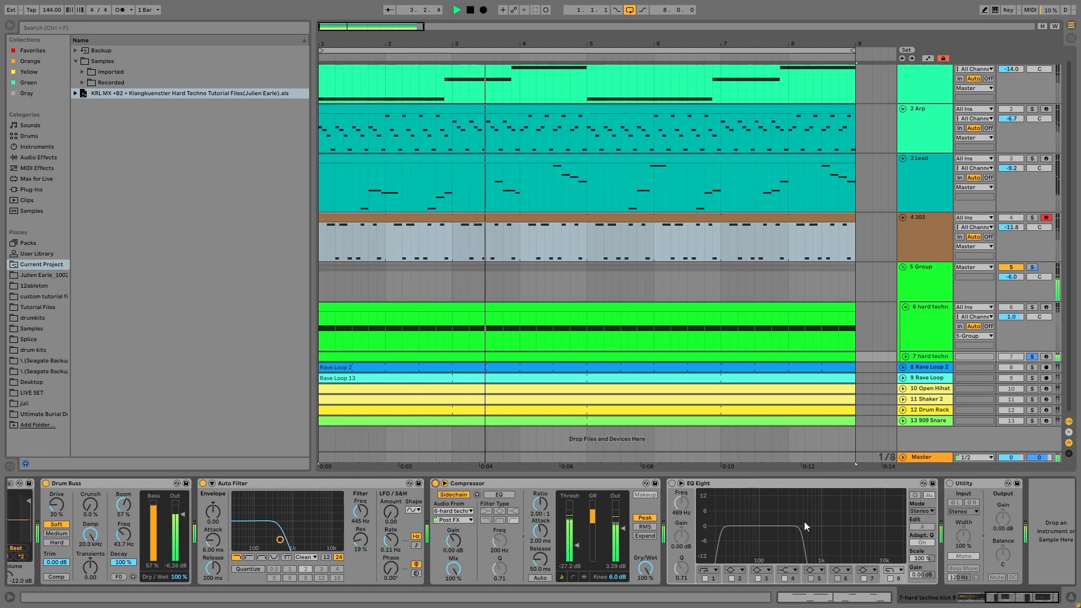
Reactivate track 7's EQ Eight and Utility, and select the EQ's first band to show its low cut.
left_click(663, 483)
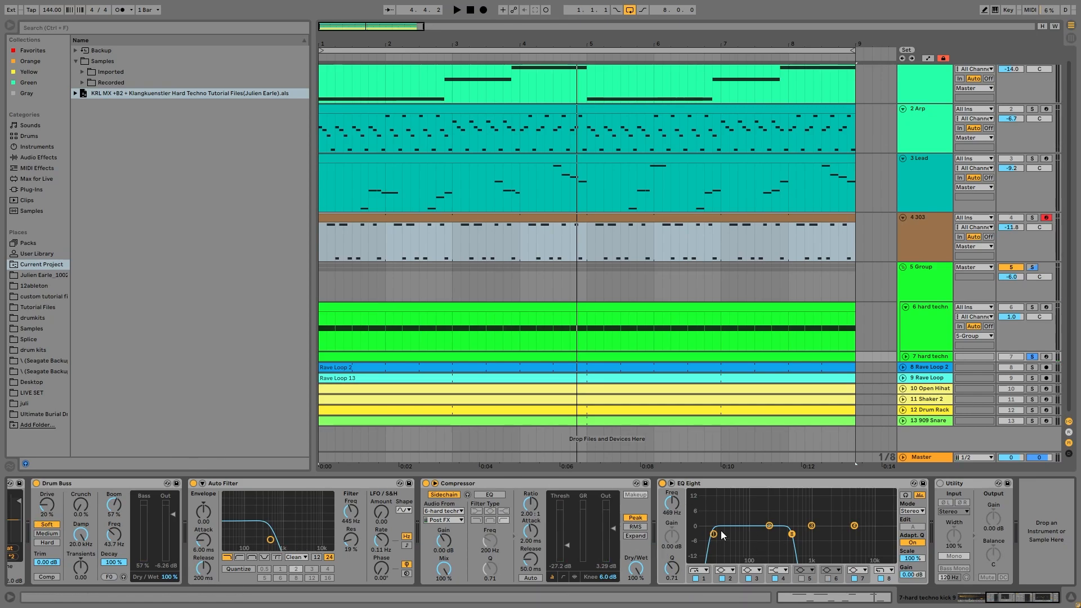
left_click_drag(729, 544, 730, 545)
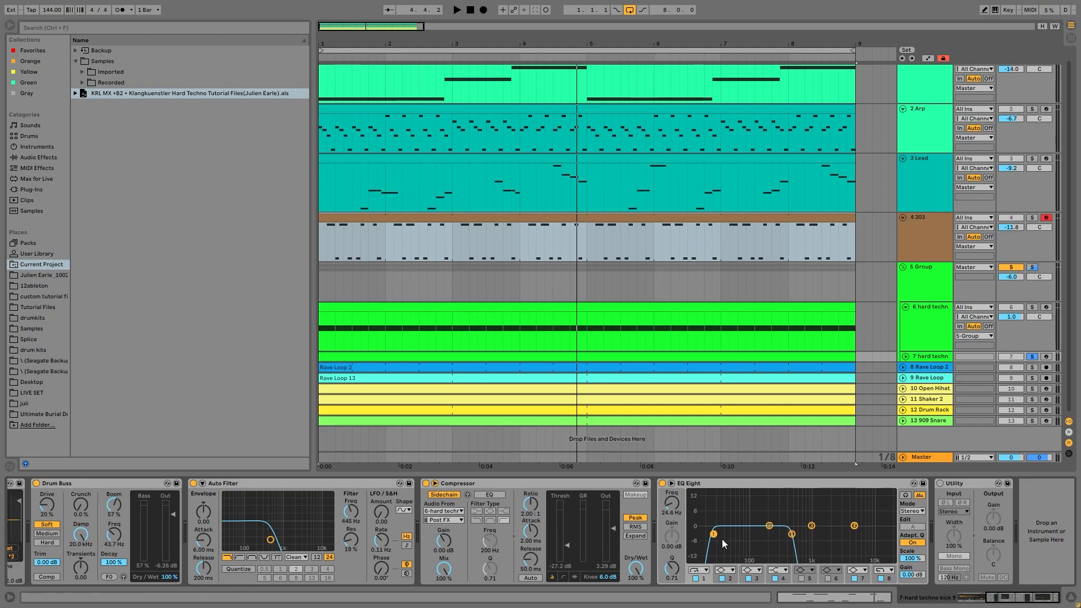
left_click(940, 483)
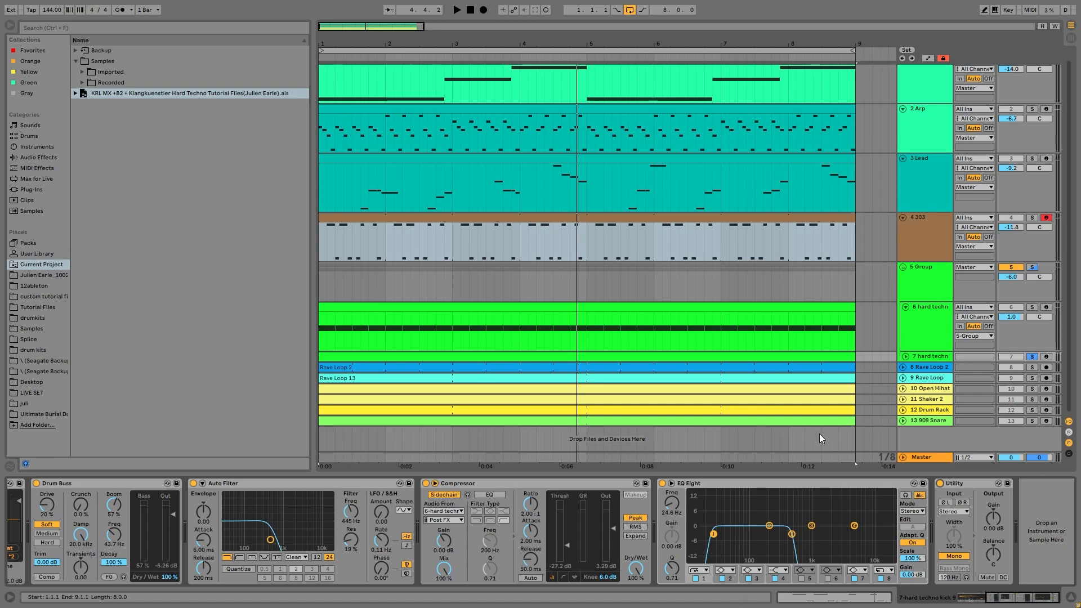
left_click(964, 485)
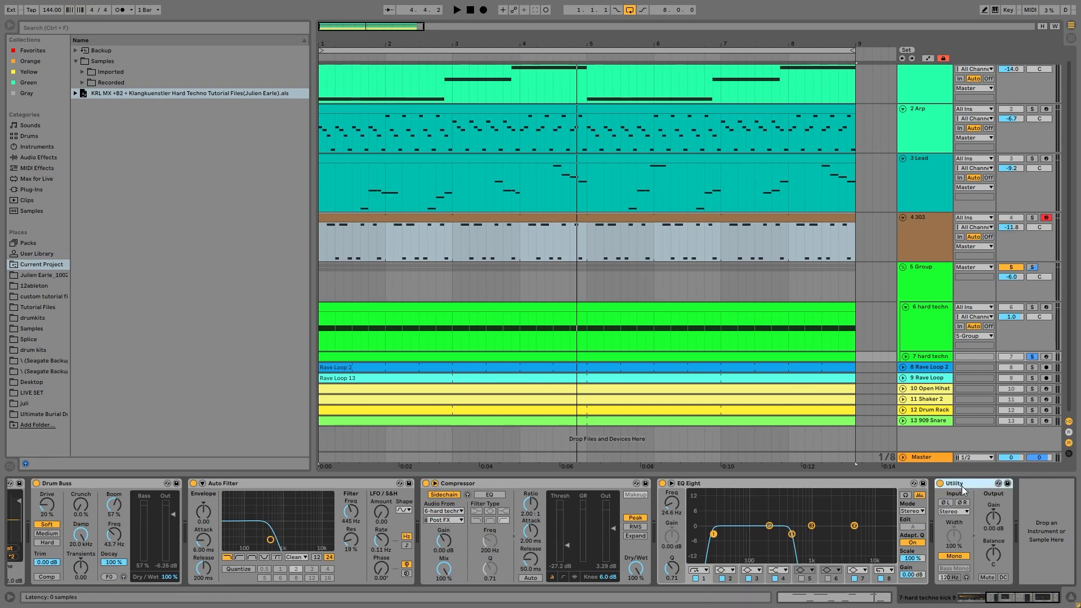
Inspect track 7's kick sample waveform up close, restore its full view and return to the end of the device chain.
left_click_drag(992, 597, 842, 601)
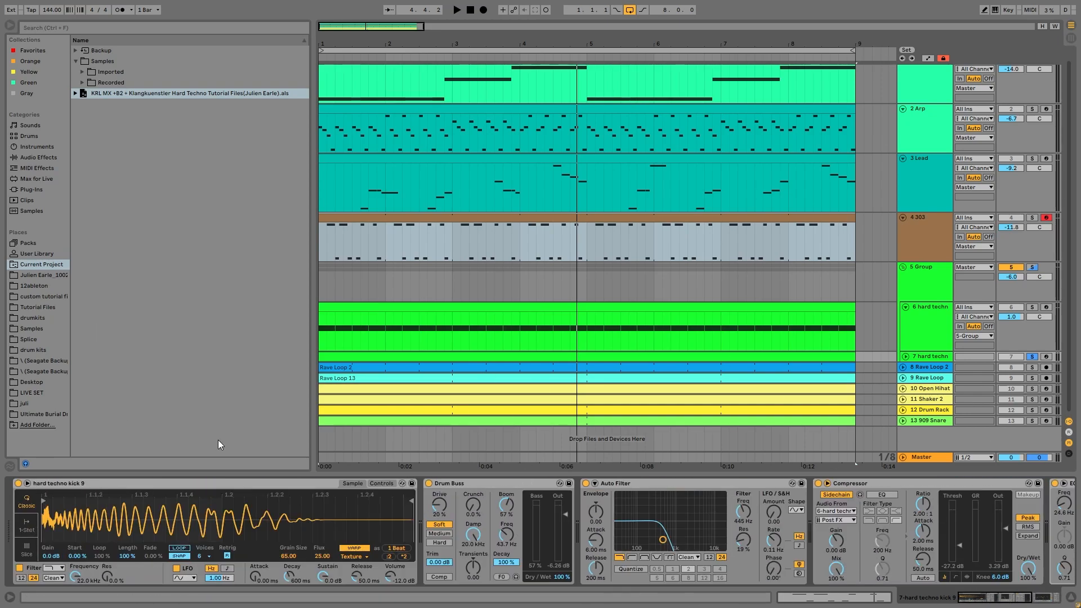
left_click_drag(54, 518, 54, 585)
left_click_drag(200, 525, 394, 585)
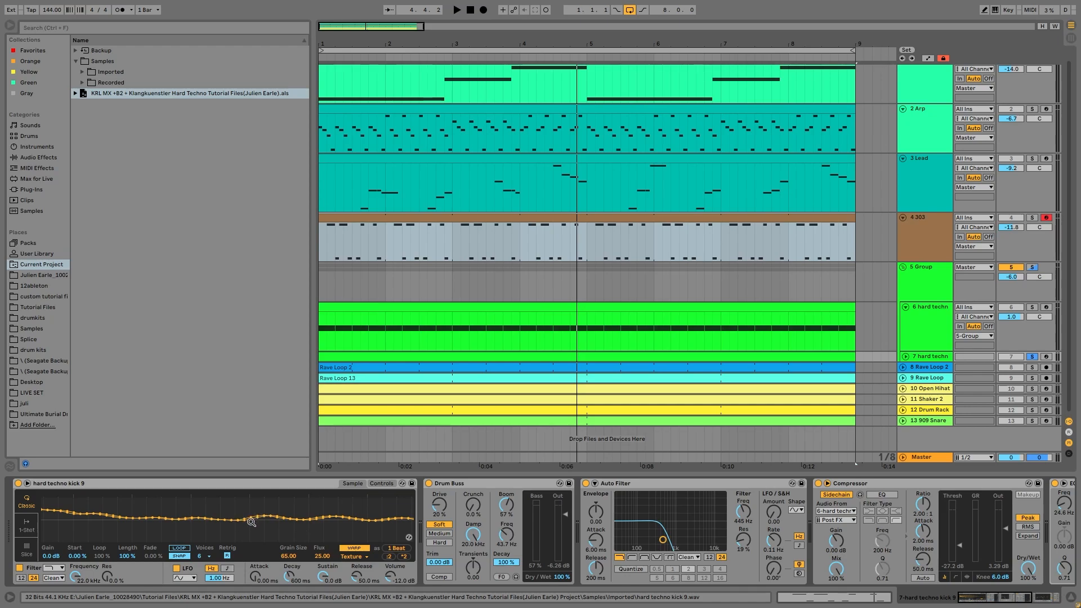
left_click_drag(252, 520, 258, 557)
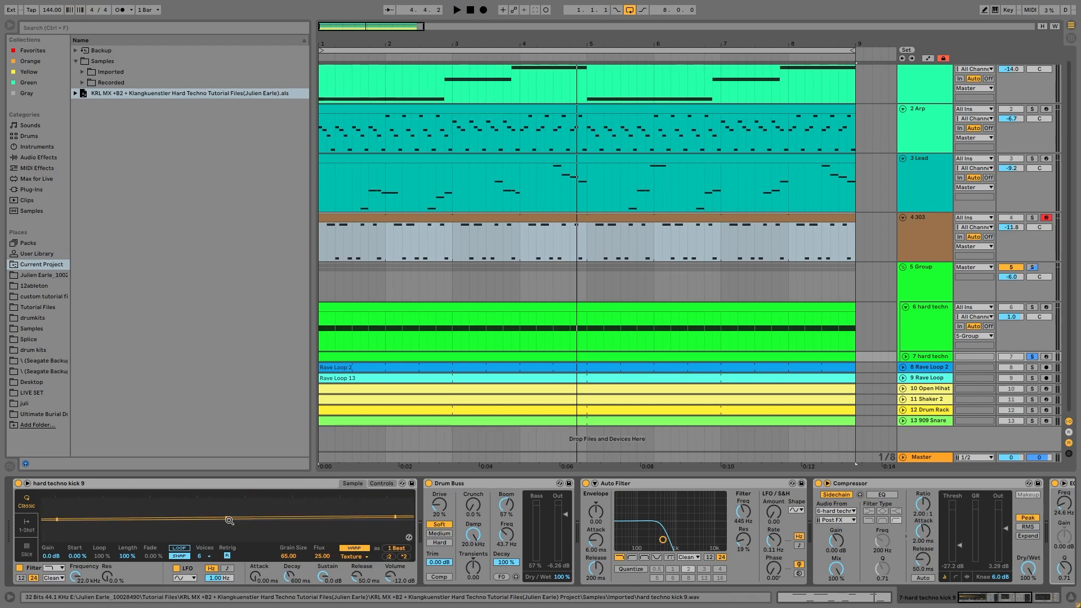
left_click_drag(231, 512, 140, 542)
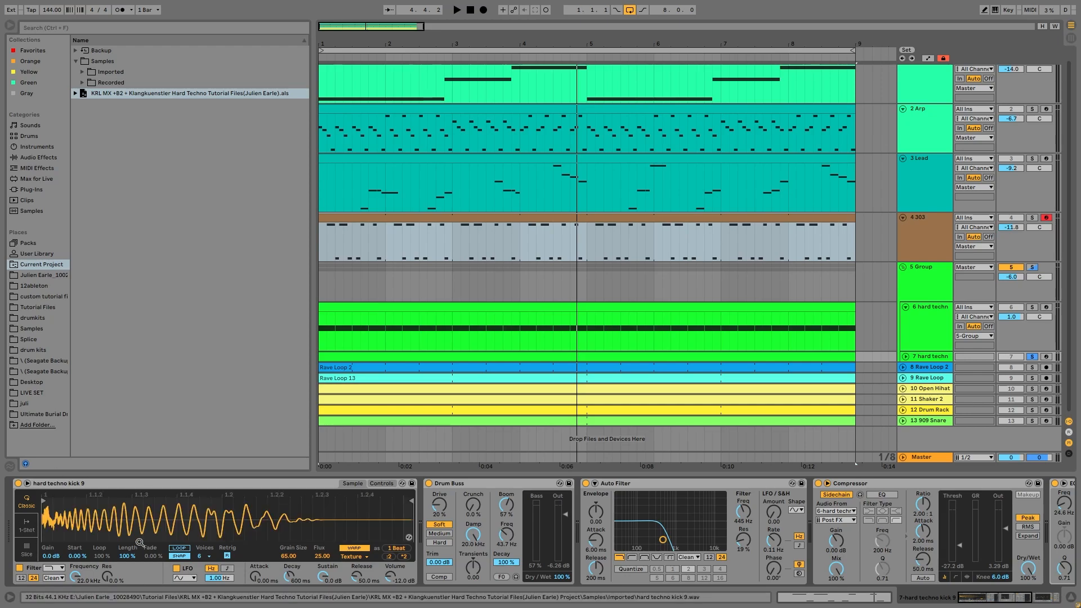
left_click(1043, 598)
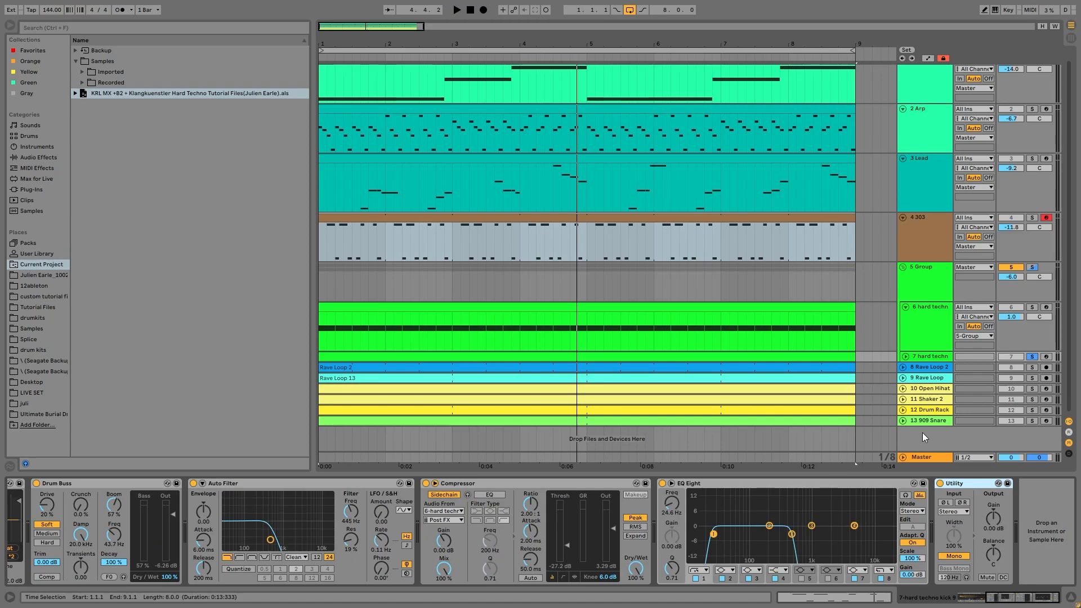
Select the kick group with its EQ Eight and play both kick layers together with the group soloed.
left_click(930, 275)
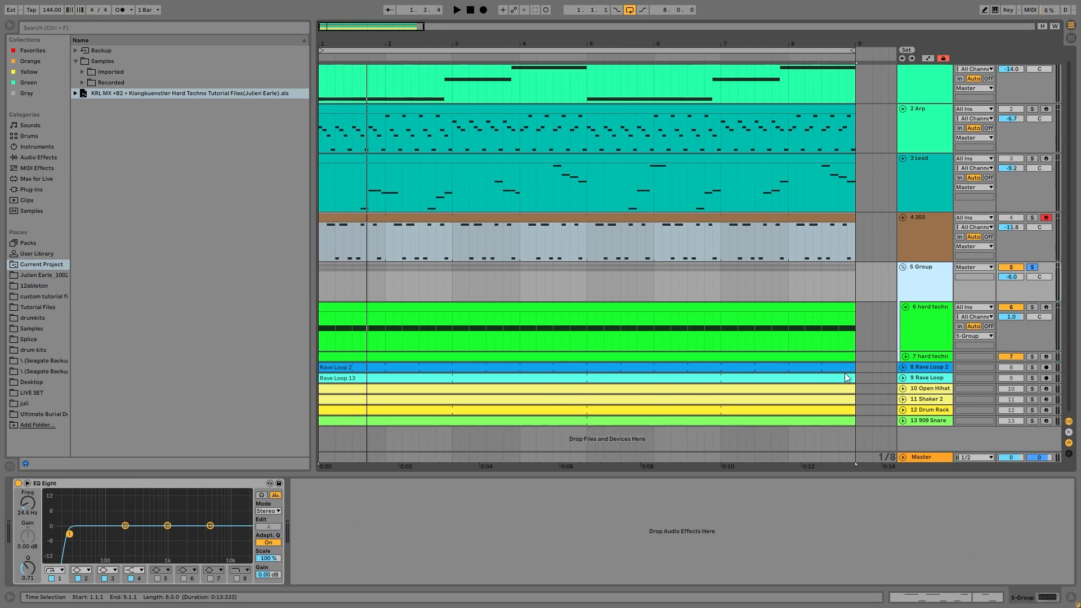
key("space")
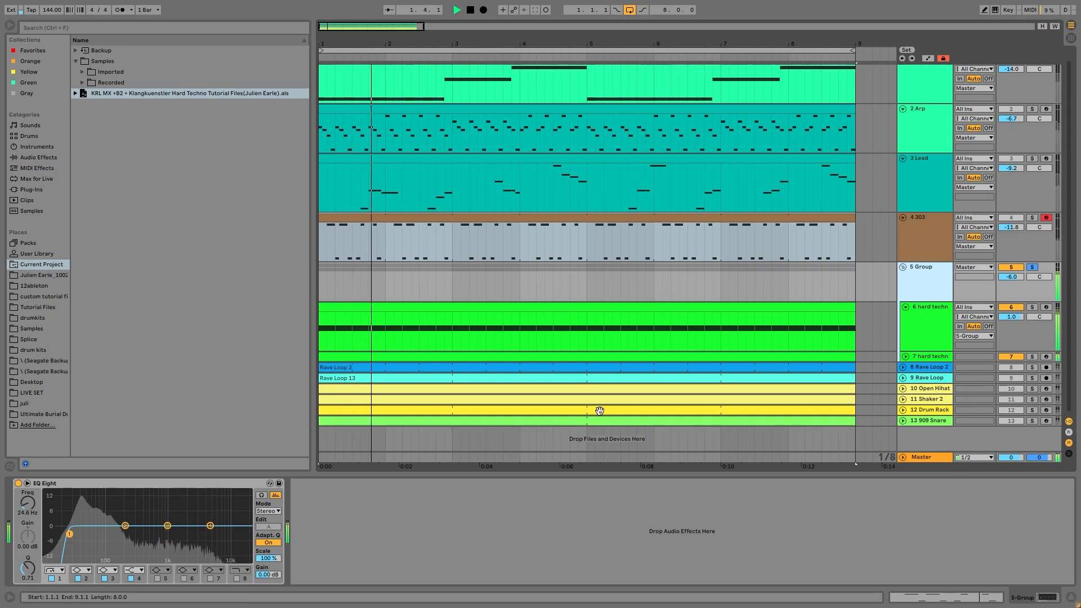
key("space")
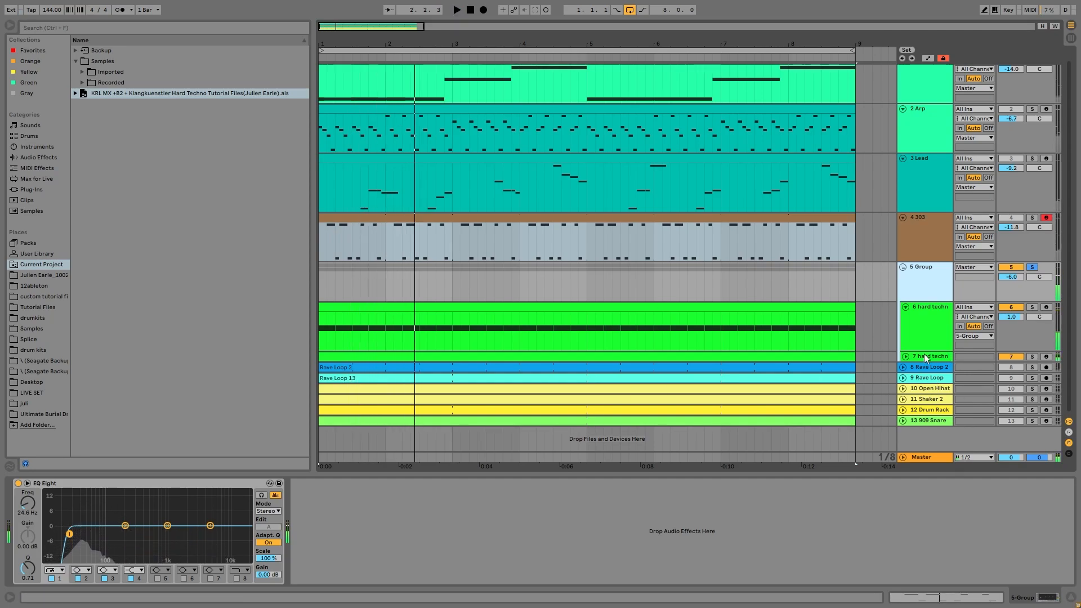
Select tracks 8 Rave Loop 2 through 13 909 Snare, solo them together and play the percussion without the kicks.
left_click(946, 368)
left_click(931, 423, "shift")
left_click(1027, 367)
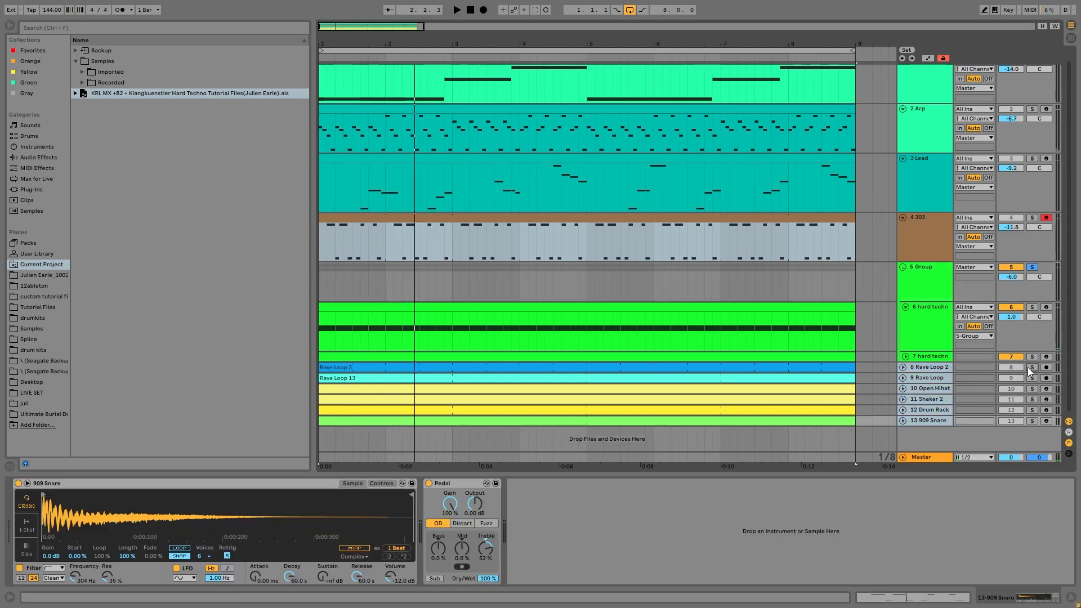
key("space")
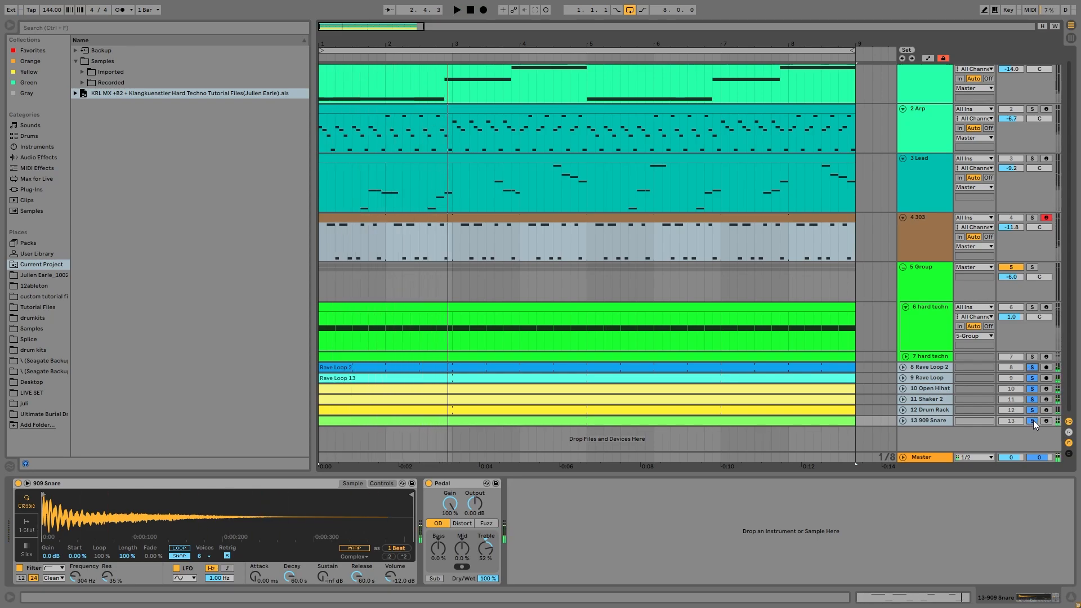
Add the kick group to the soloed percussion tracks and play the full drum section.
left_click(1031, 268)
key("space")
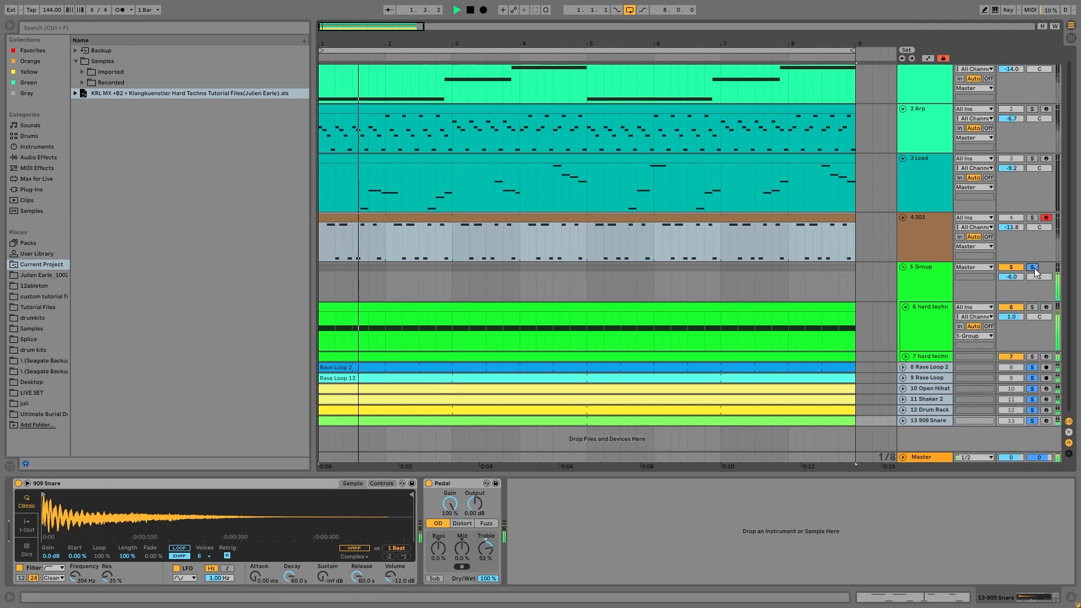
key("space")
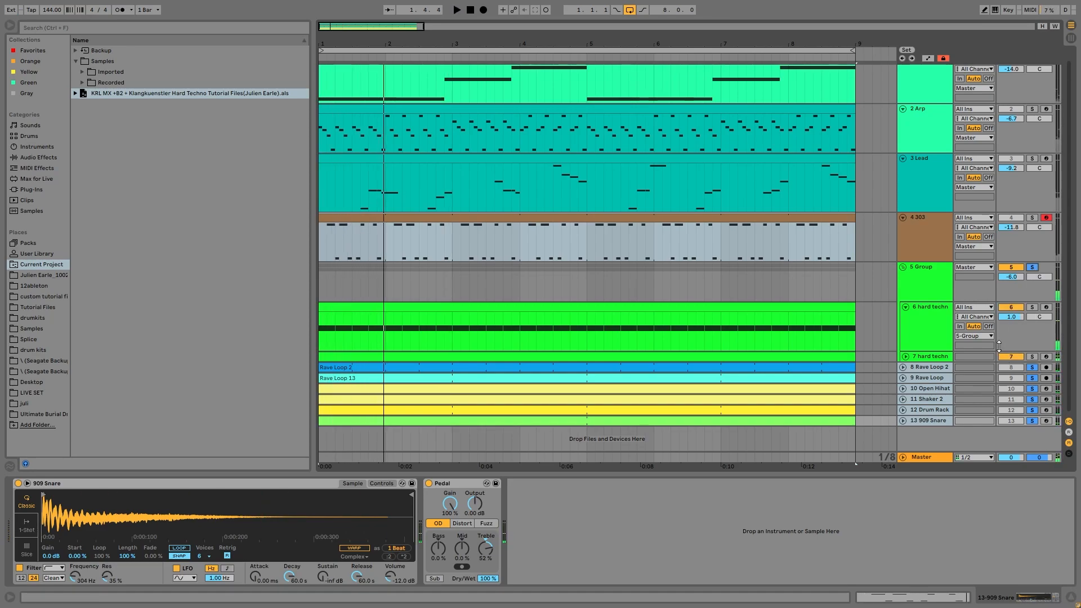
key("space")
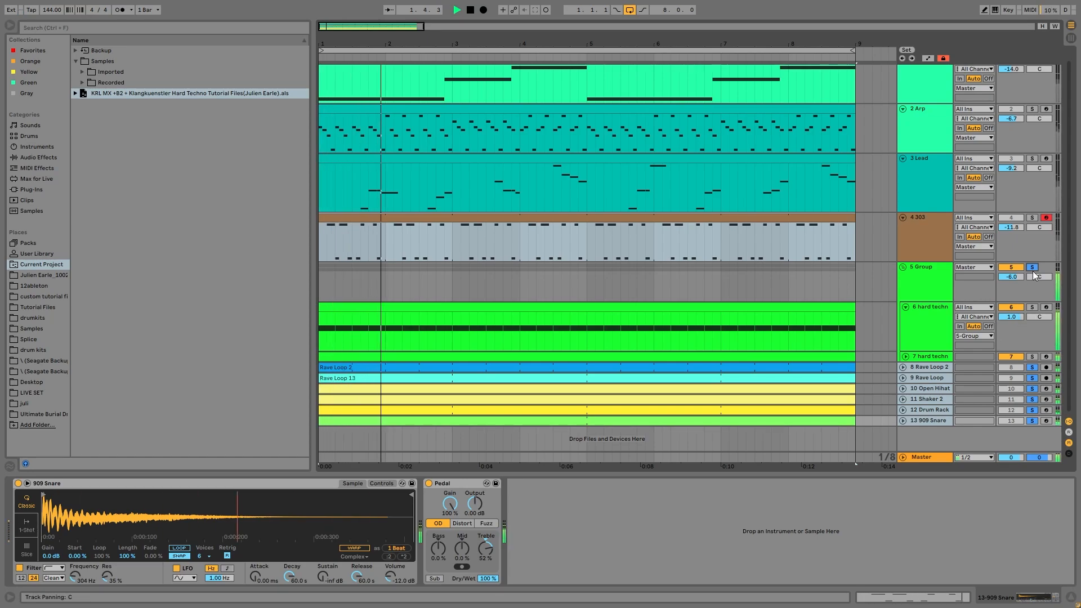
key("space")
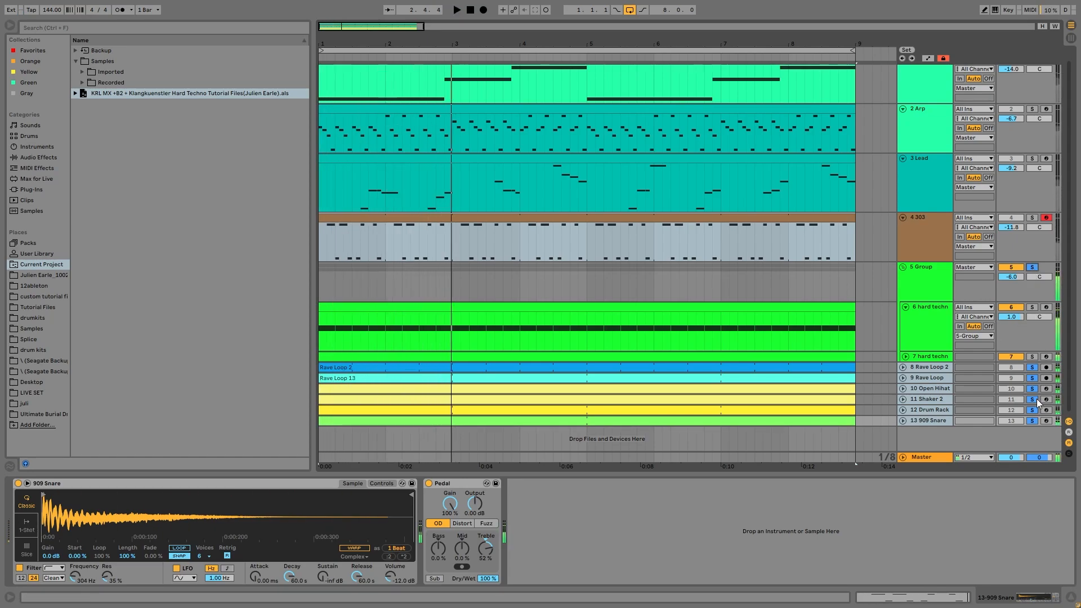
Clear the solos, unfold tracks 8 Rave Loop 2 and 9 Rave Loop, and select track 8.
left_click(1032, 367)
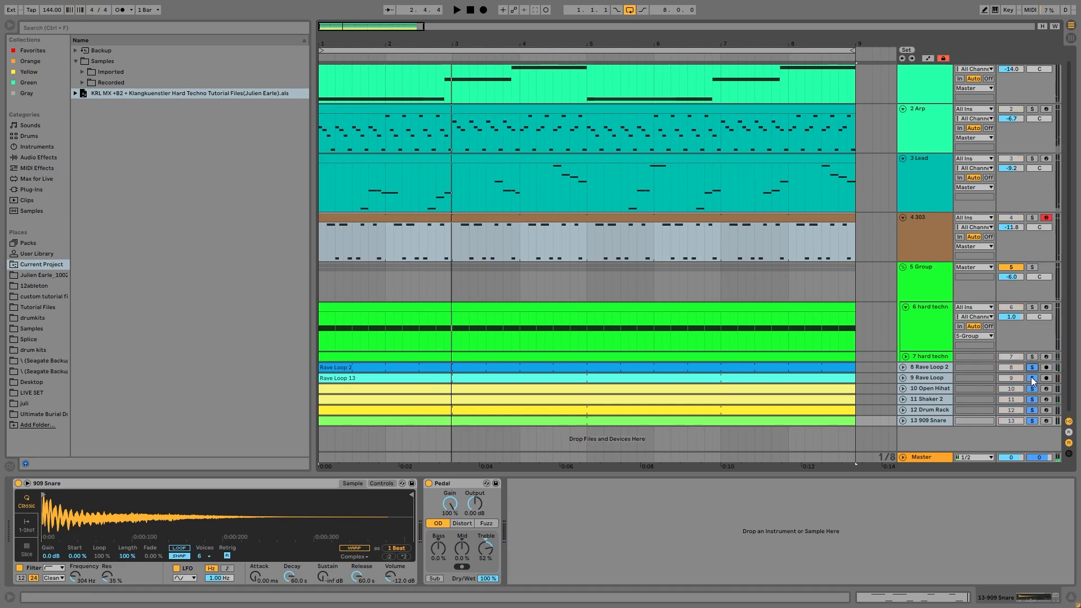
left_click(934, 378)
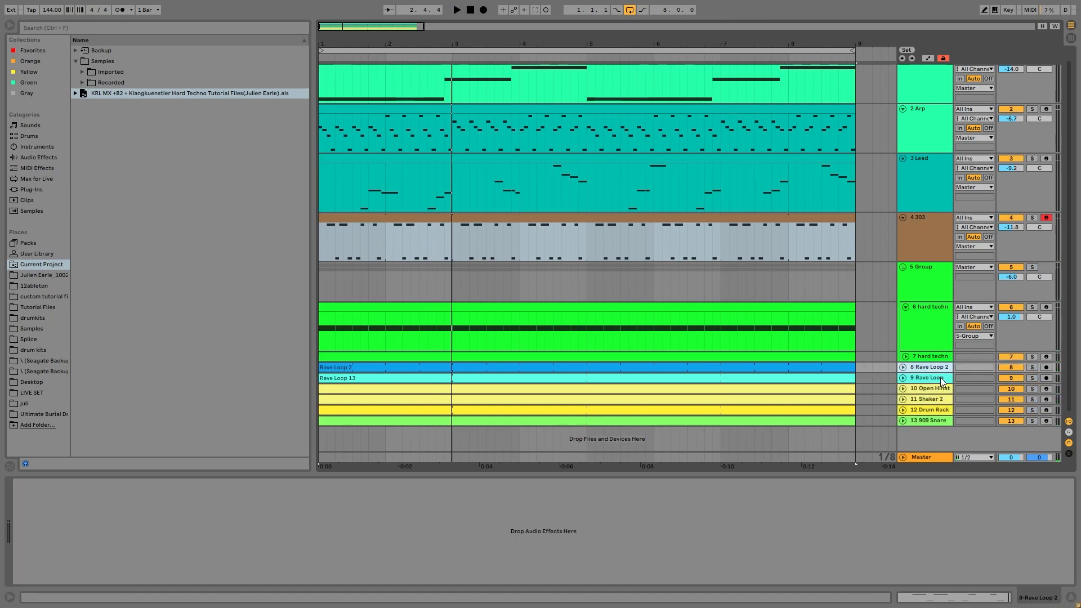
left_click(902, 377)
left_click(902, 367)
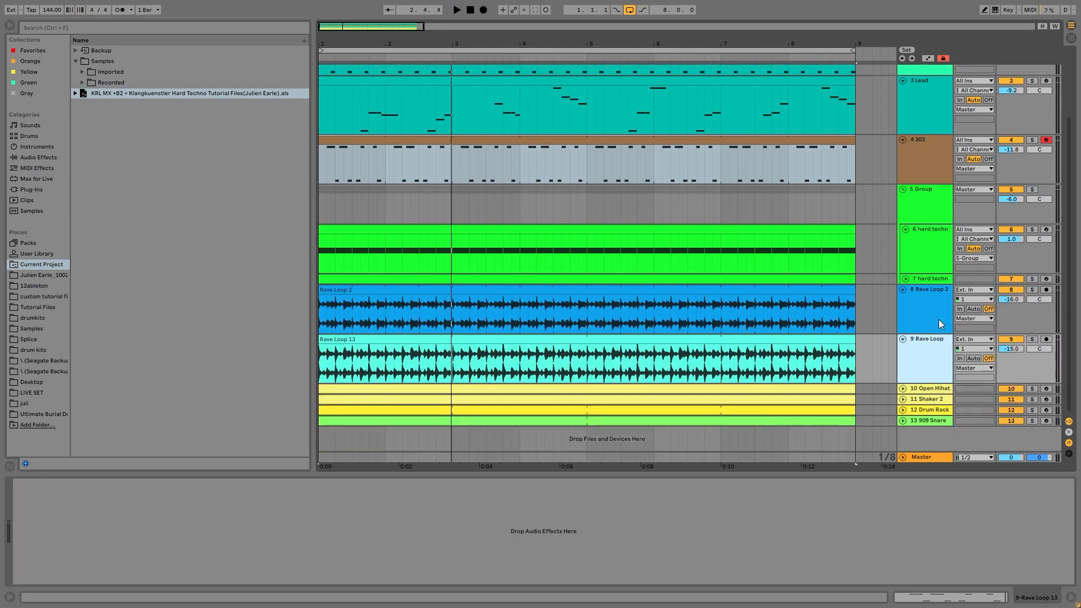
left_click(937, 320)
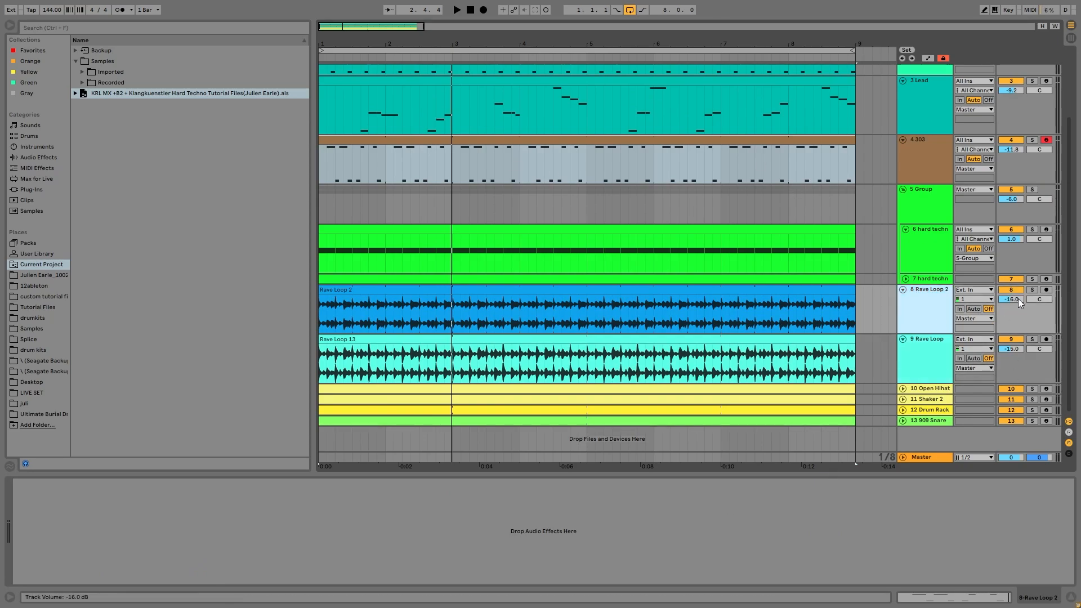
Play Rave Loop 2 soloed, and switch the solo to track 9 to play Rave Loop 13 from the start.
left_click(1033, 289)
key("space")
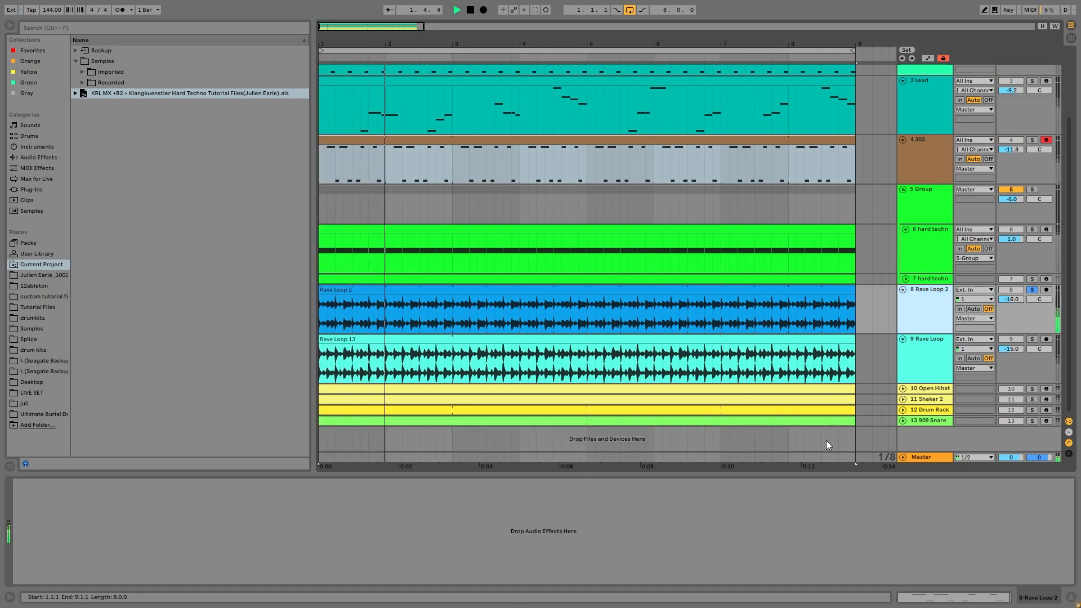
left_click(1032, 340)
key("space")
key("space")
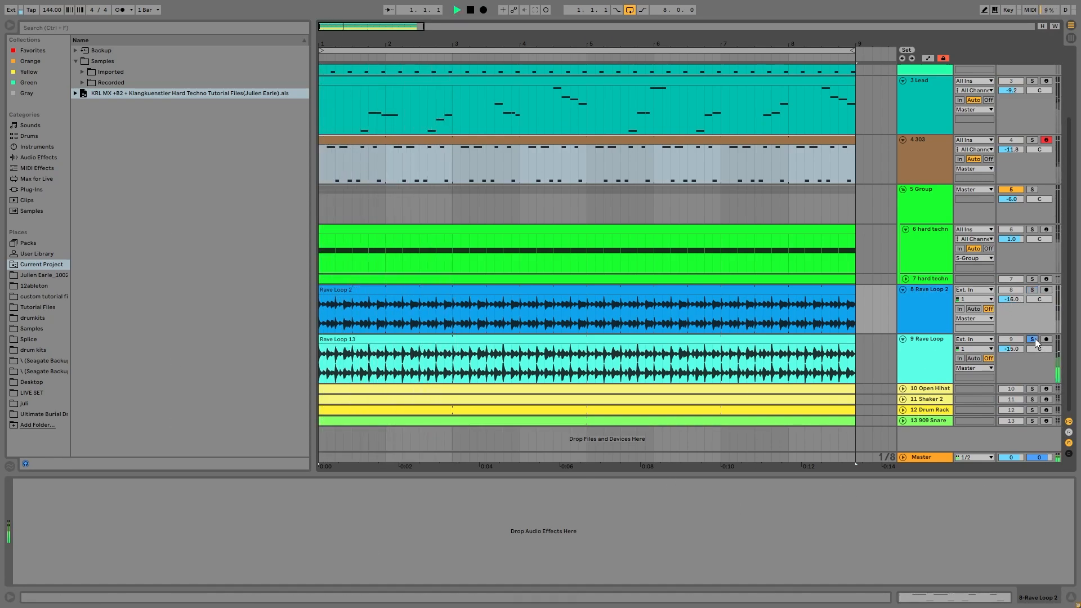
left_click(937, 353)
key("space")
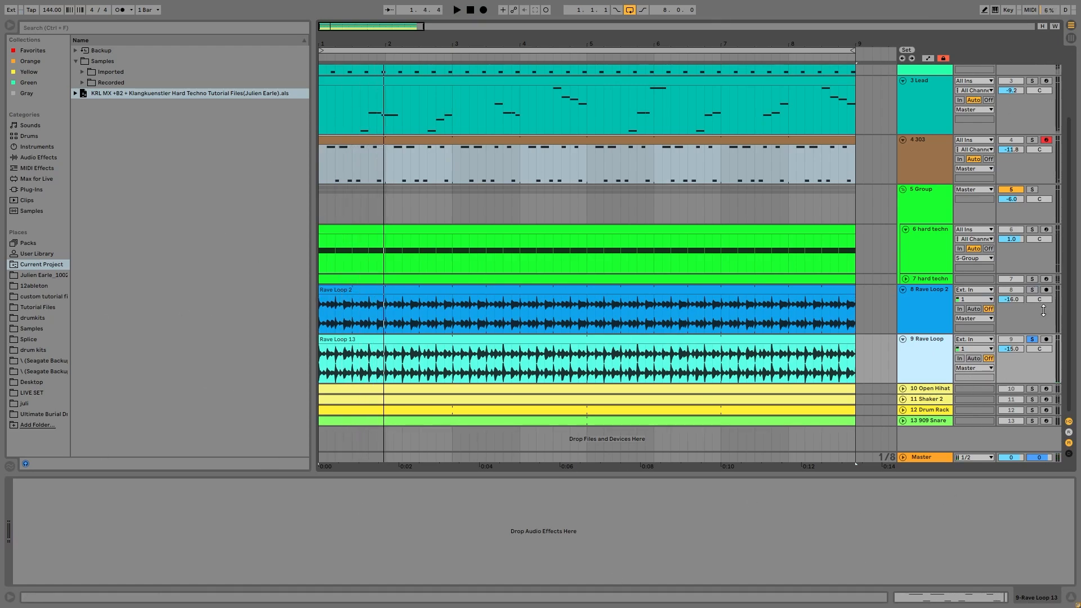
Add track 8 to the solo and play both rave loops together.
left_click(1033, 290)
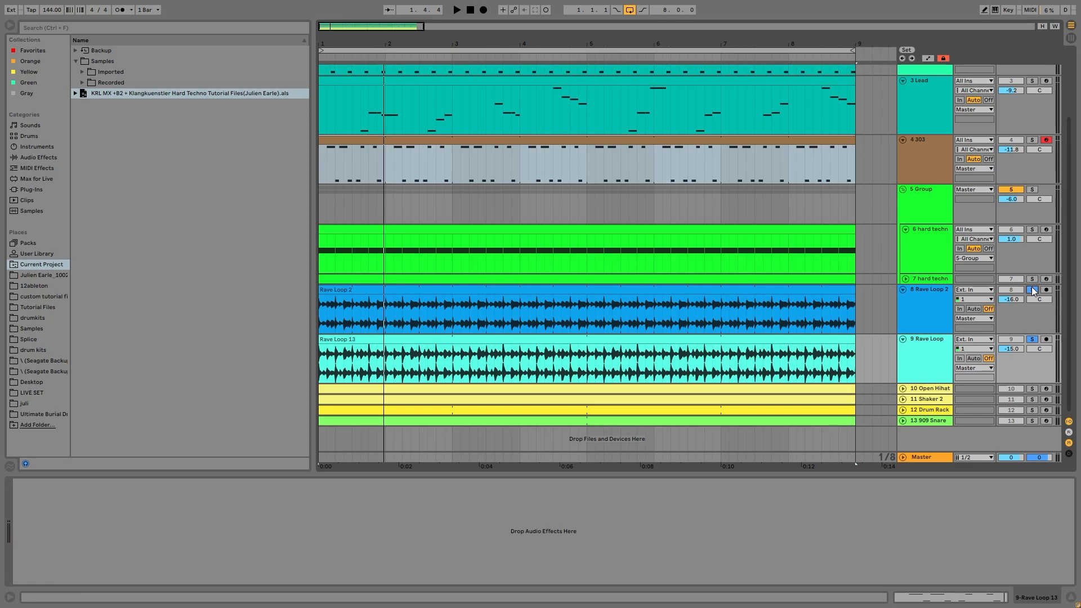
key("space")
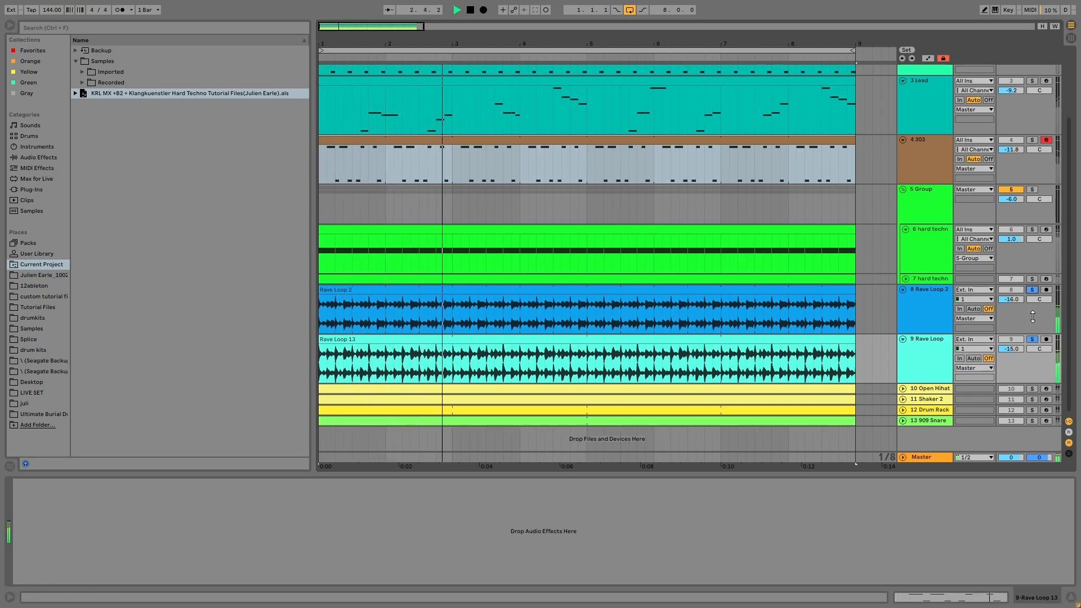
key("space")
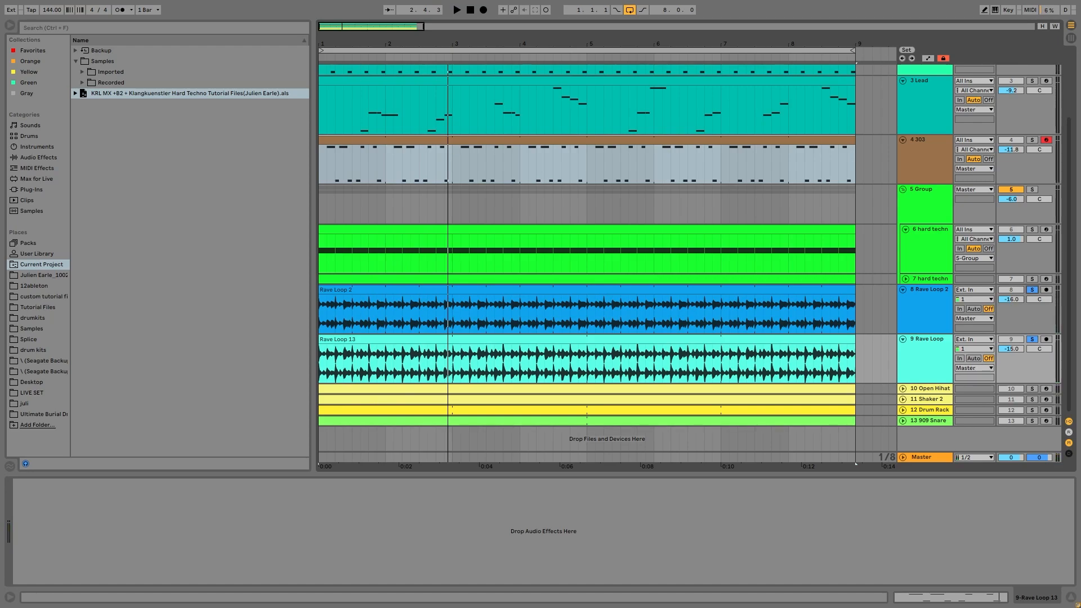
key("space")
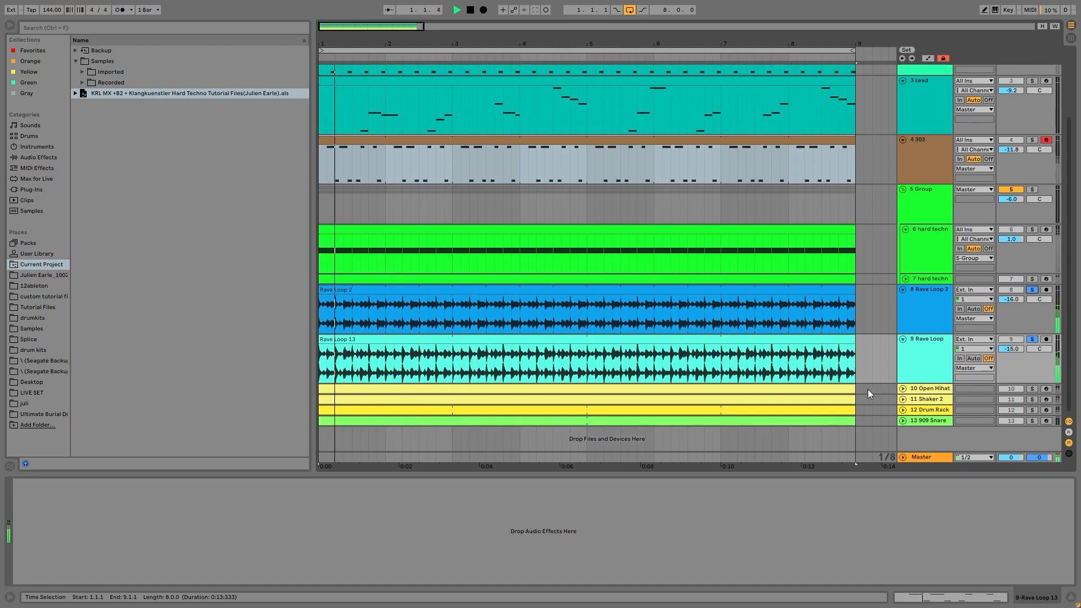
Compare the rave loops by switching the solo between tracks 9 and 8 during playback, ending on track 8.
left_click(1032, 339)
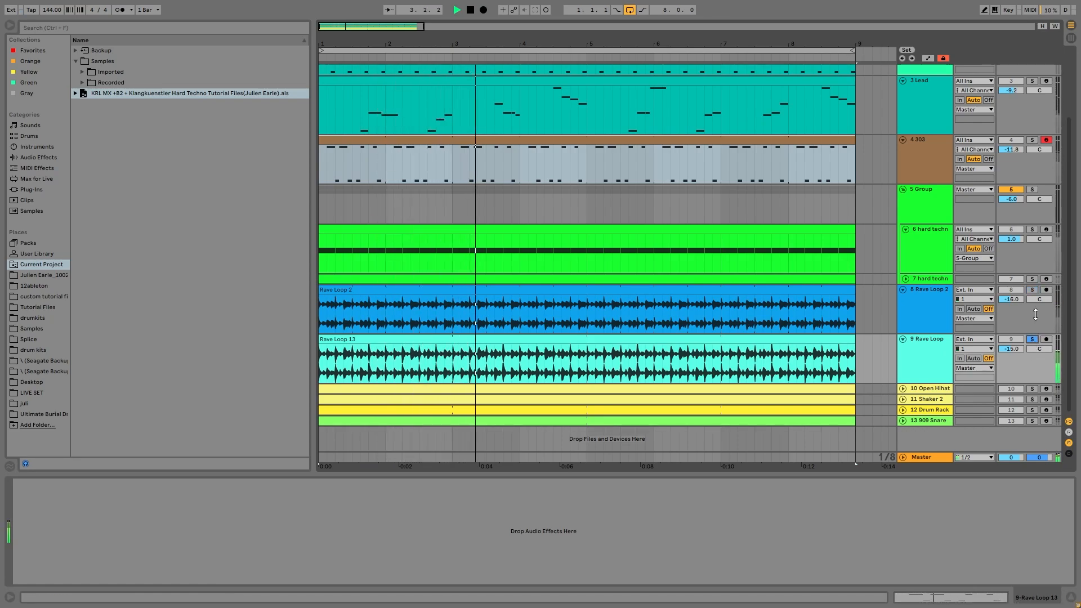
left_click(1032, 289)
key("space")
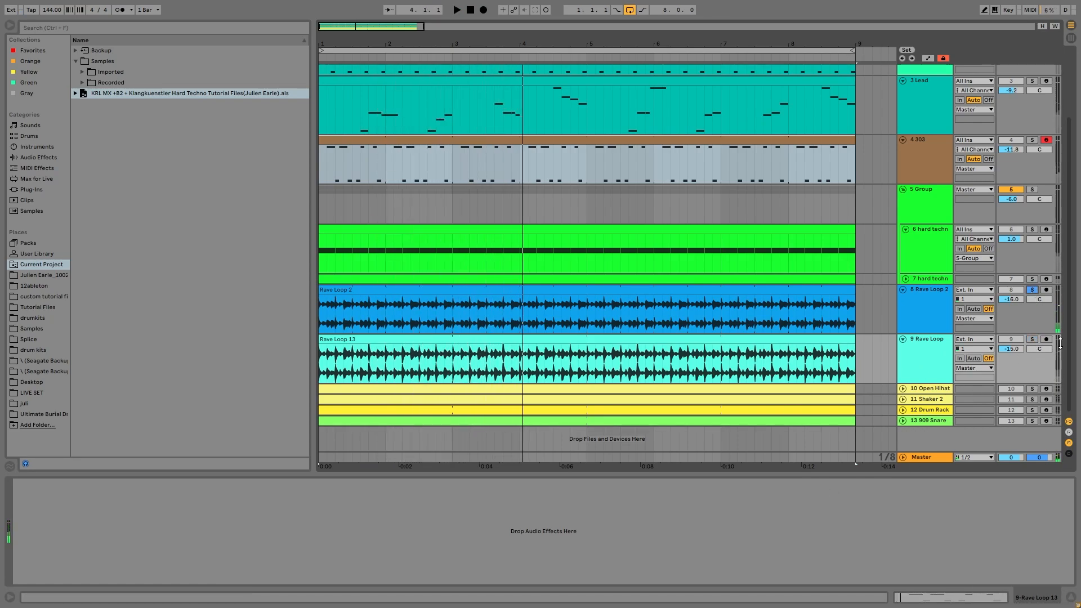
Solo tracks 10 Open Hihat and 11 Shaker 2 together, unfold both and start playback.
left_click(1033, 389)
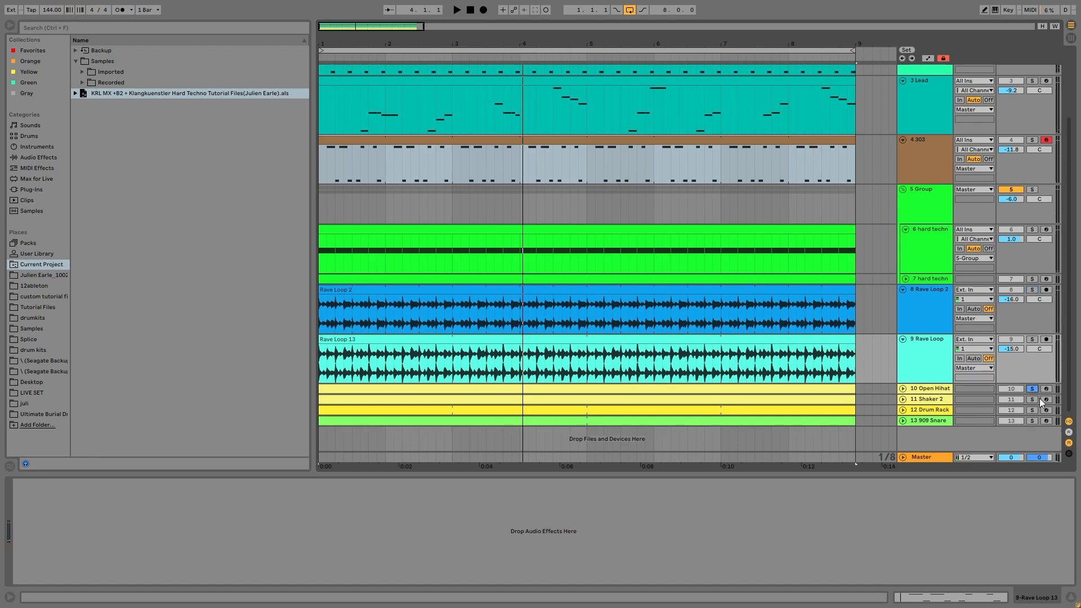
left_click(1032, 400, "ctrl")
left_click(902, 399)
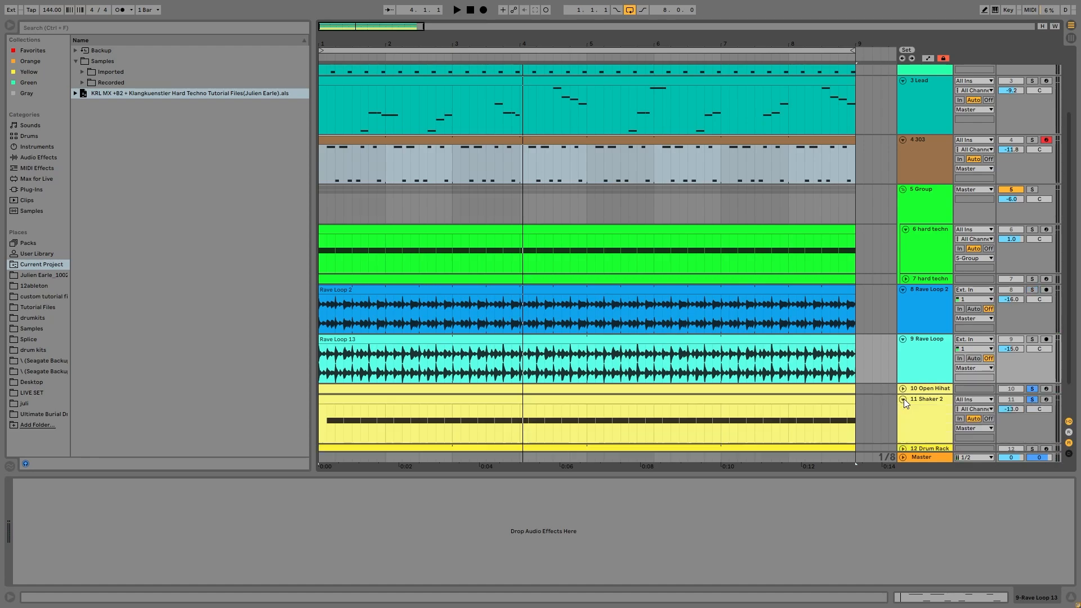
key("space")
left_click(903, 389)
scroll(948, 401, "down", 3)
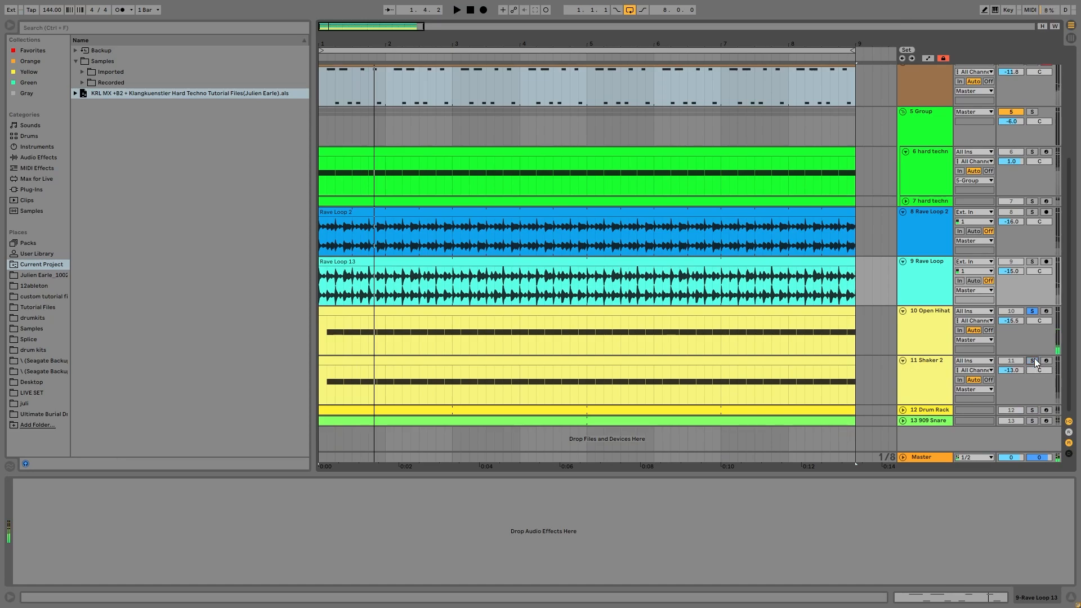
Compare the Open Hihat and Shaker 2 alone and together during playback, showing their devices and ending with track 10 soloed.
left_click(933, 324)
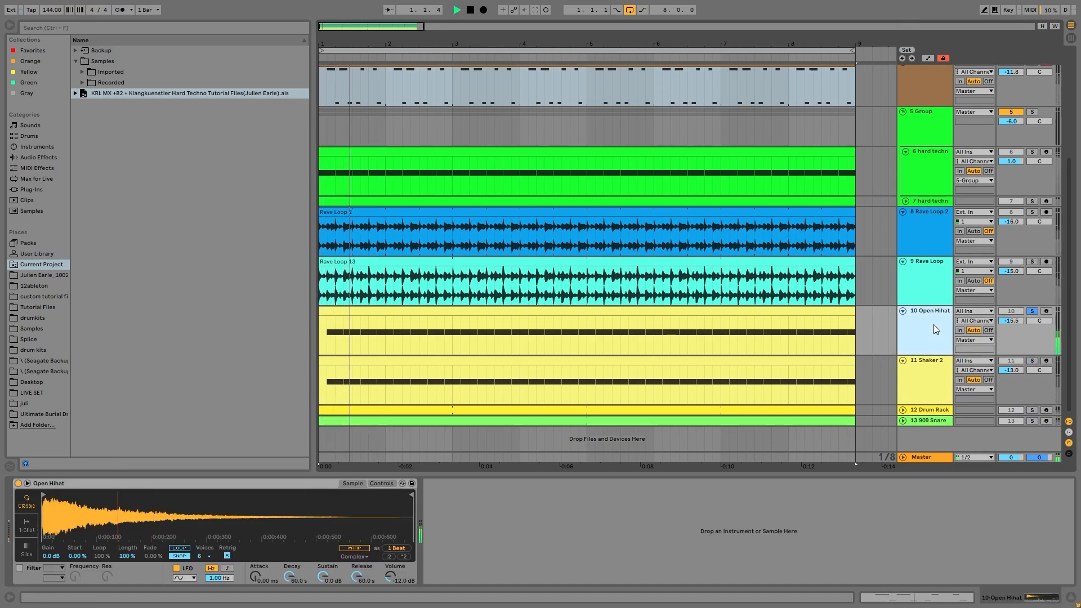
left_click(1032, 360)
left_click(935, 380)
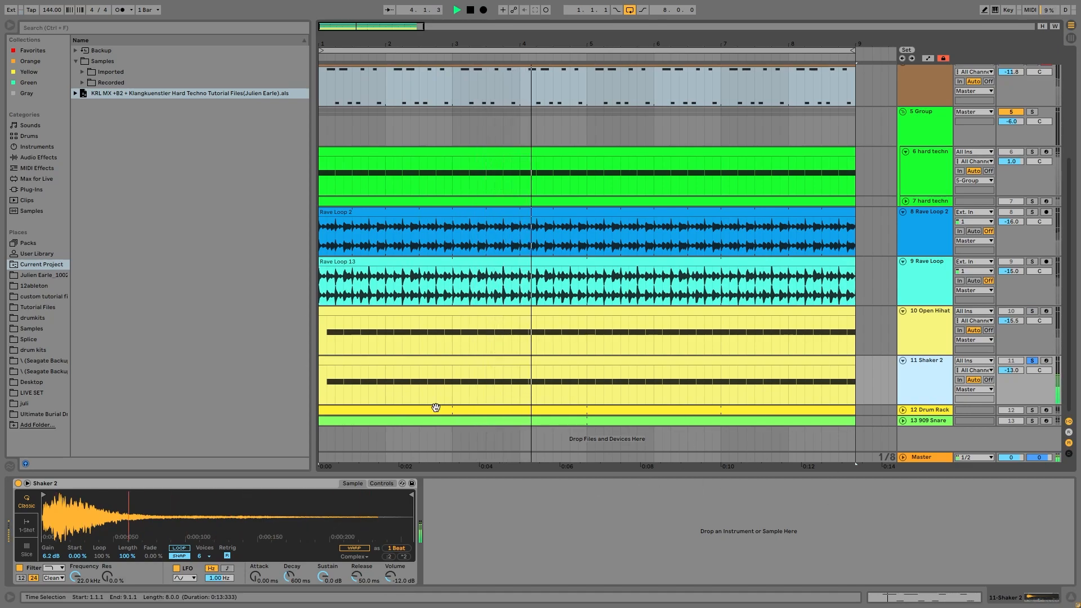
left_click(1032, 311, "ctrl")
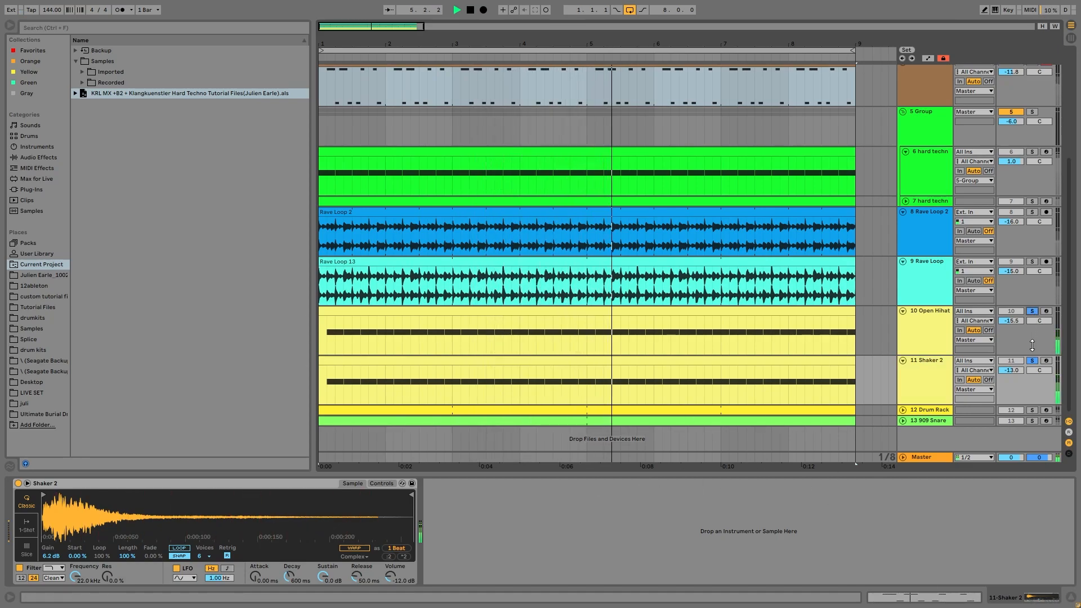
left_click(930, 368)
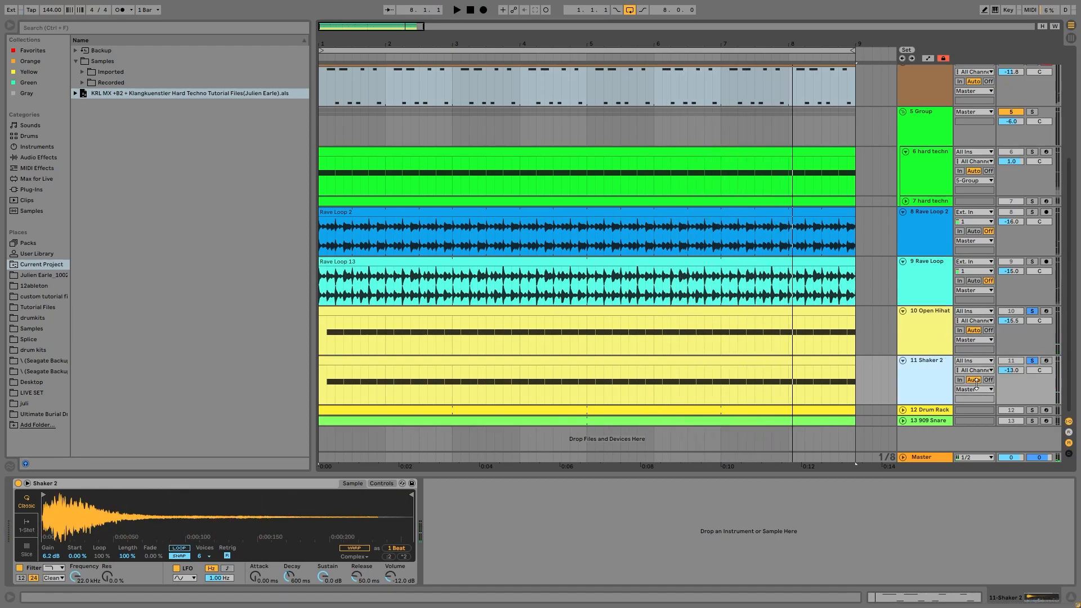
left_click(1032, 311)
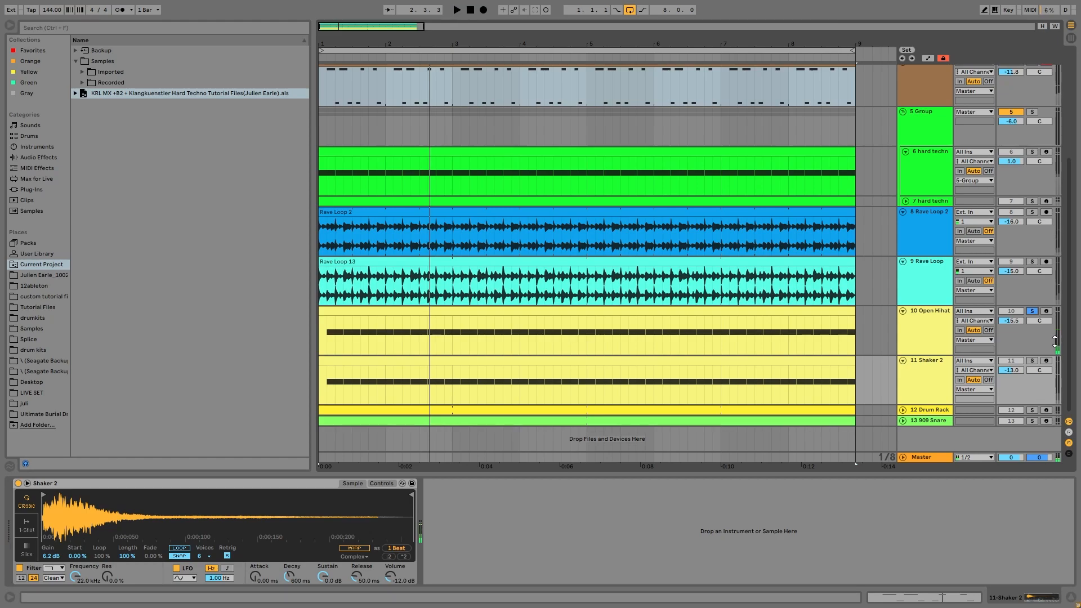
Play Shaker 2 soloed together with track 12 Drum Rack, unfolding track 12 and showing its devices.
left_click(1032, 360)
left_click(1031, 410, "ctrl")
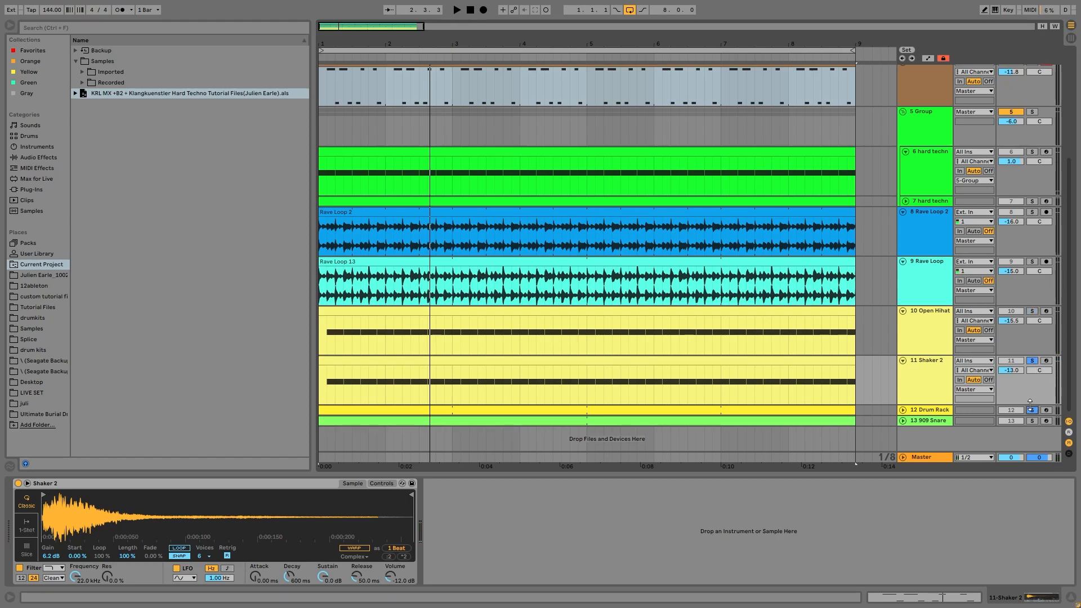
key("space")
left_click(902, 411)
scroll(913, 387, "down", 2)
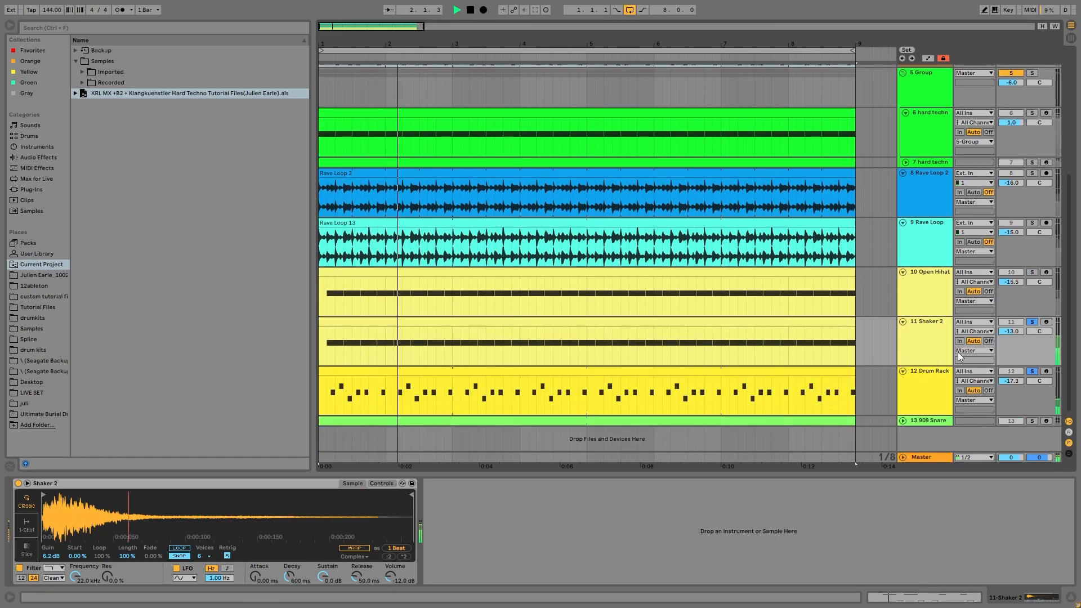
left_click(933, 396)
key("space")
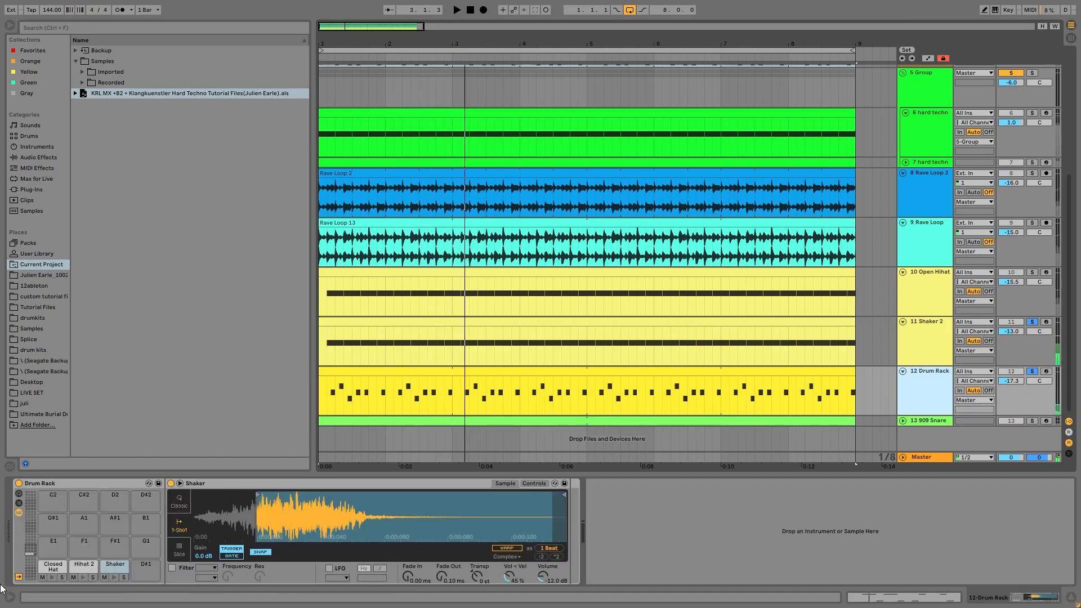
Add the Open Hihat and both rave loops, tracks 8 and 9, to the solo and play the combination.
left_click(1032, 272, "ctrl")
left_click(1032, 223, "ctrl")
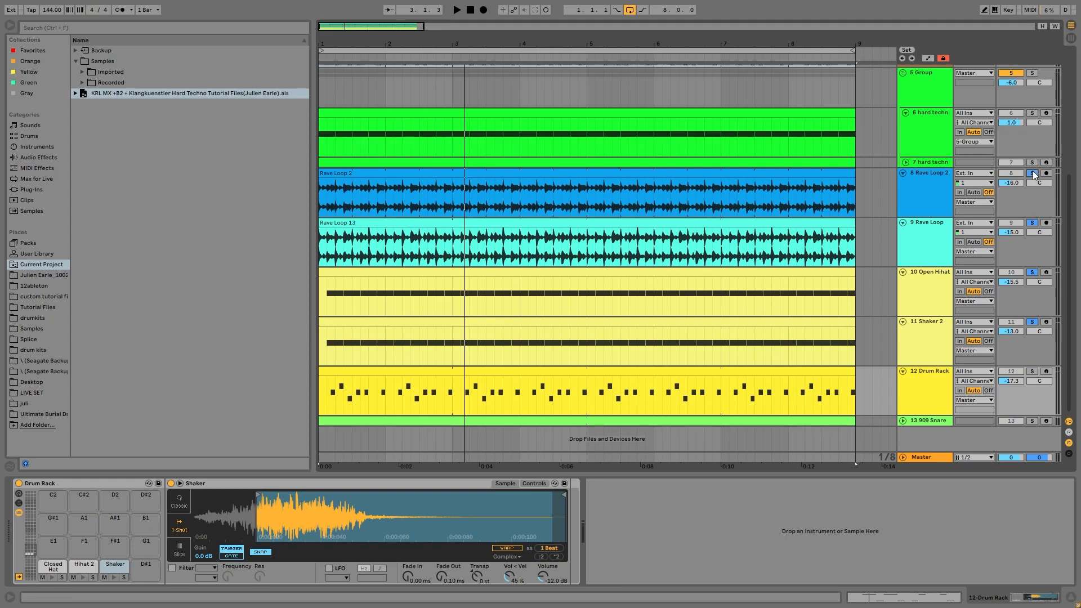
left_click(1032, 174, "ctrl")
key("space")
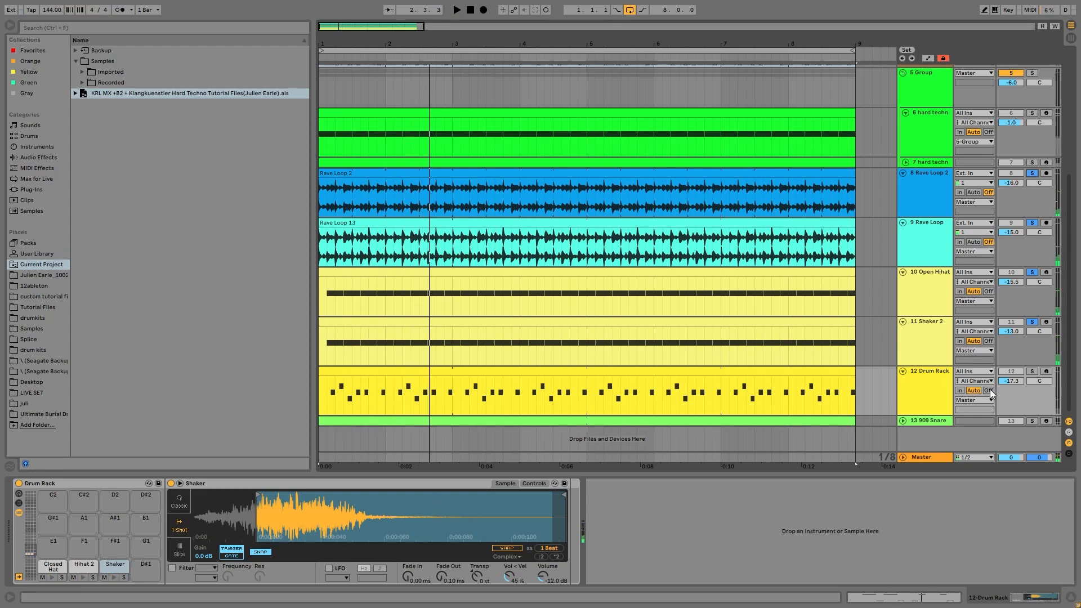
Play the loops and percussion with track 12 Drum Rack in the solo and raise its volume to -14.1 dB.
left_click(1033, 372, "ctrl")
key("space")
left_click(940, 378)
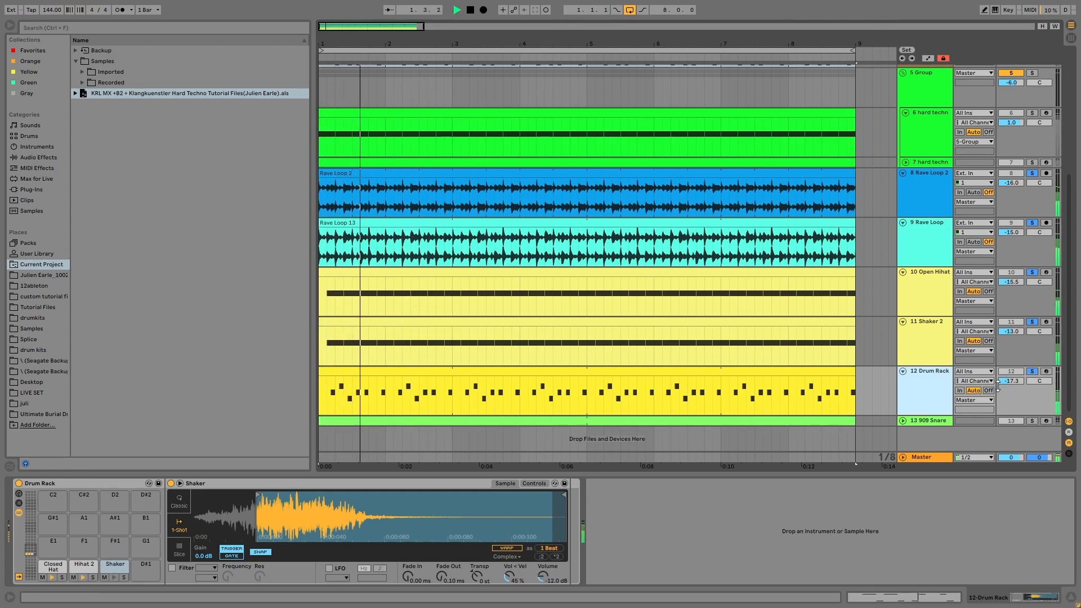
left_click_drag(1005, 381, 1005, 372)
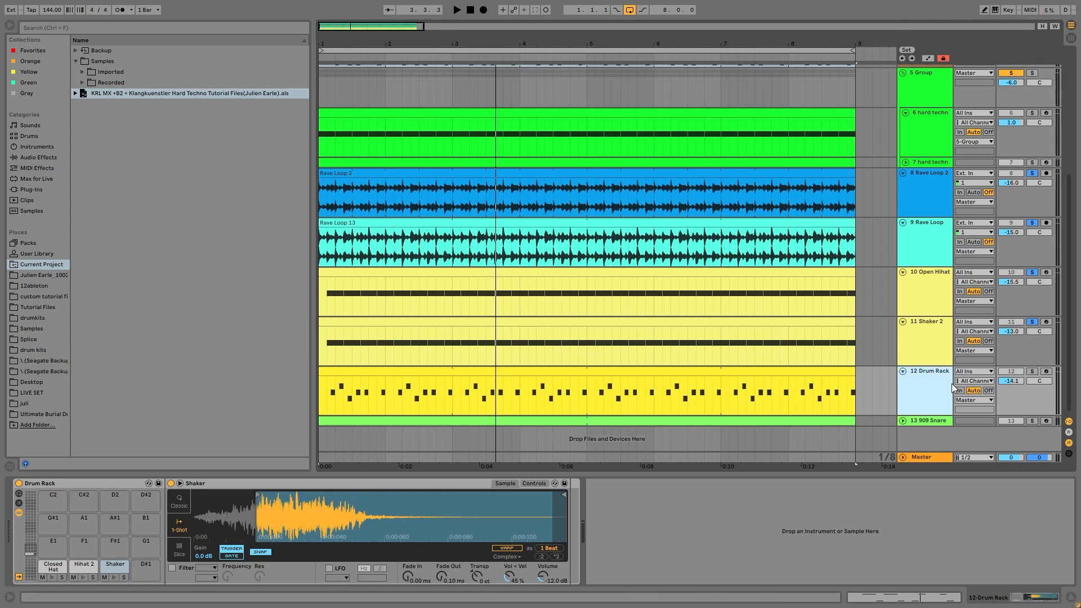
Solo and unfold track 13 909 Snare, show its devices and play it alone from the start.
left_click(1032, 420)
left_click(939, 422)
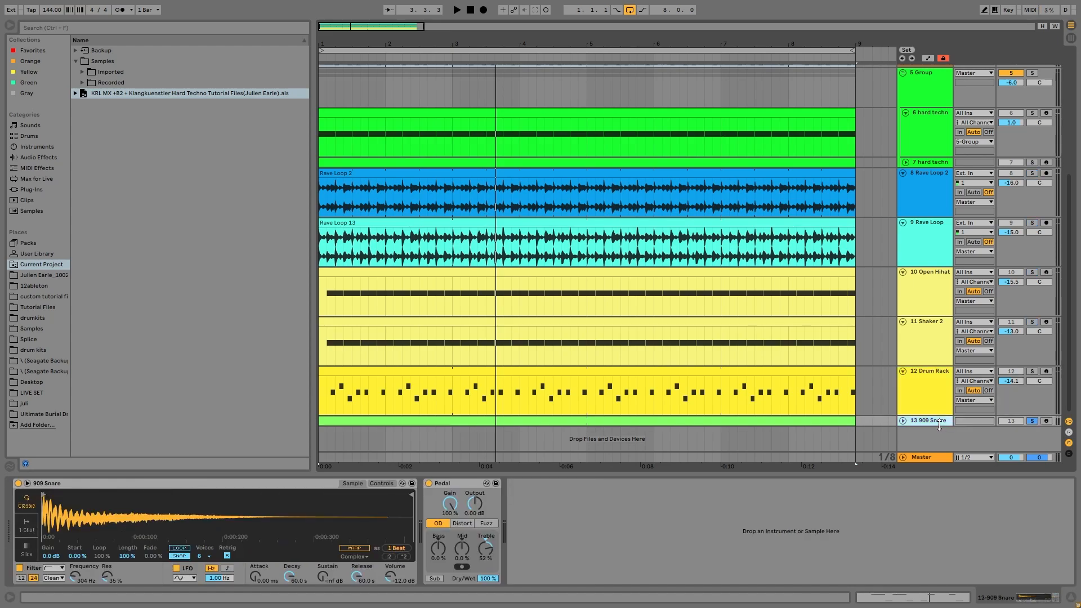
left_click(901, 420)
key("space")
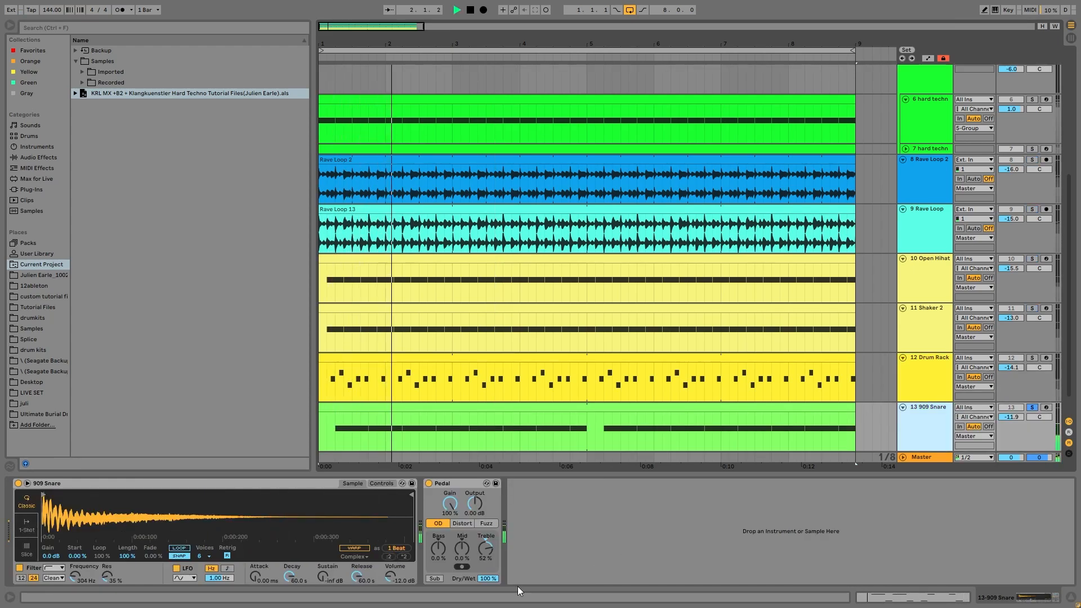
key("space")
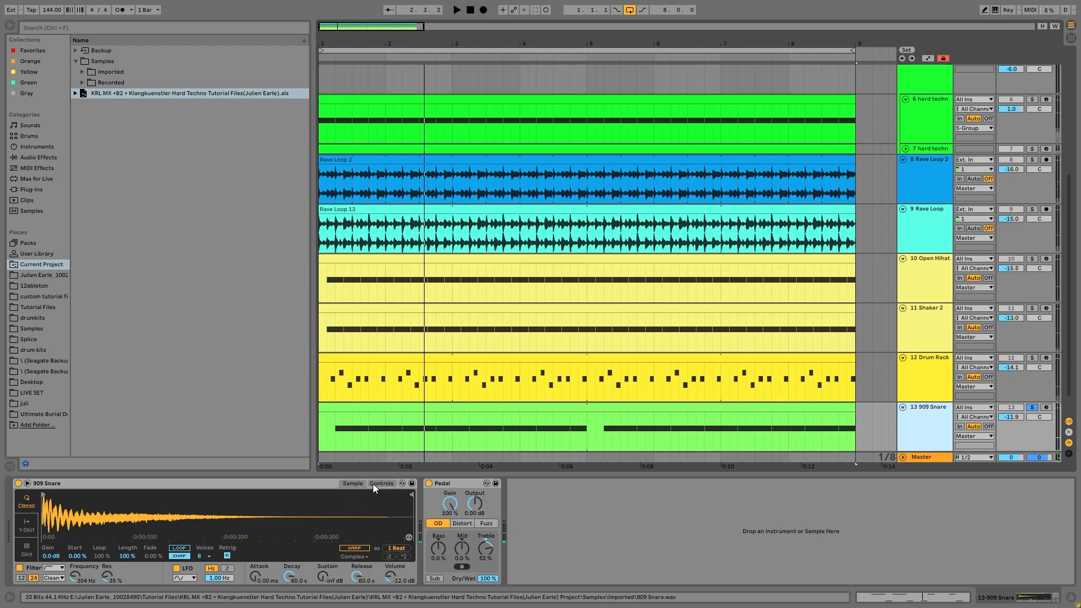
Clear the snare's solo and play the full mix from the start.
left_click(1032, 407)
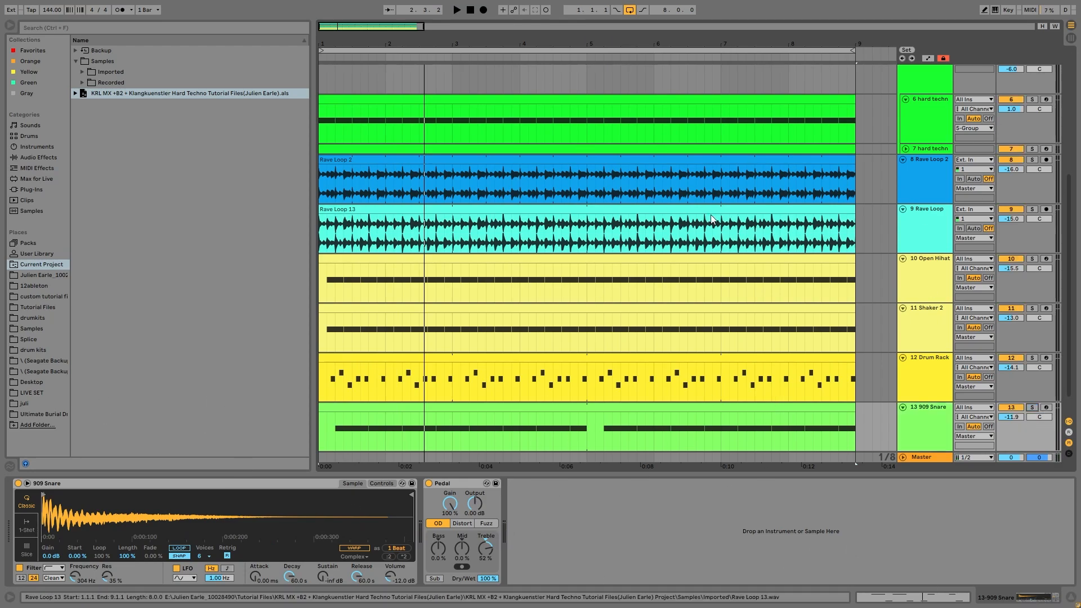
key("space")
scroll(903, 396, "down", 1)
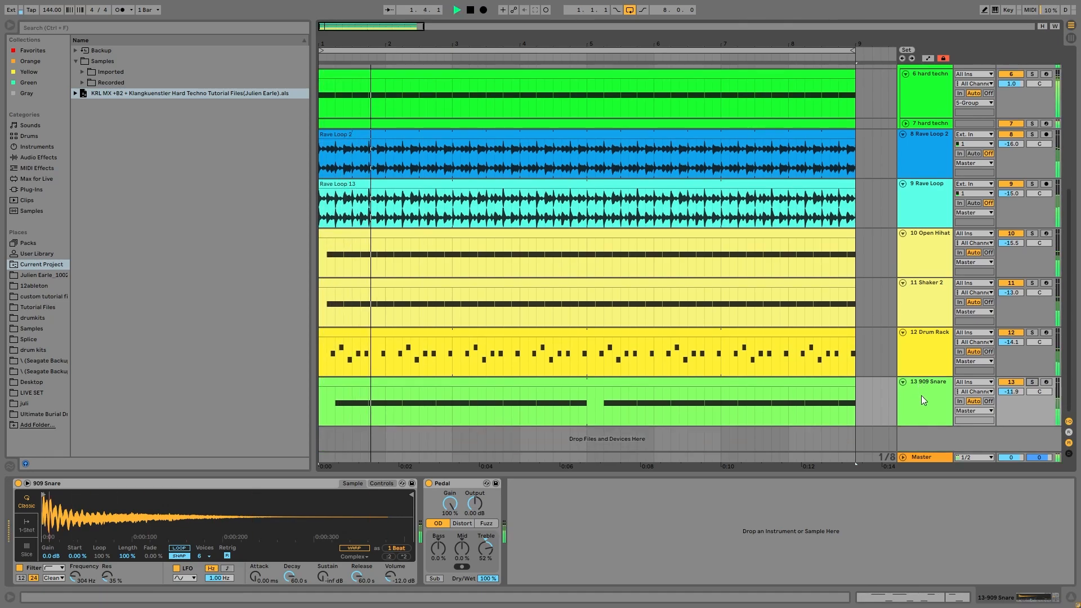
key("space")
Solo the 909 Snare, show its Simpler controls and compare its sound with the Pedal effect off and on.
left_click(1032, 381)
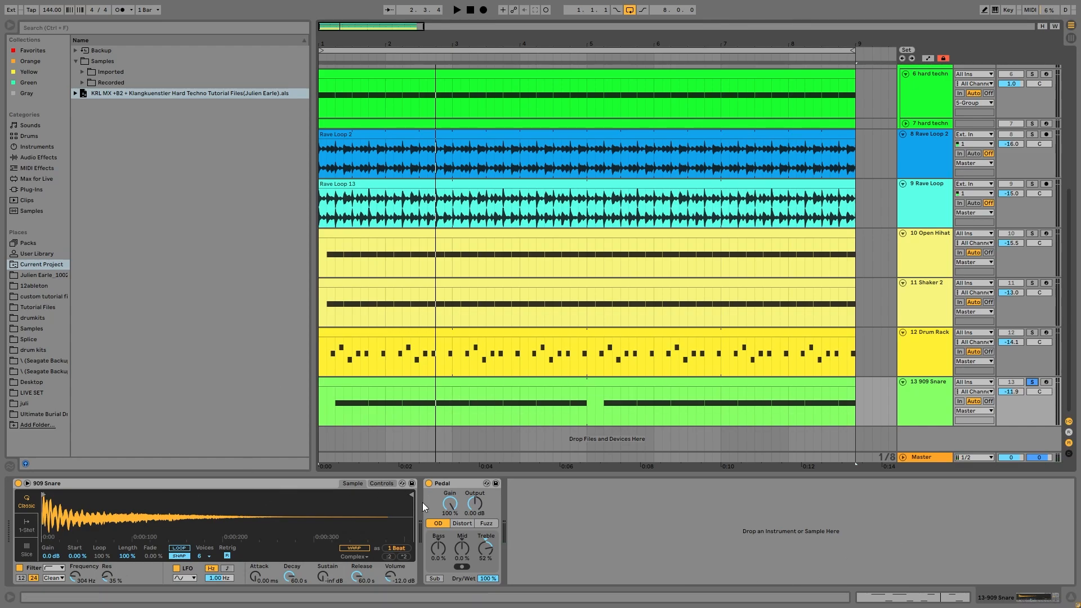
left_click(381, 483)
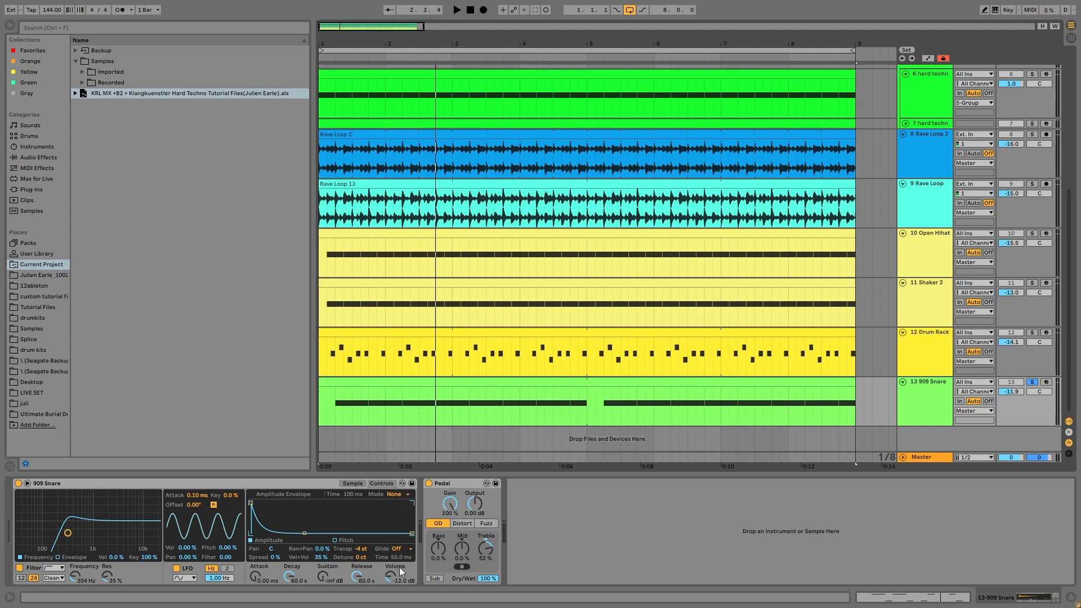
left_click(455, 485)
key("space")
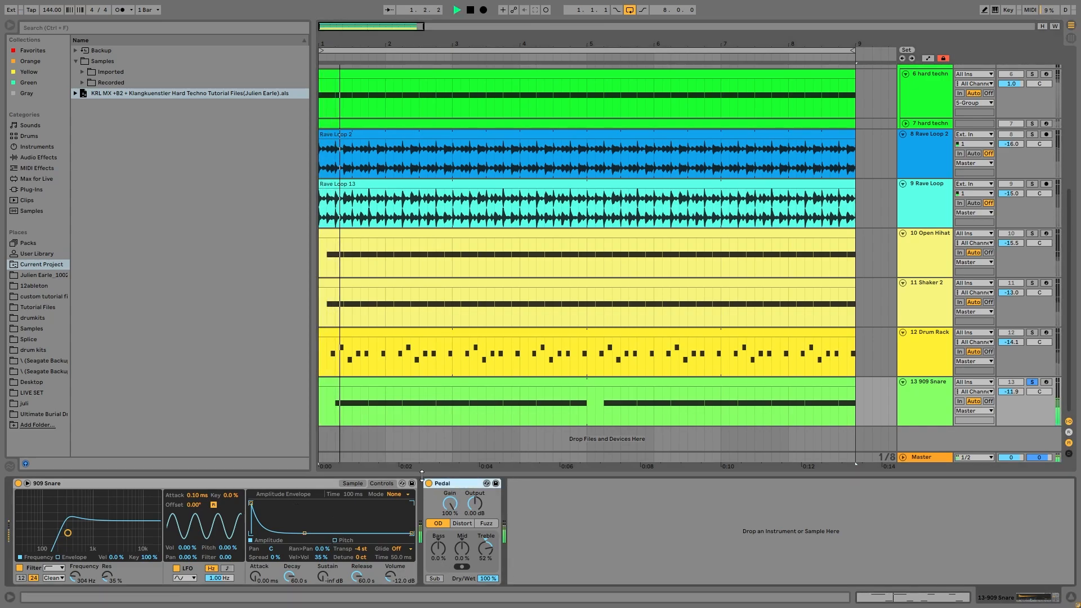
left_click(429, 483)
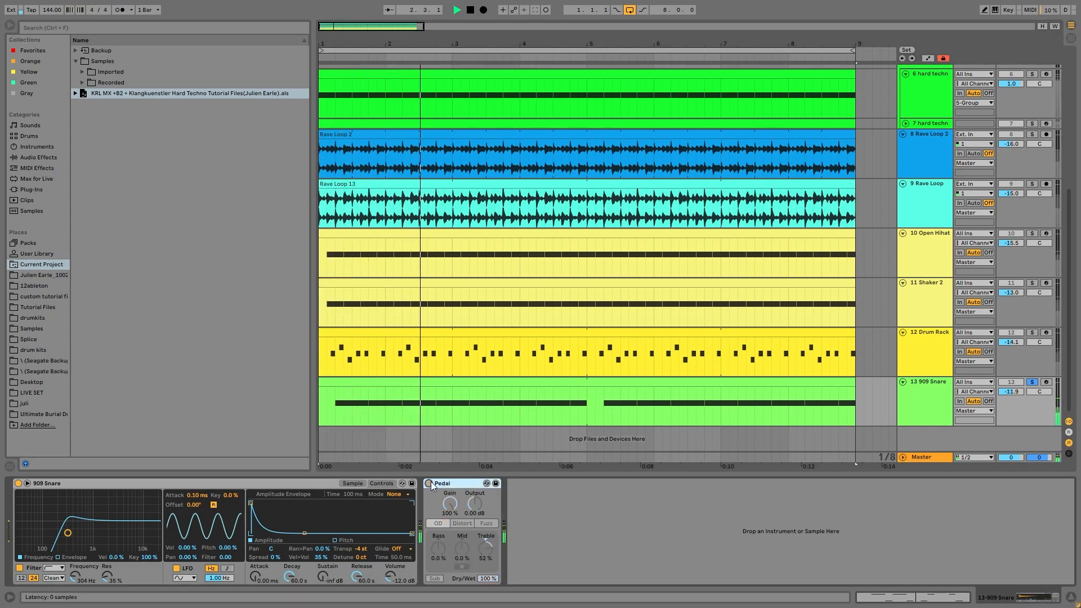
left_click(429, 483)
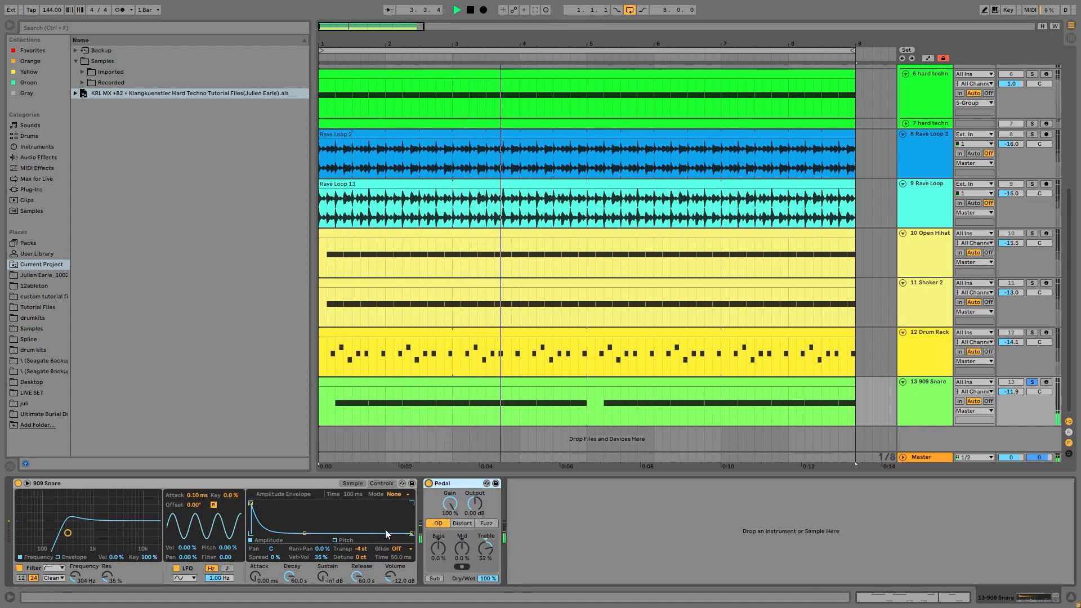
Try the 909 Snare with its amplitude envelope sustain raised to 0.0 dB, and undo the change.
left_click_drag(304, 532, 307, 501)
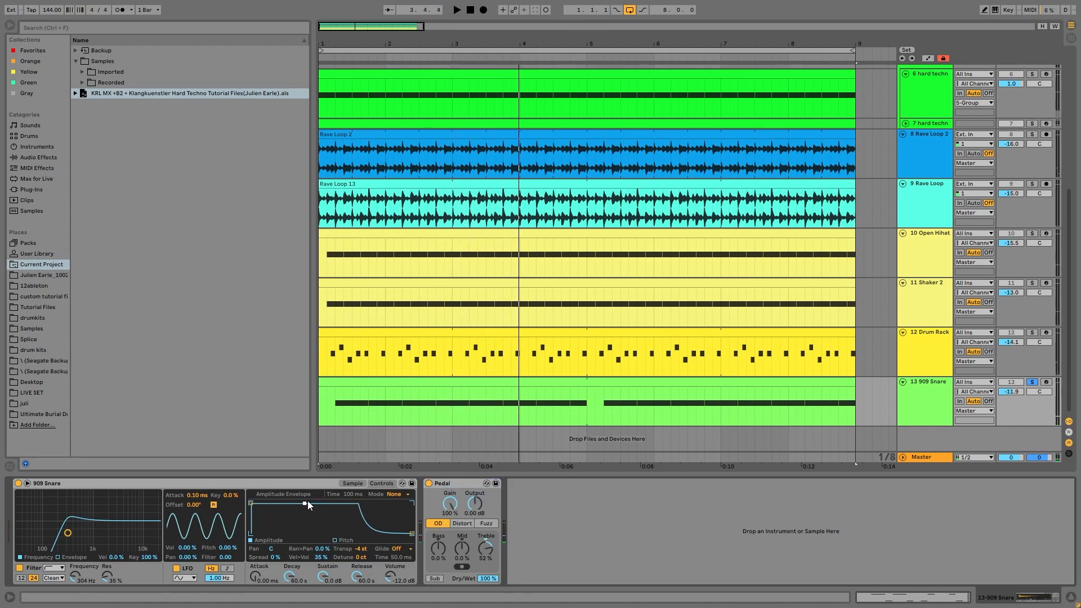
key("space")
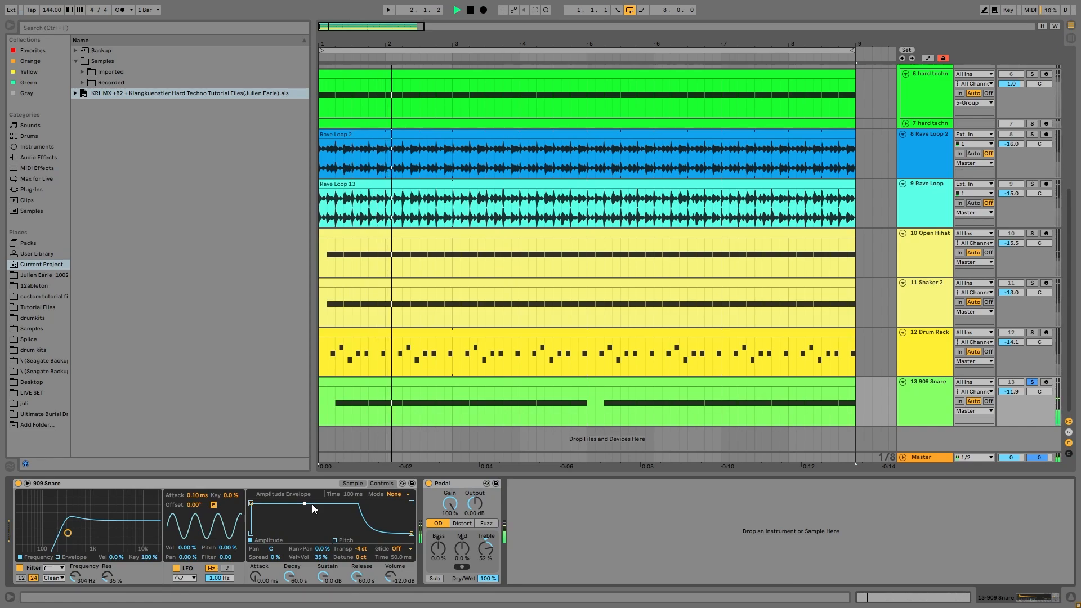
key("ctrl+z")
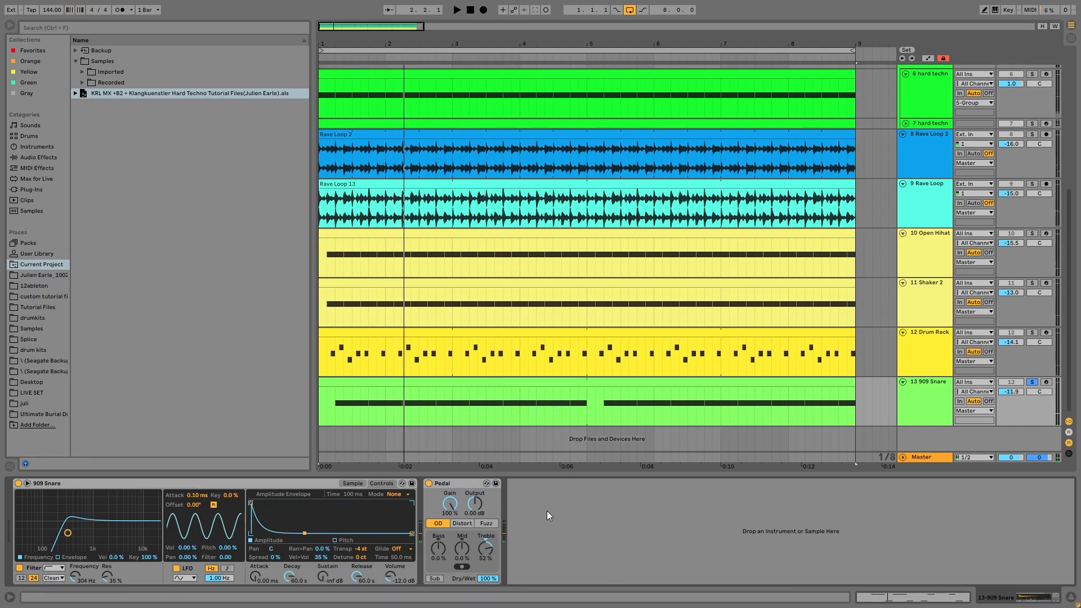
key("space")
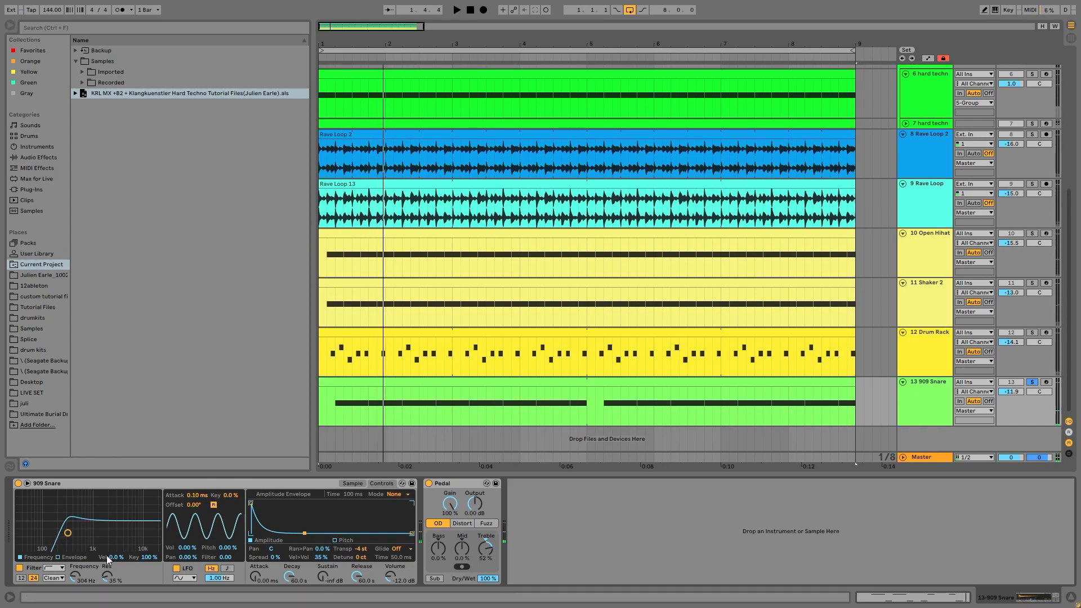
Audition the 909 Snare's filter at 30 Hz, and set its frequency to 200 Hz with 18% resonance.
left_click_drag(66, 543, 19, 544)
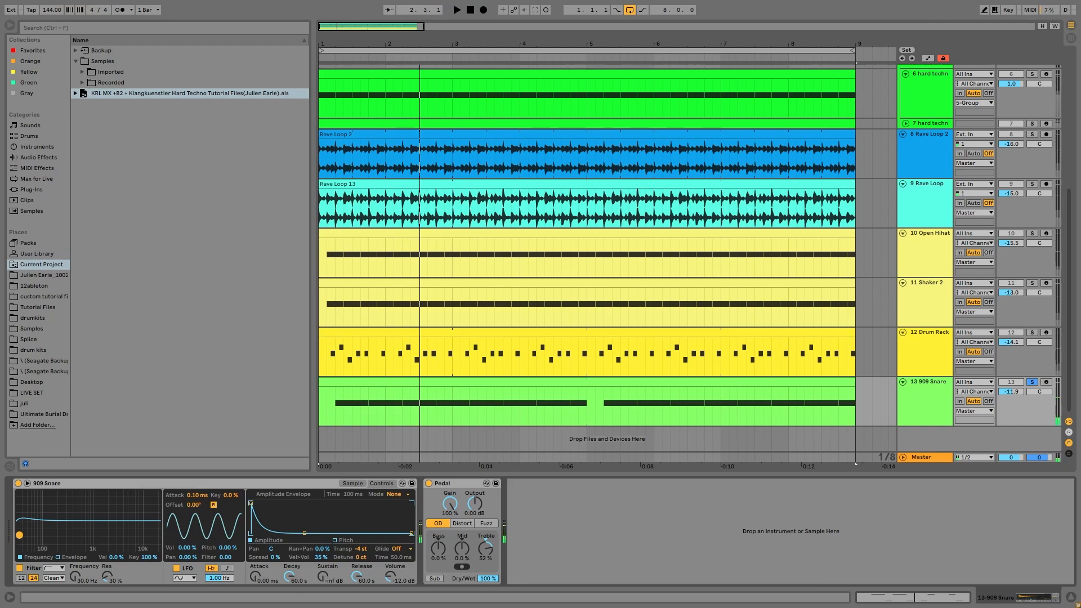
key("space")
left_click_drag(19, 535, 60, 539)
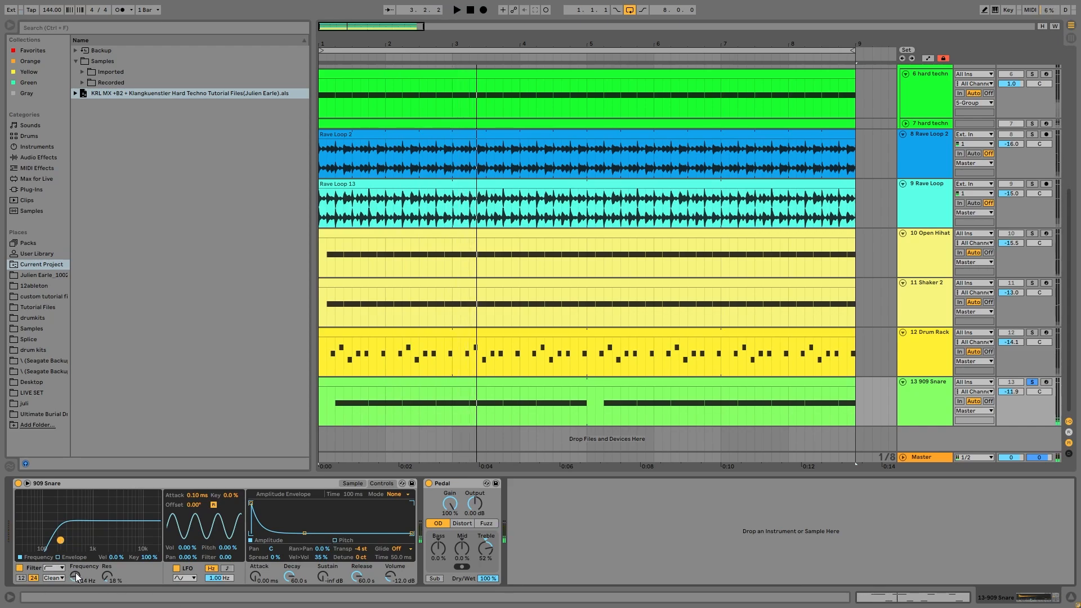
key("space")
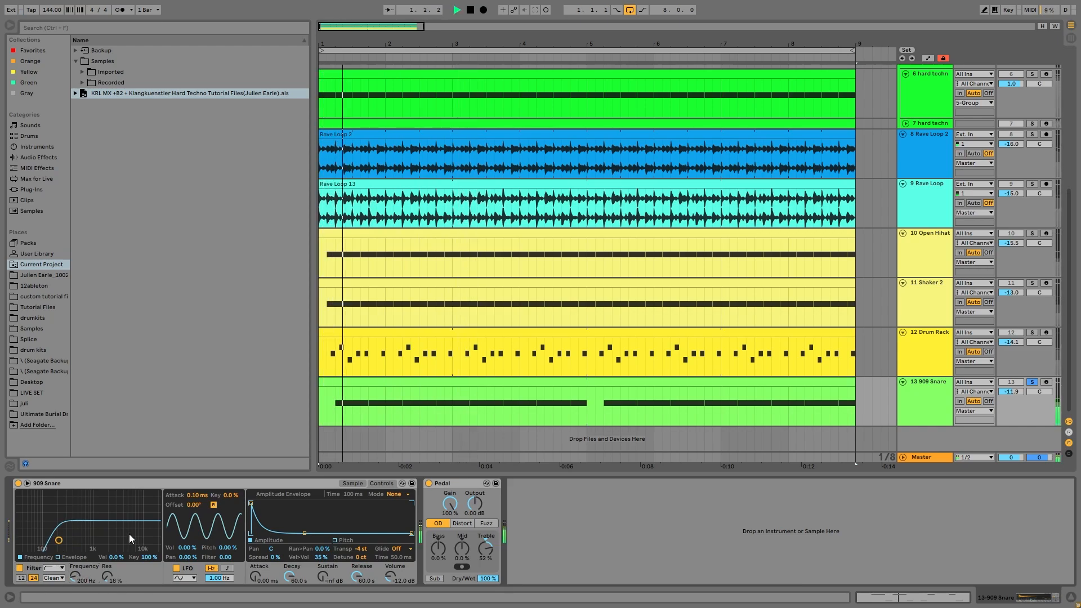
key("space")
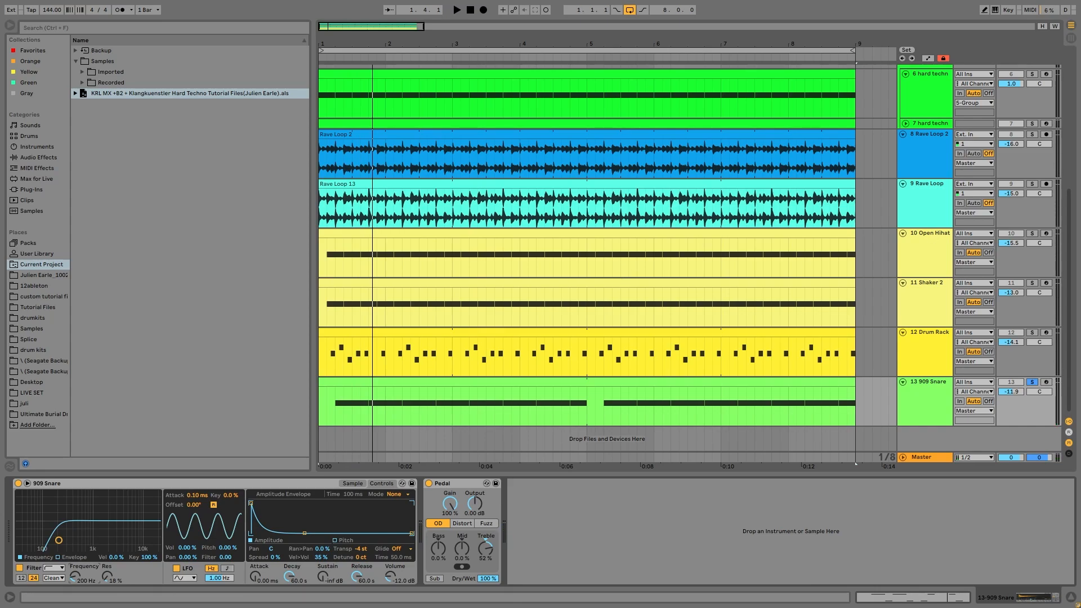
Play the full mix with the snare's solo cleared, and fold all tracks in the arrangement.
key("space")
left_click(1030, 382)
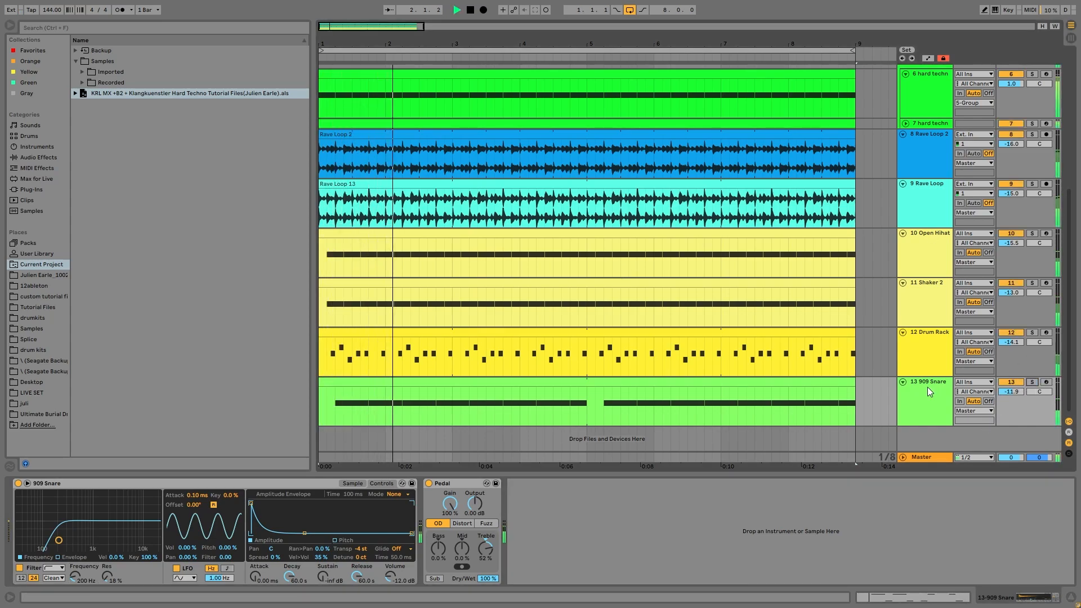
left_click(918, 385)
key("ctrl+a")
key("u")
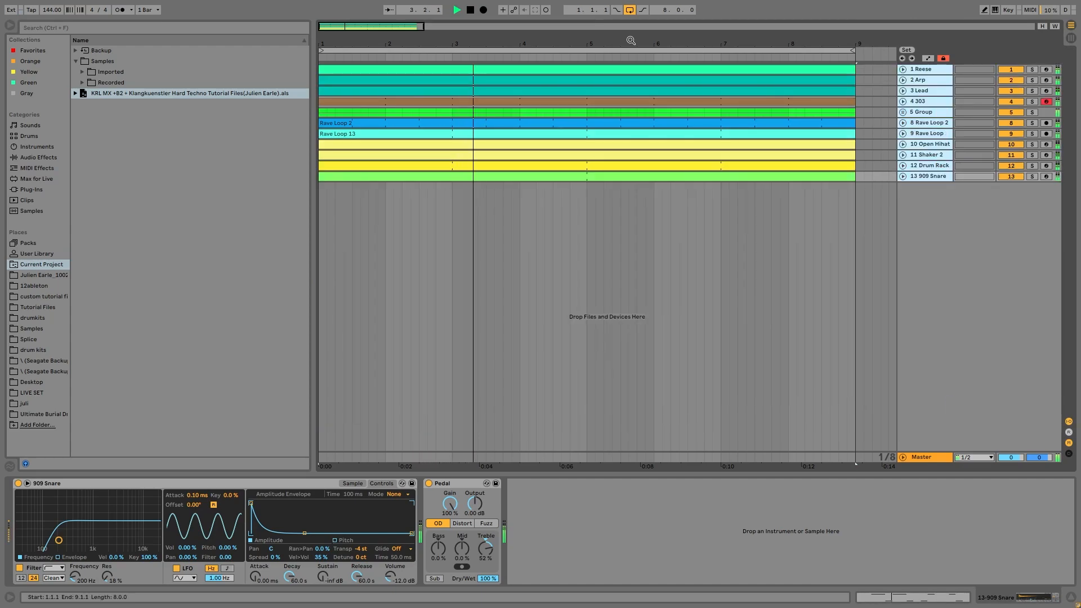
Select track 12 Drum Rack and stop playback, returning to the start of the arrangement.
left_click(938, 167)
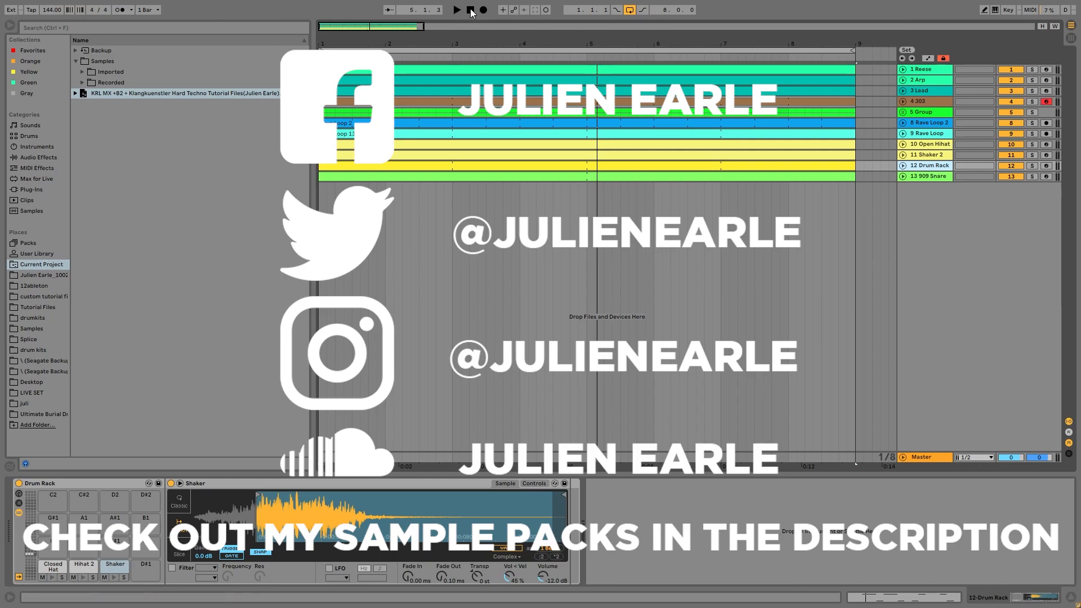
left_click(470, 10)
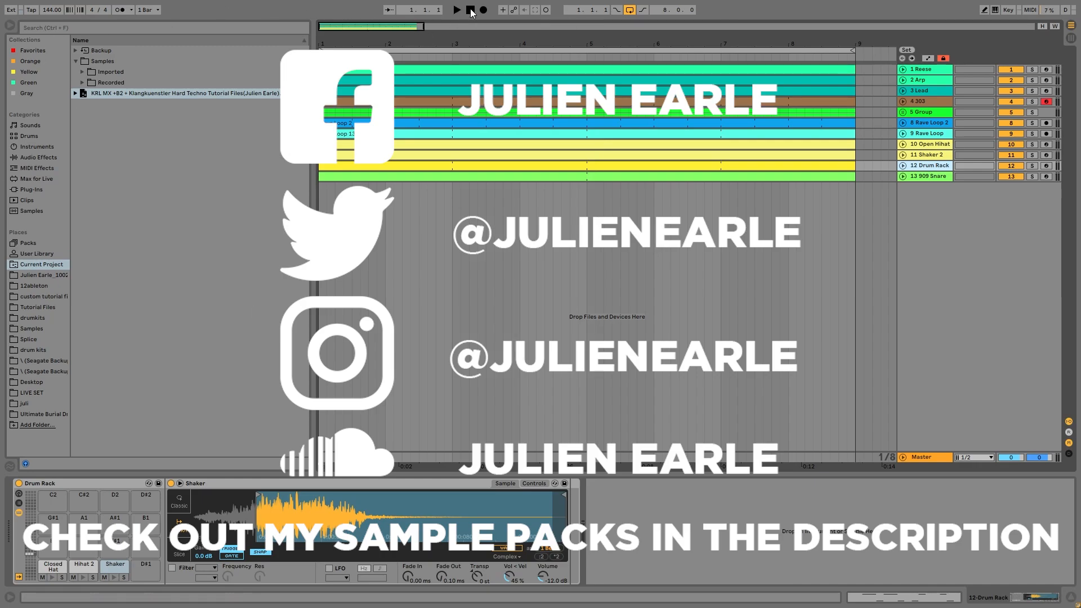